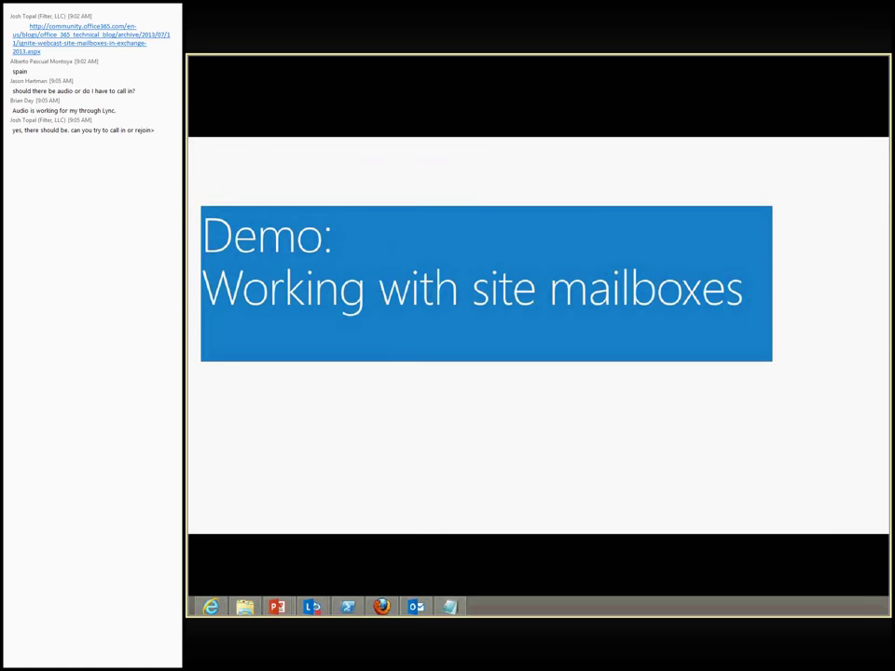
End the slide show at the site mailboxes demo slide and switch to Outlook
key(Right)
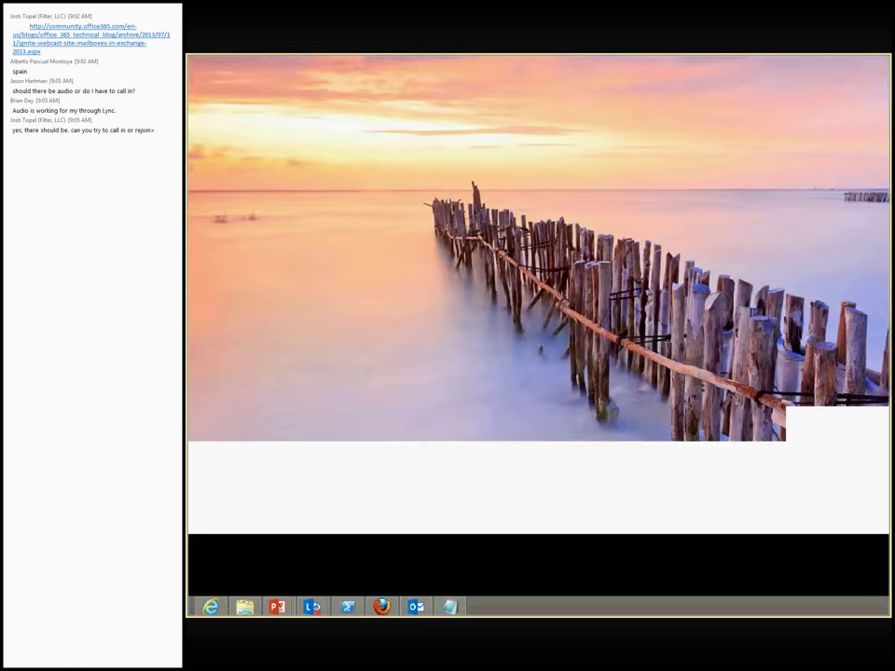
key(Left)
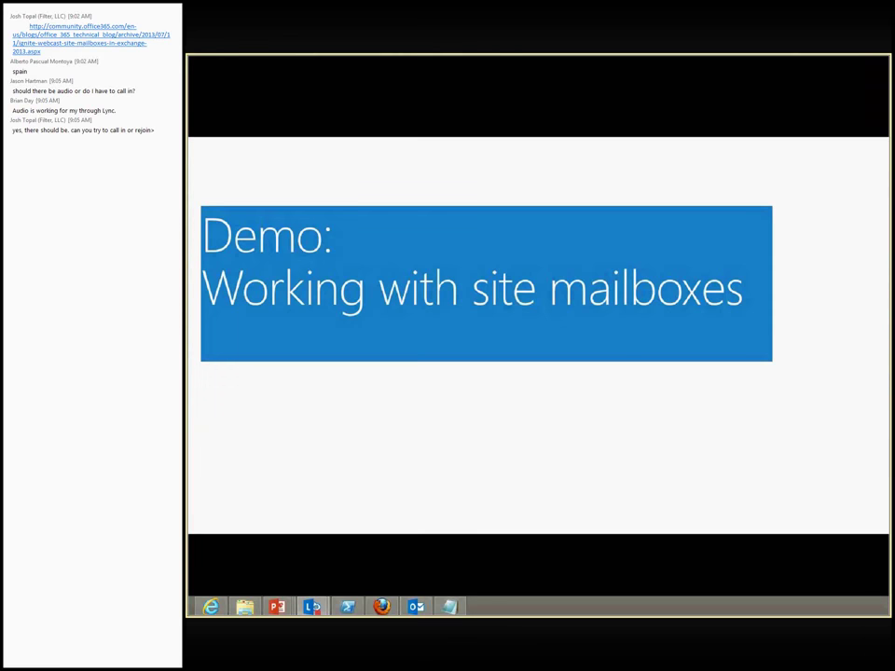
key(Escape)
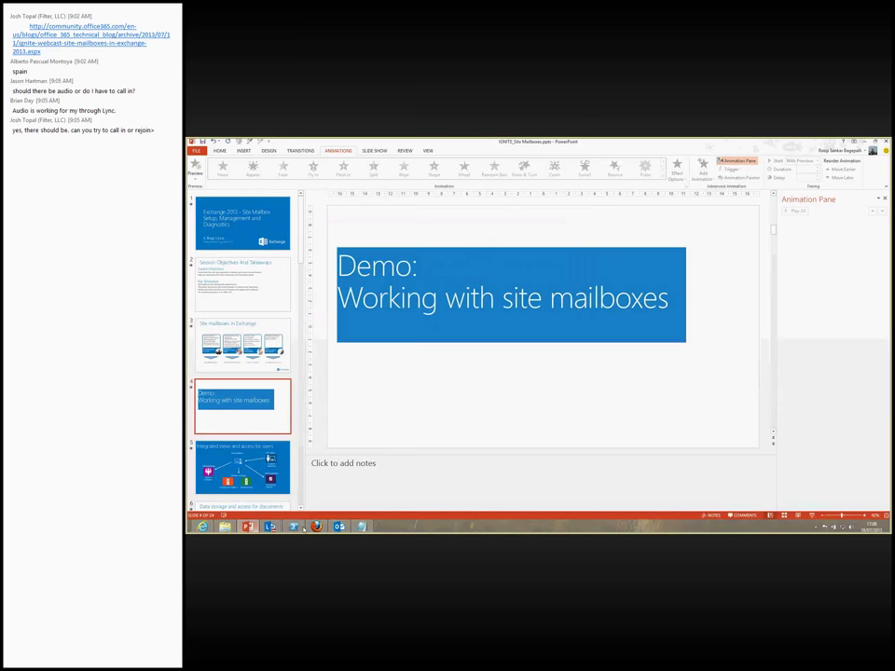
click(339, 526)
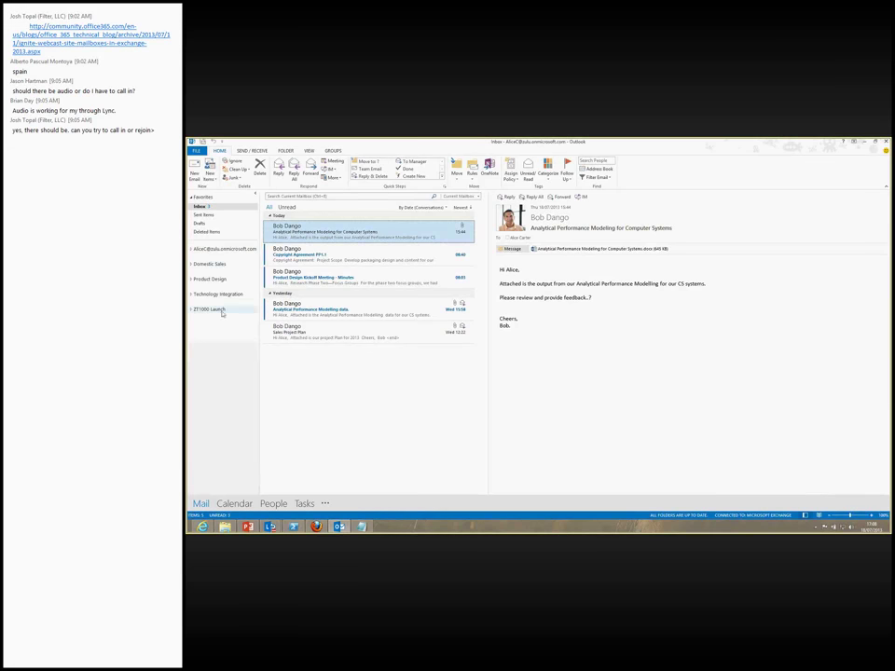
Expand the primary mailbox and the Product Design, Technology Integration and ZT1000 Launch site mailboxes to show their folders
click(192, 250)
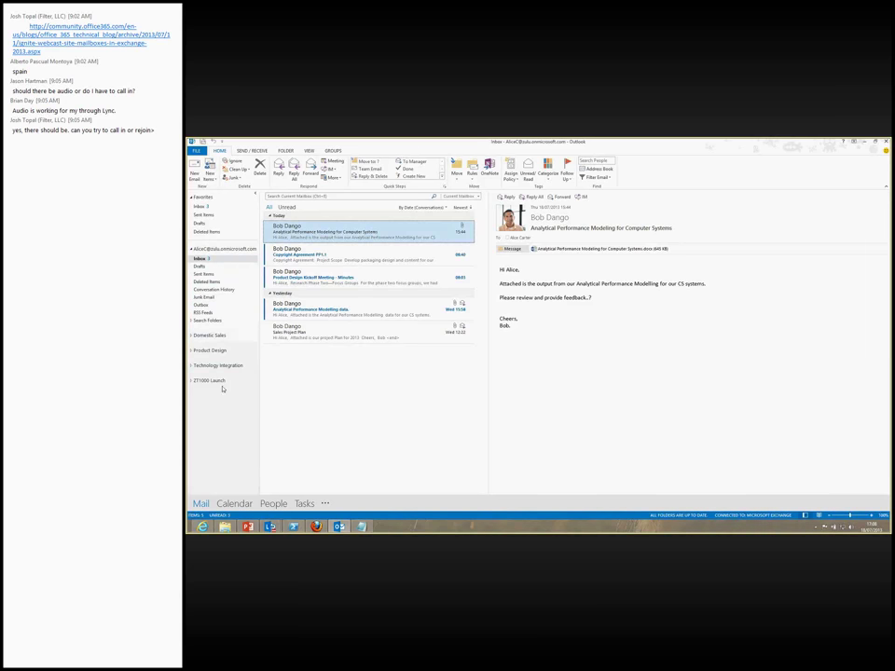
click(192, 350)
click(191, 406)
click(199, 468)
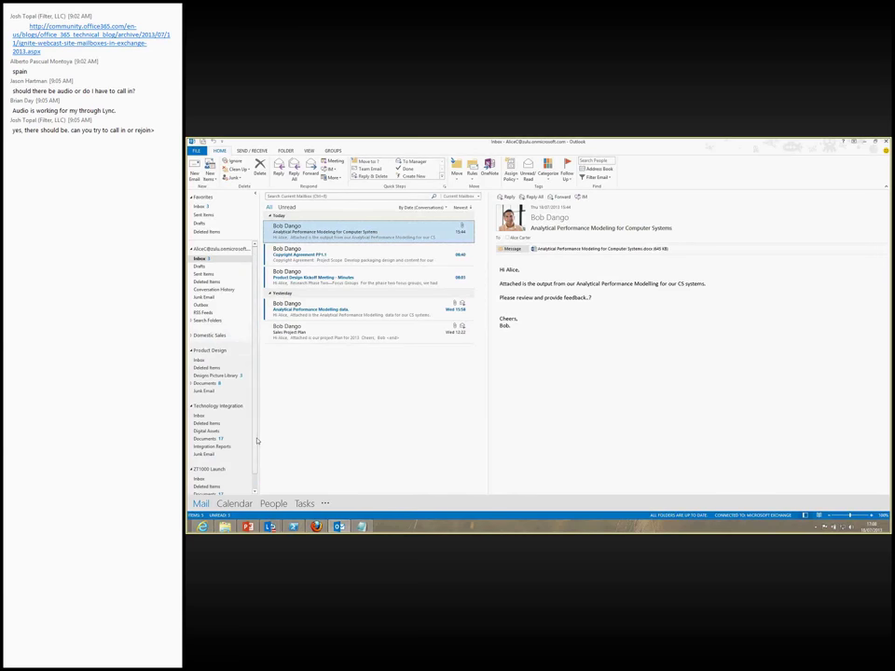
Run Test E-mail AutoConfiguration with only AutoDiscover enabled, entering the account's e-mail address and password
click(813, 528)
right_click(803, 476)
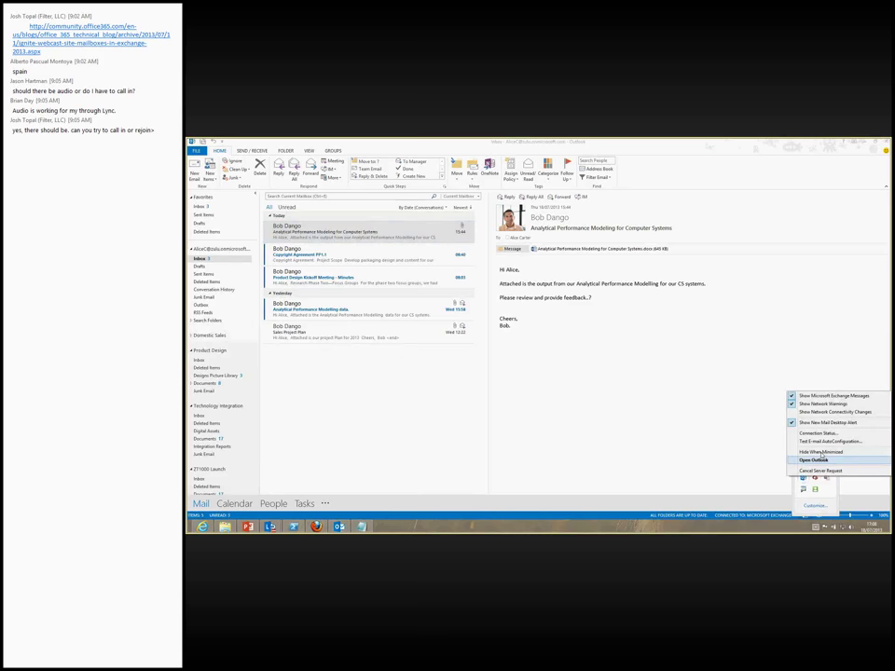
click(823, 445)
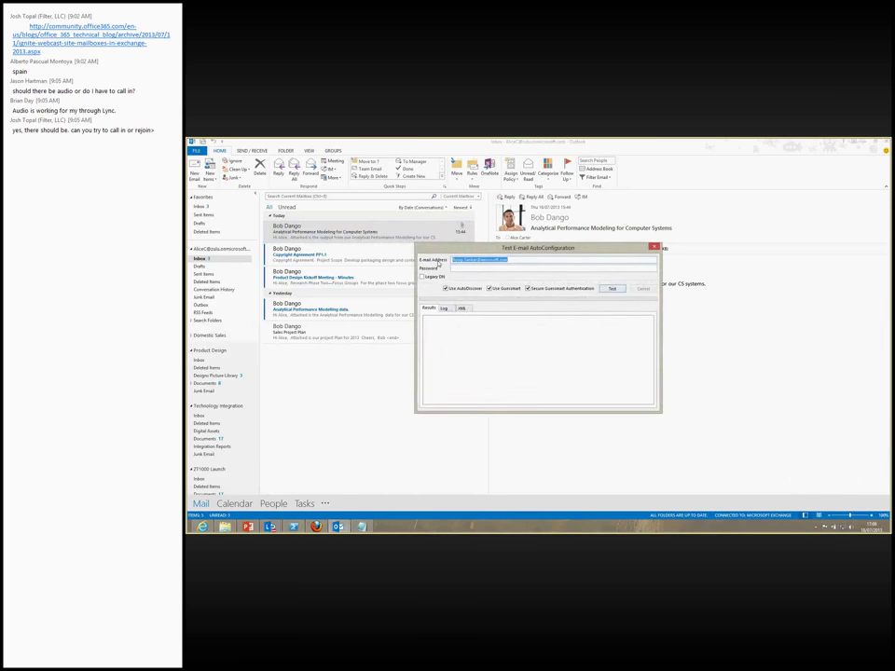
click(457, 268)
text(••)
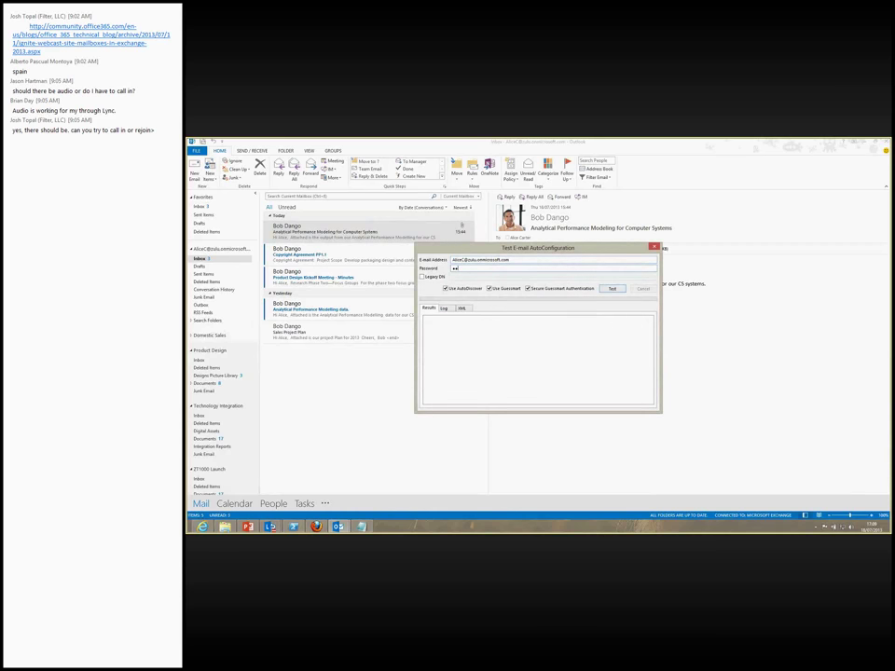
text(••••••••)
click(489, 288)
click(611, 288)
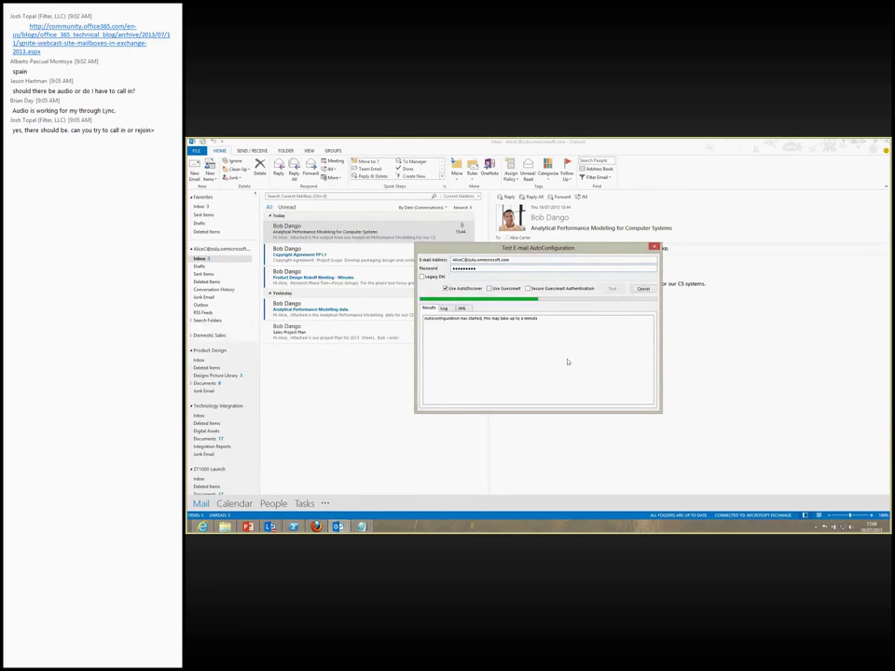
Examine the autoconfiguration log and the XML response's AlternativeMailbox entries for each site mailbox's type and display name
click(450, 310)
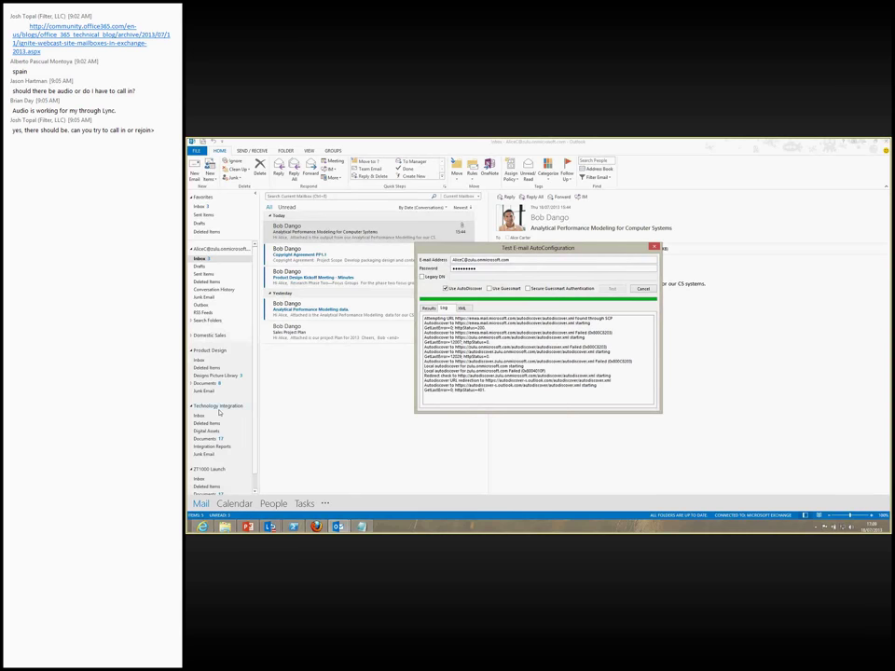
click(462, 308)
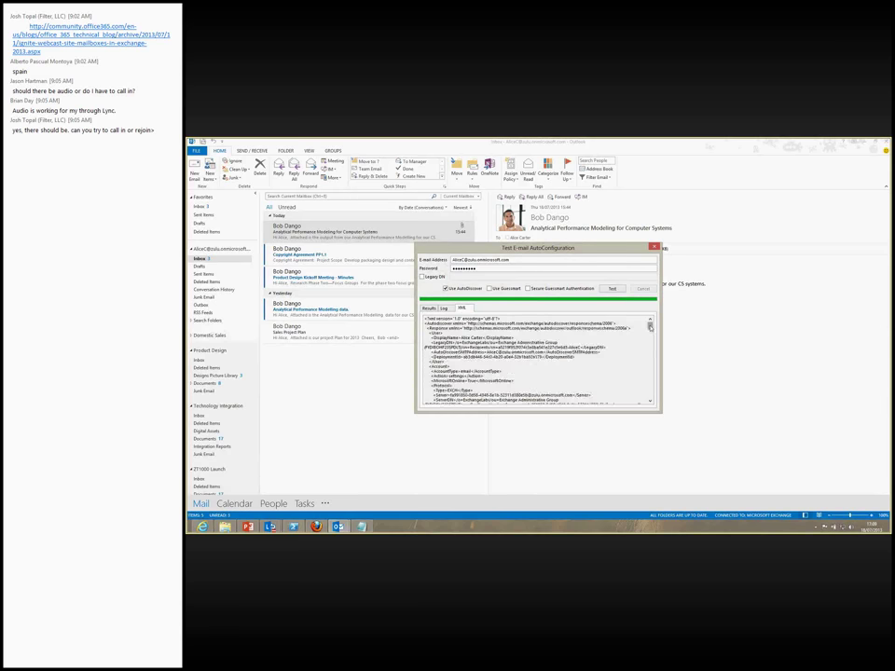
drag(650, 325, 650, 388)
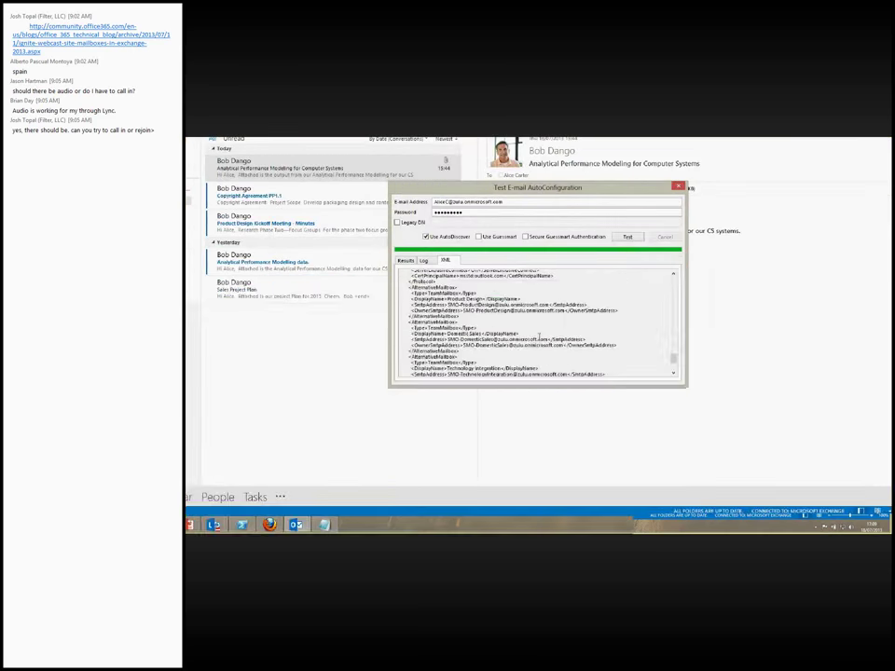
drag(410, 288, 455, 288)
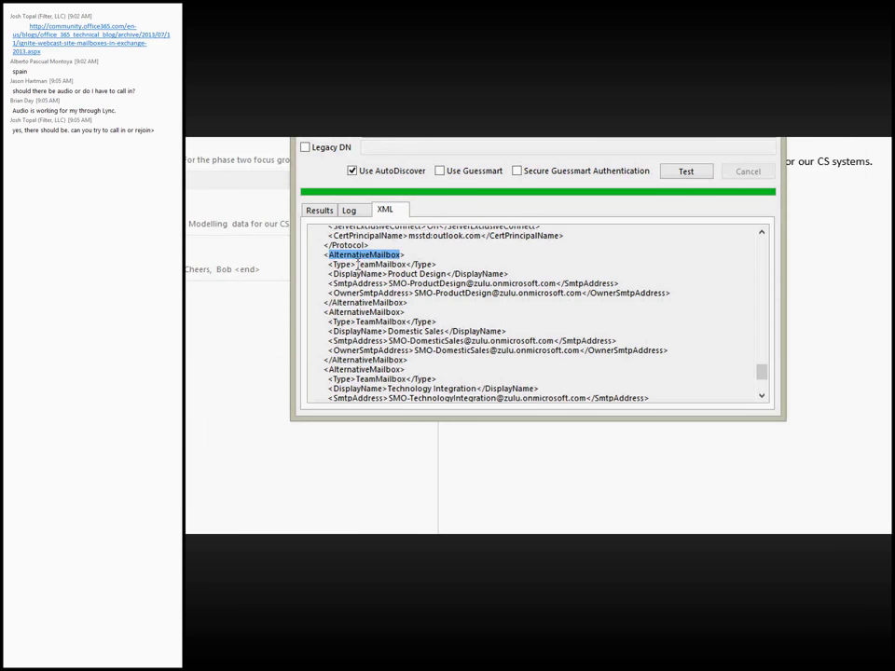
double_click(357, 264)
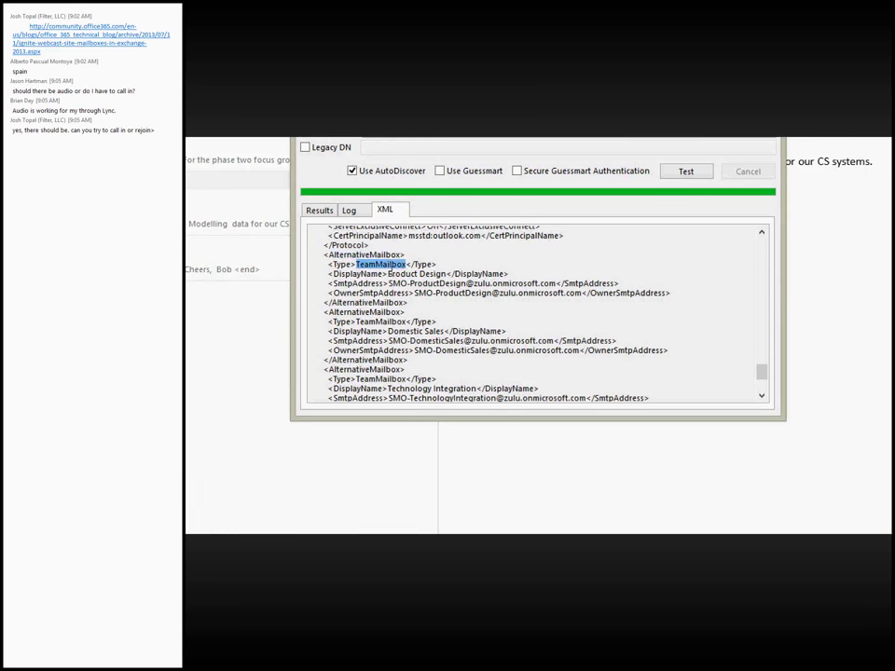
drag(388, 275, 445, 269)
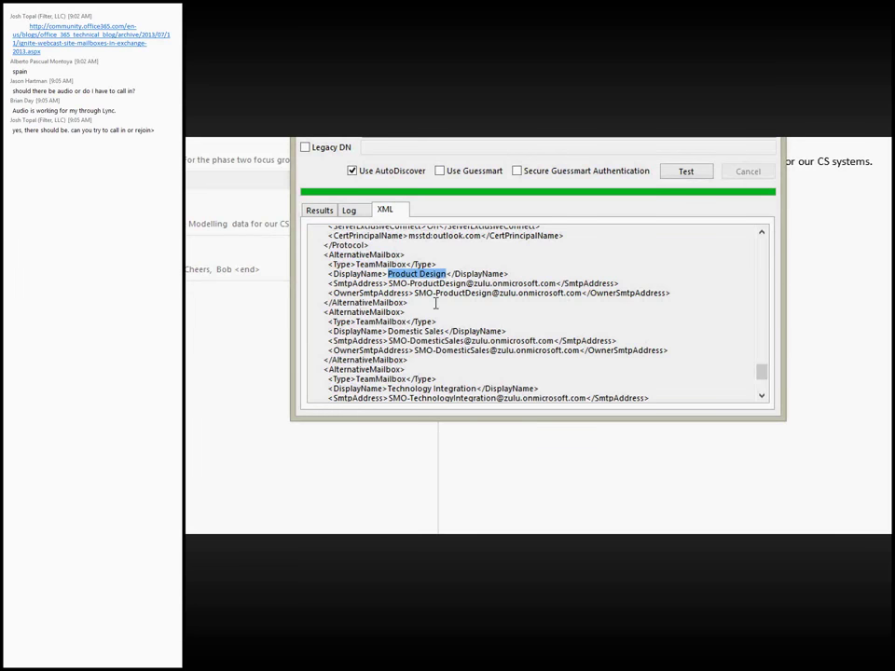
drag(388, 331, 443, 331)
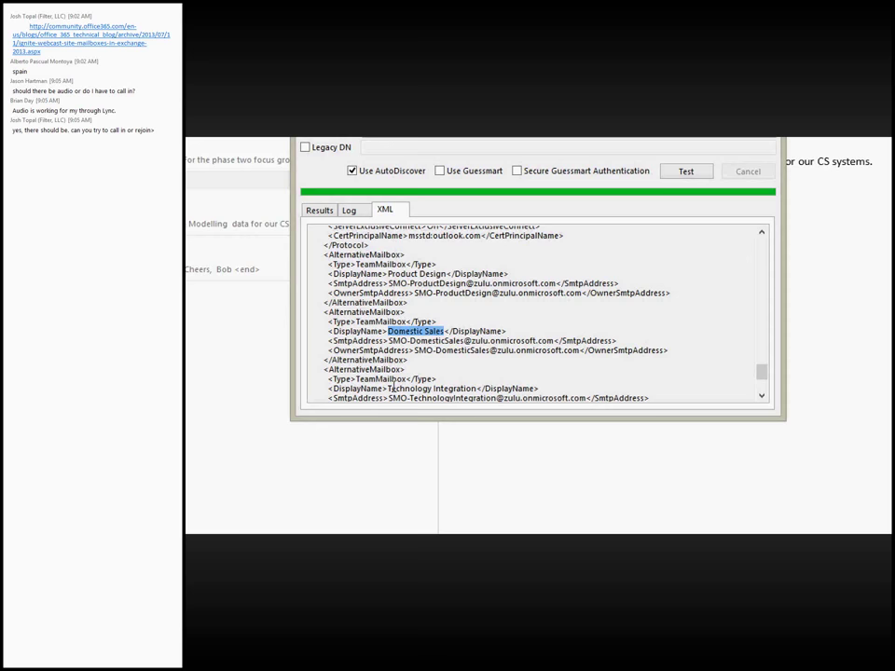
drag(391, 388, 474, 388)
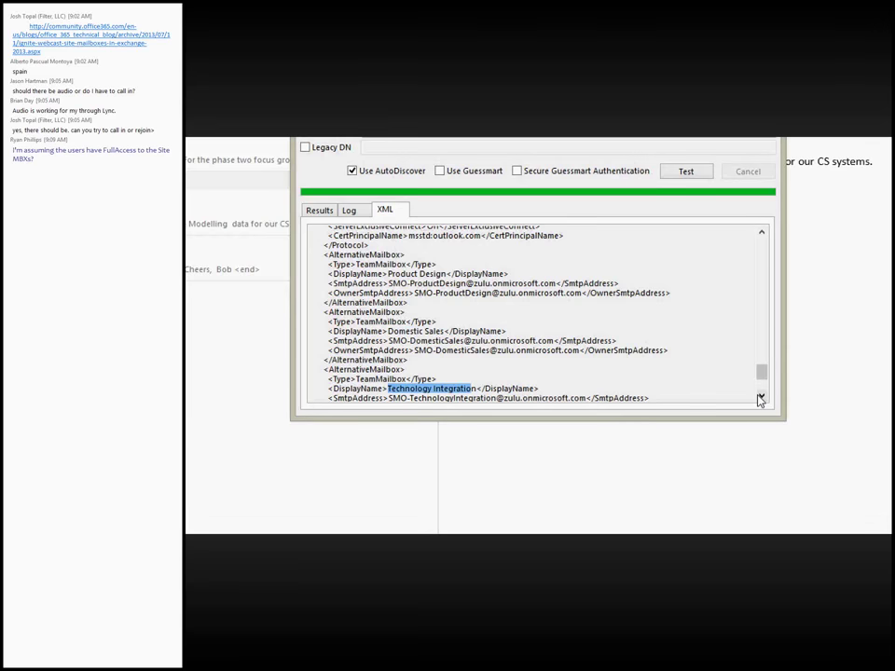
click(760, 399)
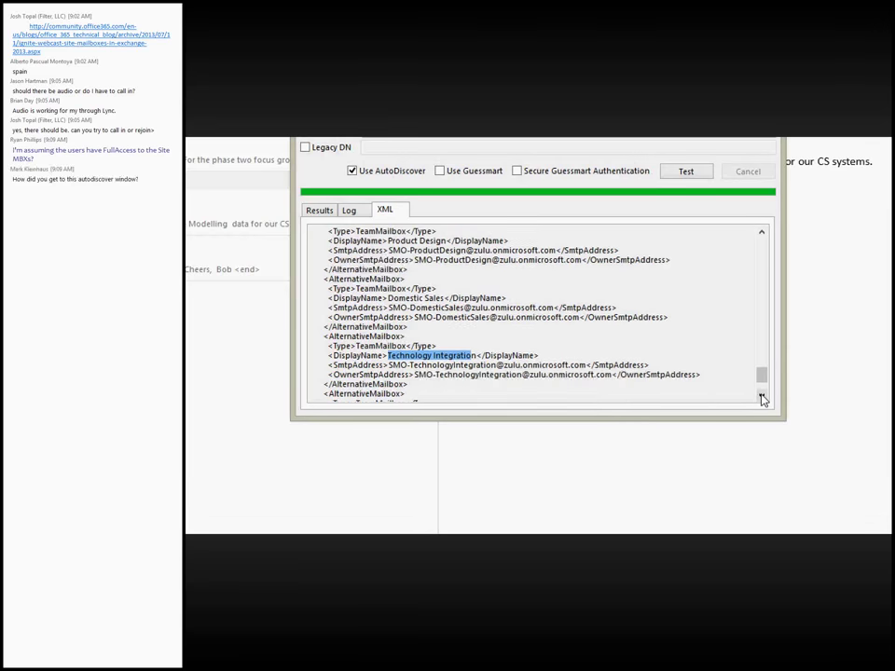
click(761, 399)
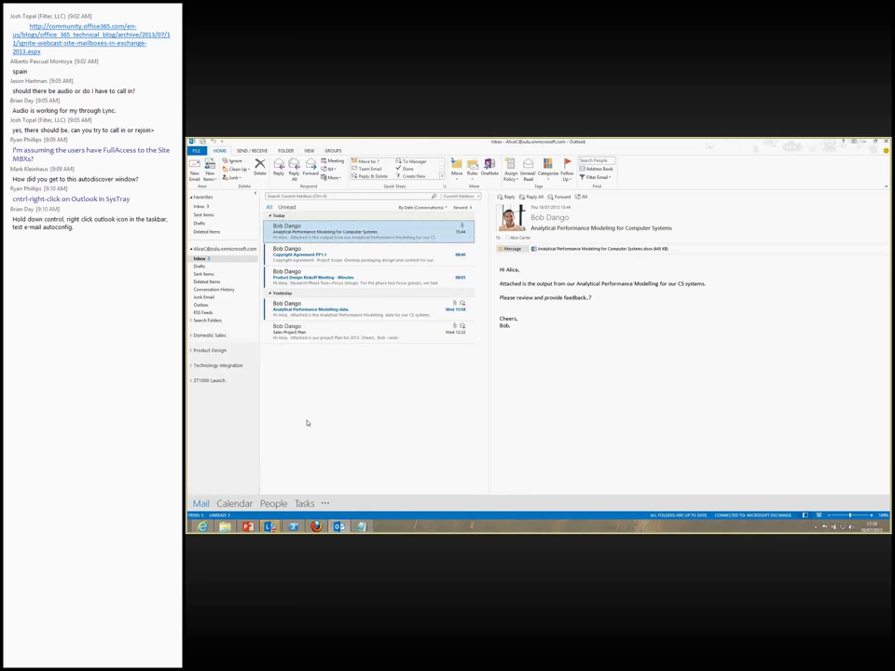
Expand the Product Design site mailbox and its Documents folder, and display the site mailbox's root
click(192, 350)
click(192, 383)
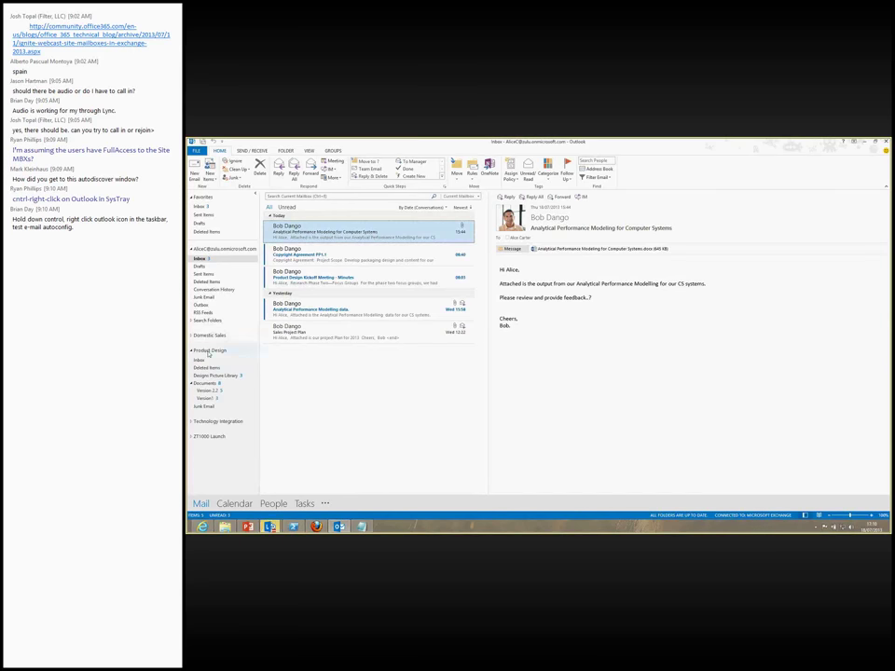
click(209, 352)
click(199, 360)
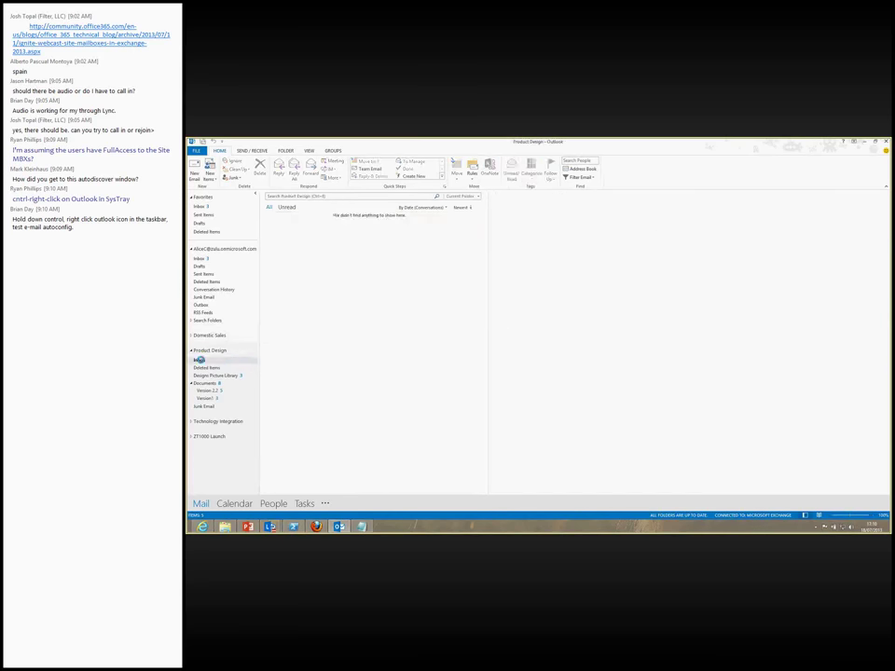
click(224, 351)
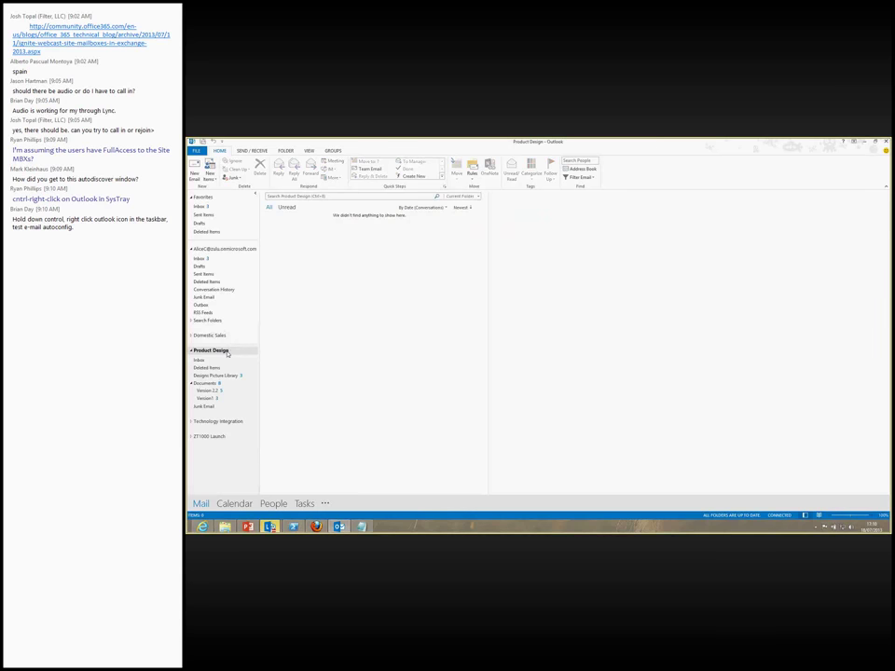
Open the Product Design site in the web browser from its Documents folder and show the site's Documents library
right_click(227, 353)
right_click(217, 381)
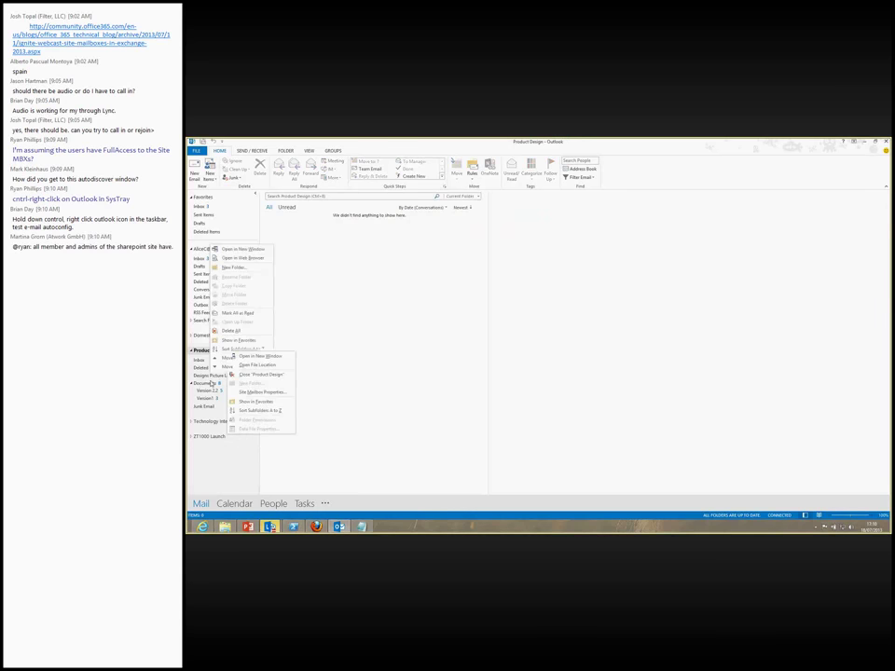
click(242, 258)
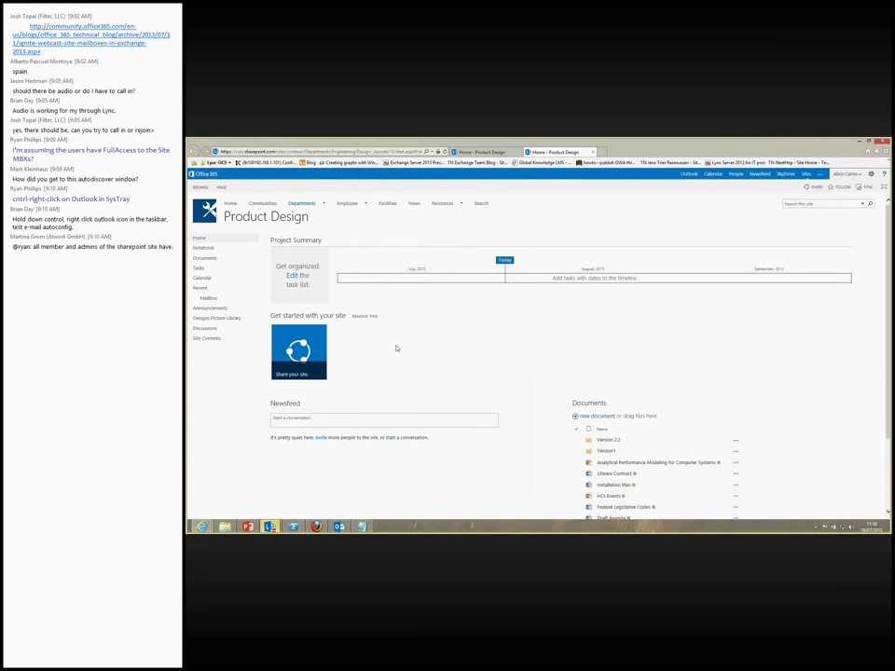
click(204, 259)
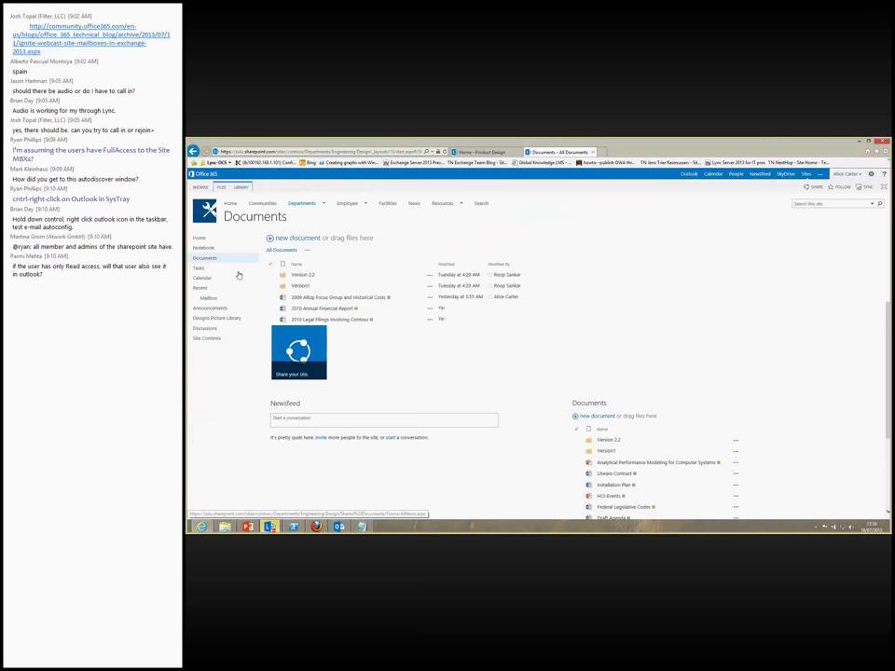
Compare Product Design's Documents folder in Outlook with the SharePoint Documents library, ending back in Outlook
click(339, 526)
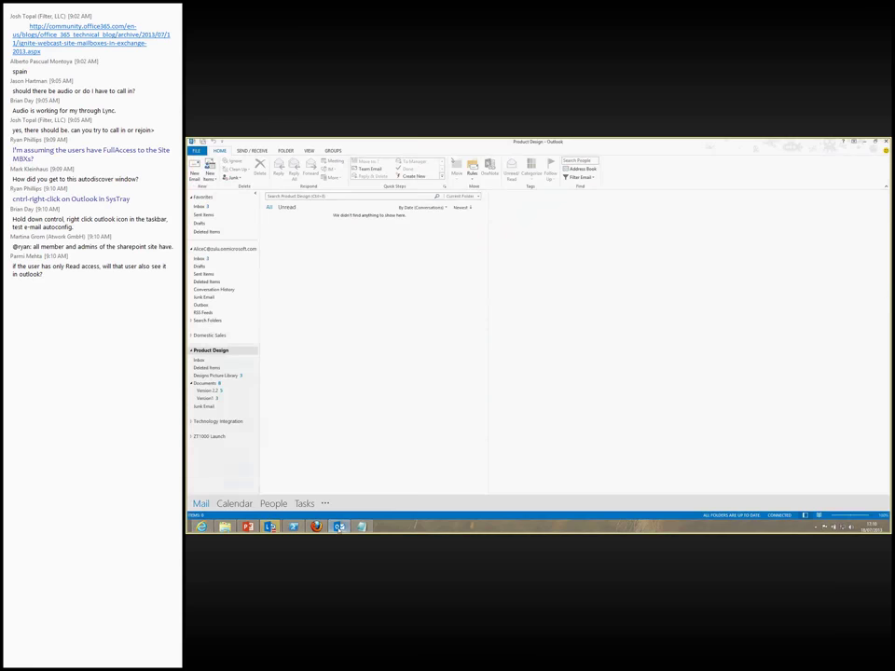
click(206, 384)
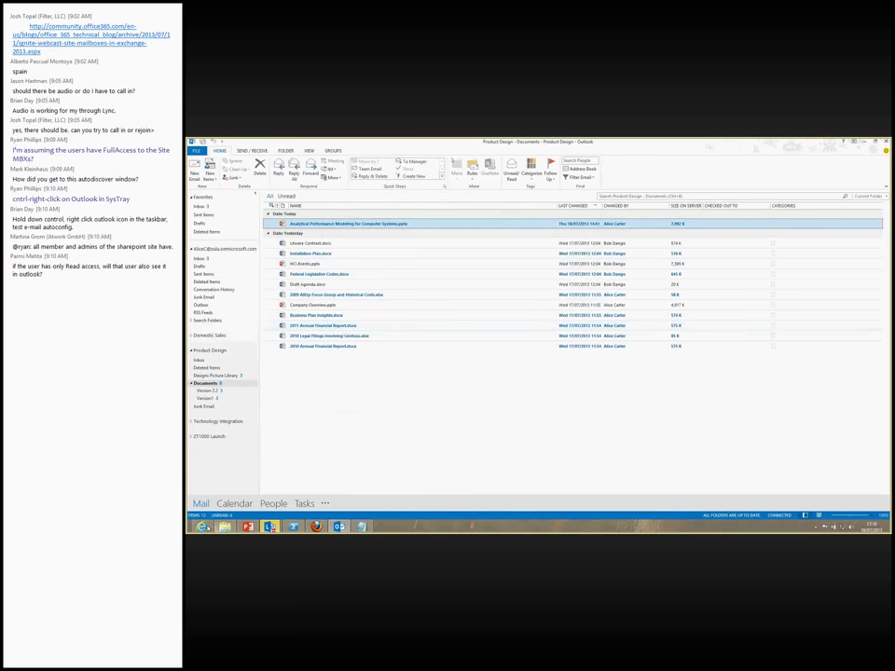
mouse_move(201, 527)
click(313, 490)
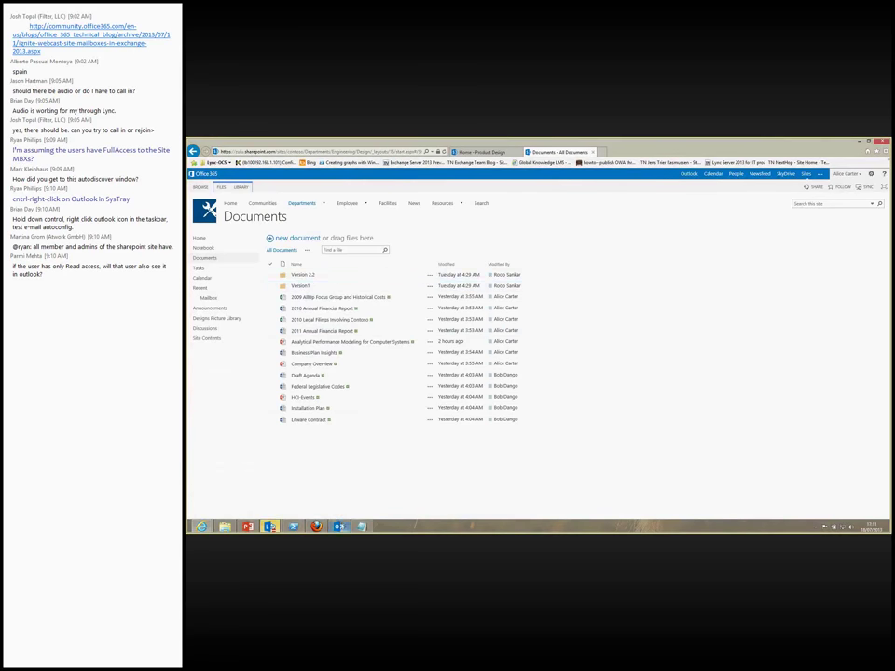
key(alt+Tab)
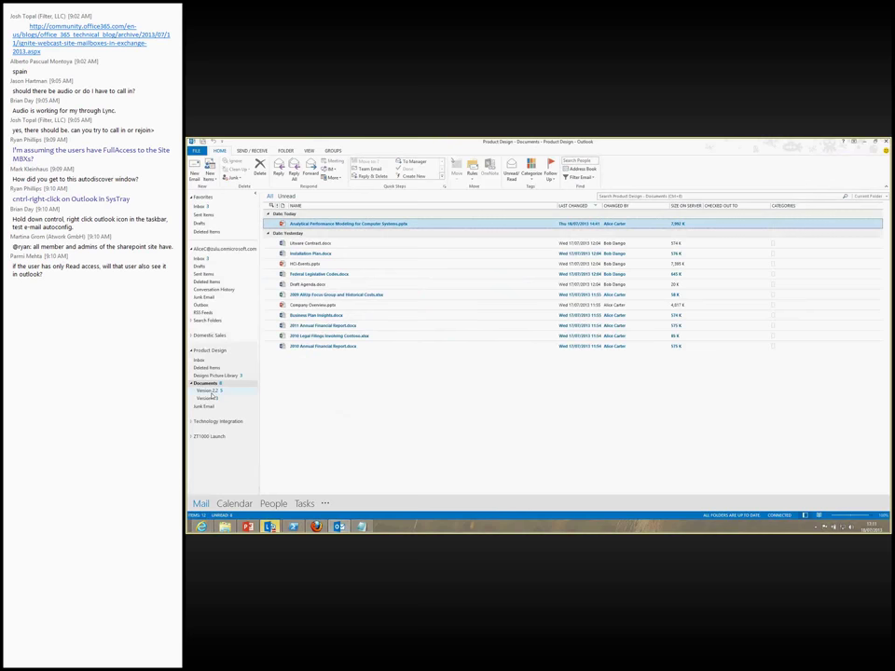
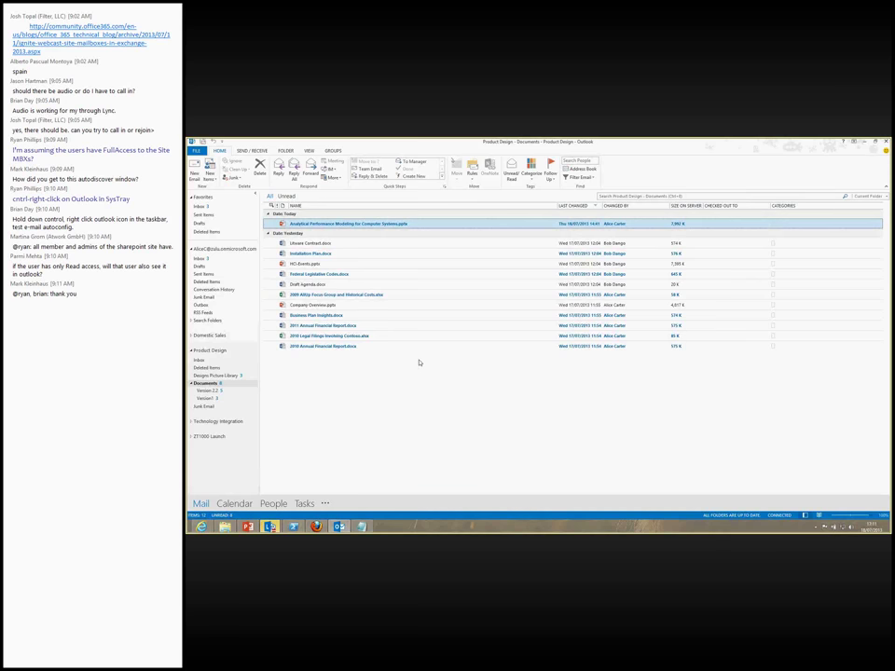
Open Litware Contract.docx in Word from the Product Design Documents folder and view its file information
double_click(318, 244)
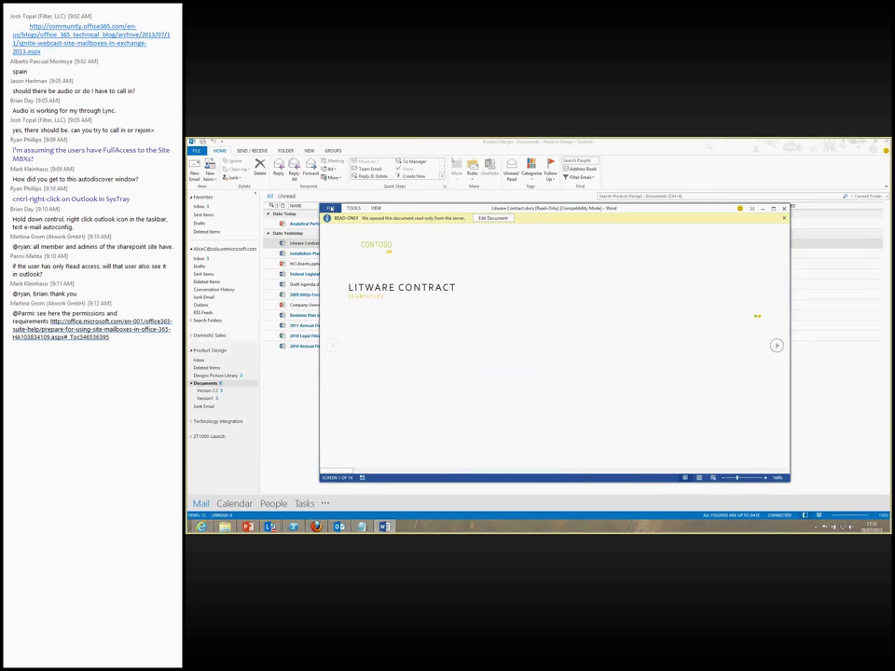
click(330, 208)
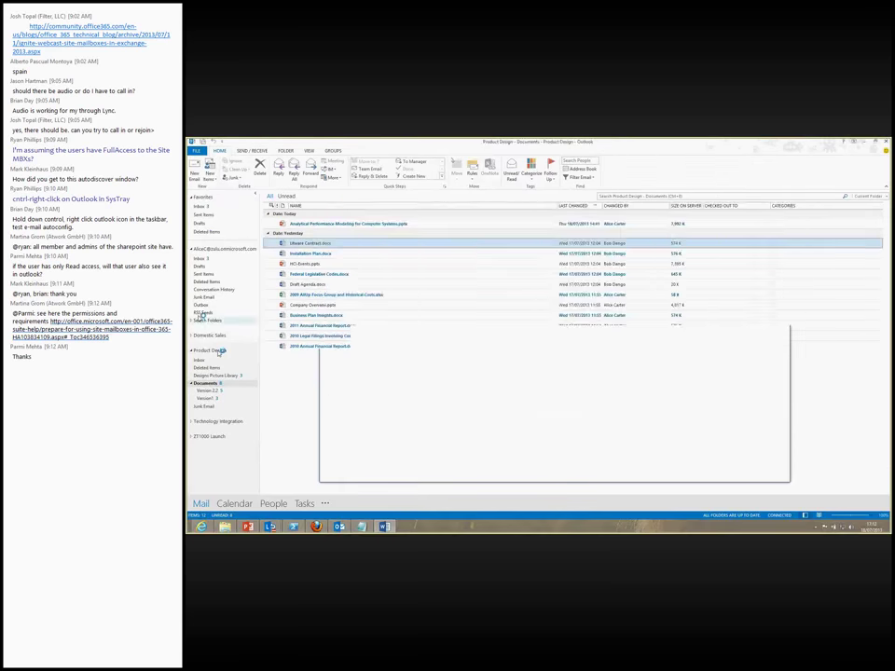
Show the primary mailbox's Inbox, then return to the Documents folder of the Product Design site mailbox
click(199, 259)
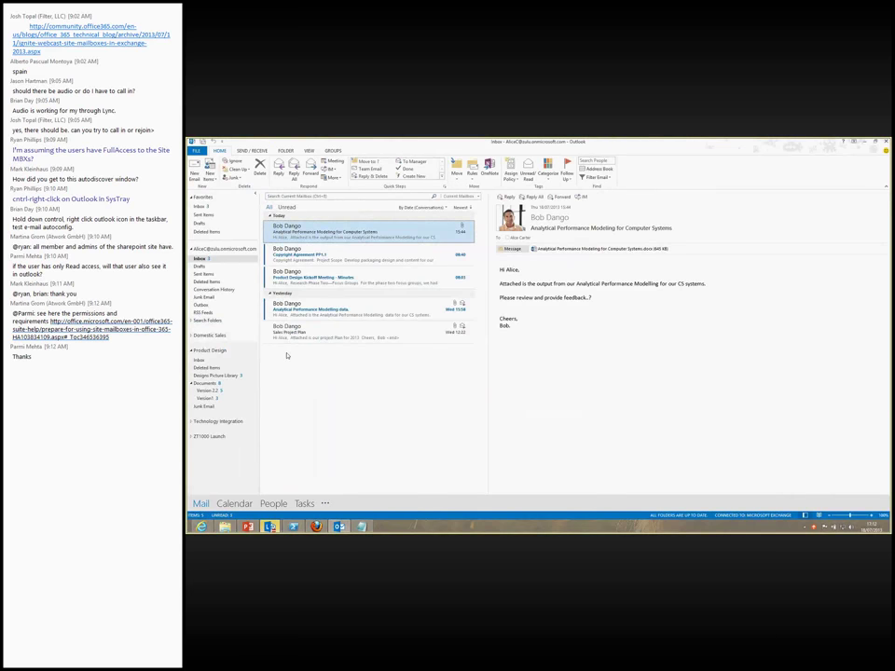
click(210, 351)
click(206, 383)
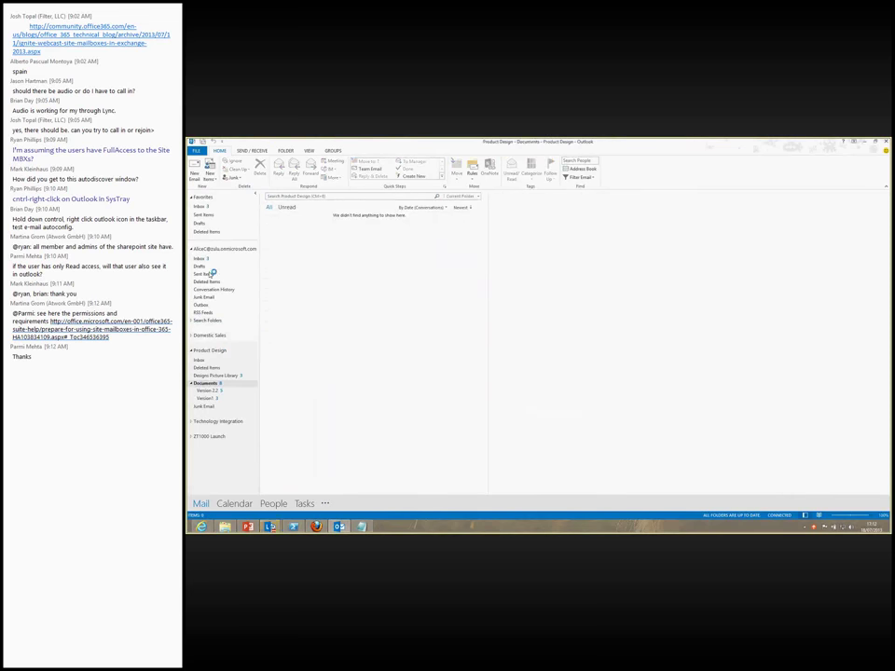
Show the messages "Product Design Kickoff Meeting - Minutes" and "Analytical Performance Modeling for Computer Systems" in the primary mailbox's Inbox, highlighting the latter's feedback request
click(199, 259)
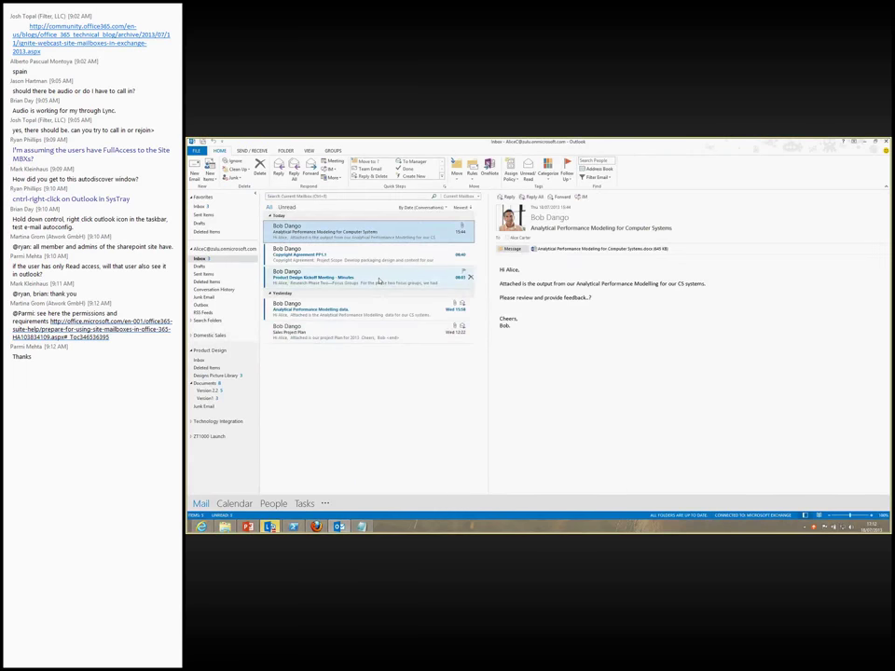
click(380, 281)
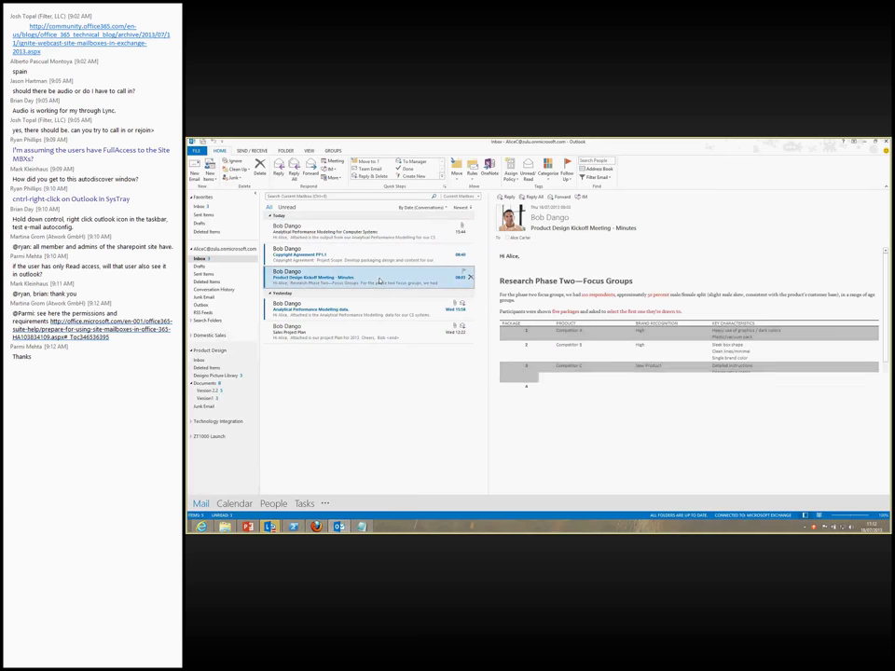
click(470, 230)
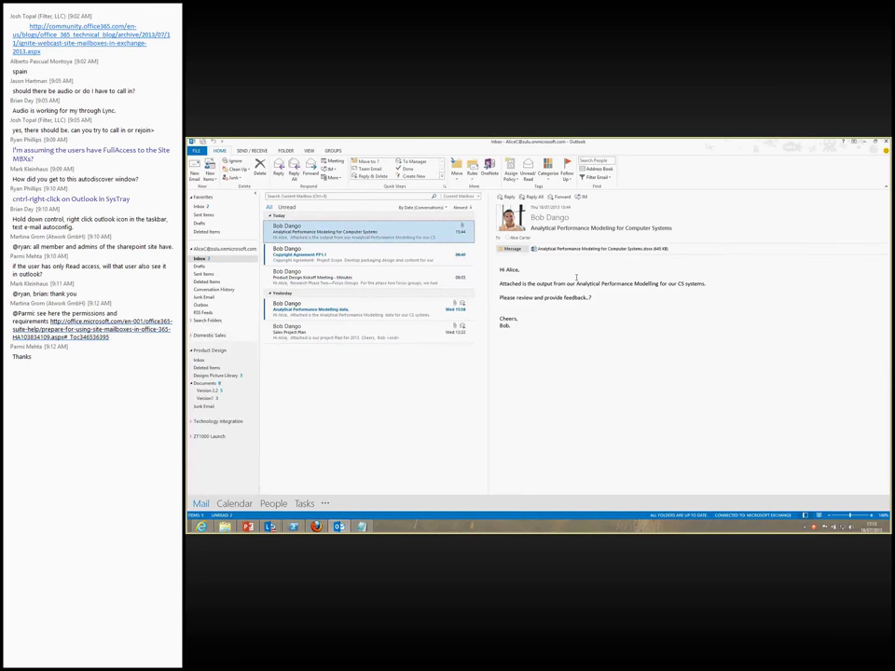
drag(502, 298, 587, 297)
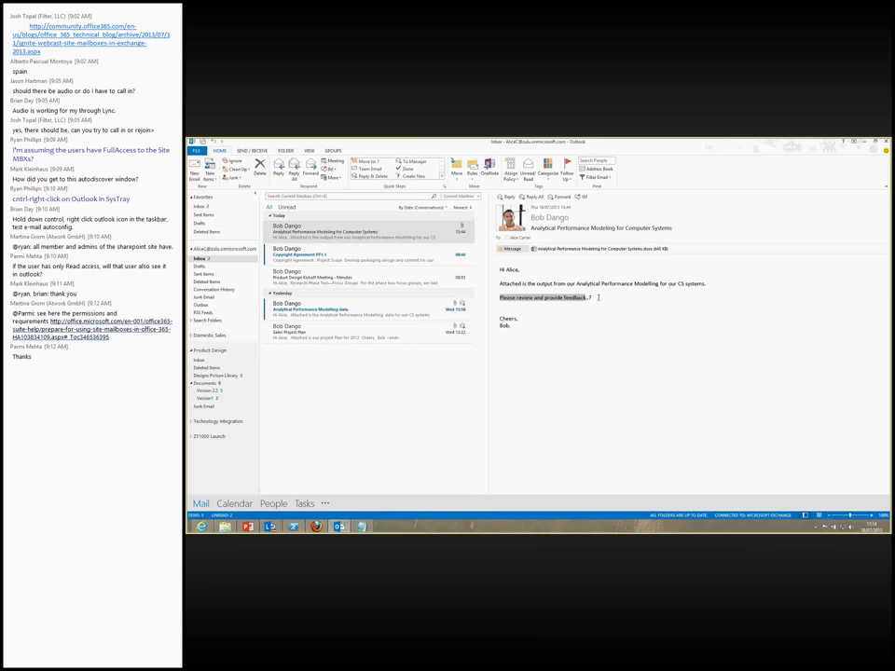
click(593, 299)
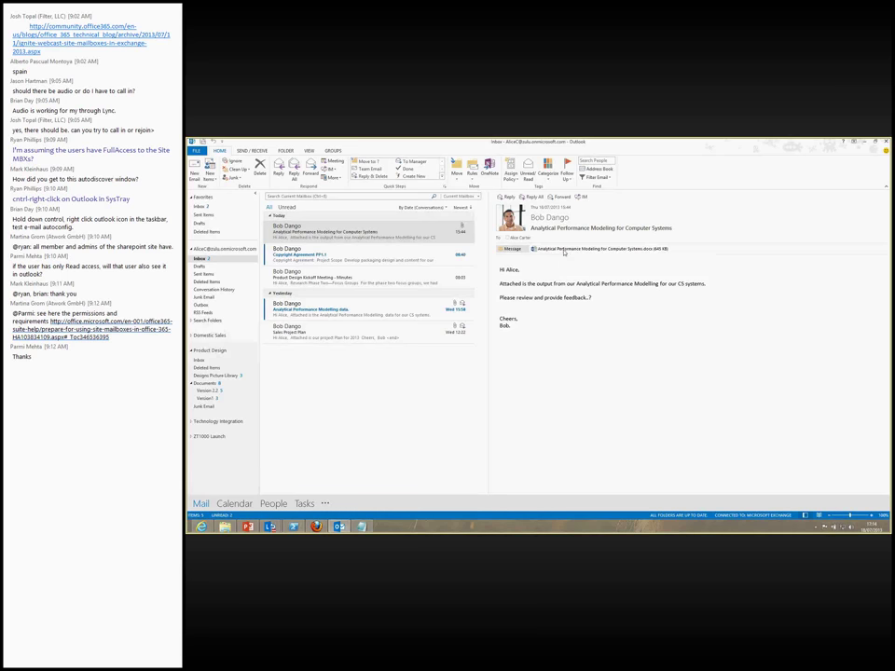
Copy the attachment Analytical Performance Modeling for Computer Systems.docx into the Product Design Documents folder and open that folder
drag(563, 251, 215, 390)
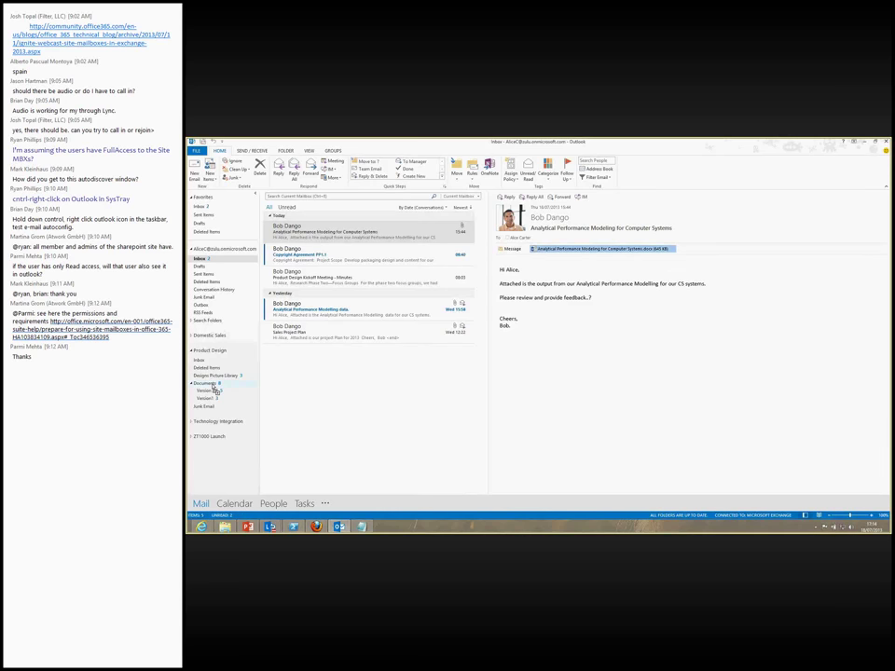
drag(216, 391, 217, 389)
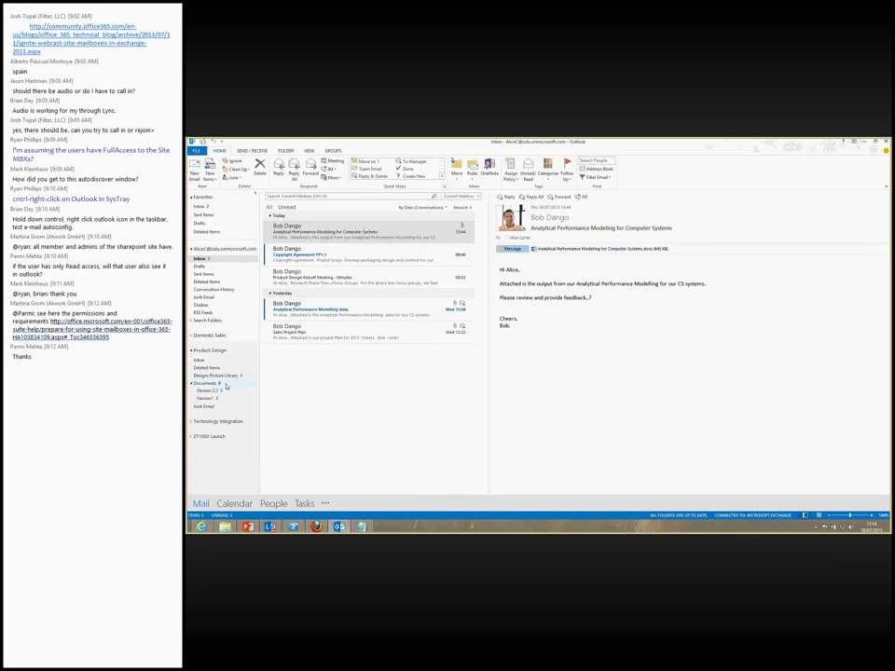
click(226, 386)
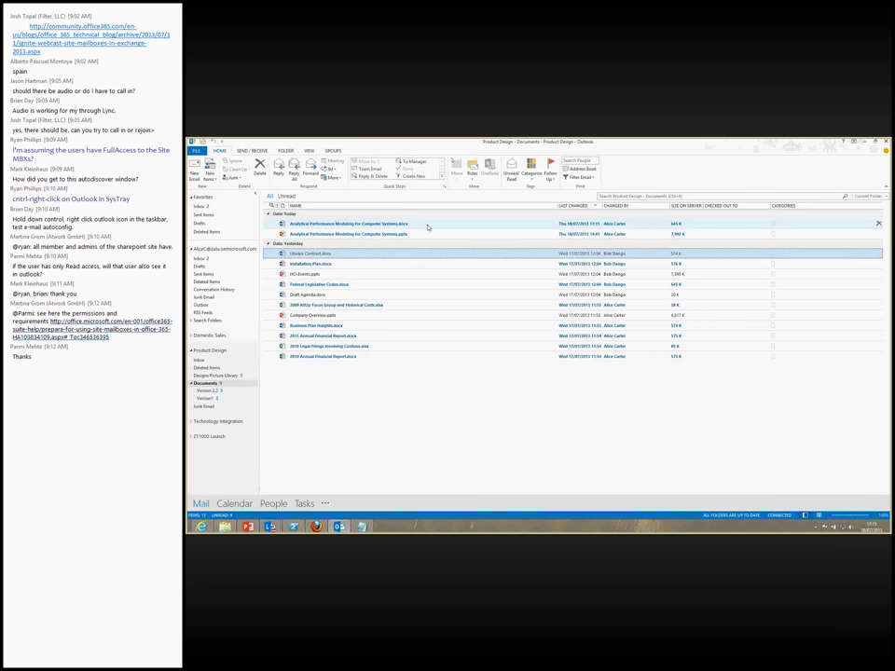
Check the copied document in the SharePoint Documents library, then open Analytical Performance Modeling for Computer Systems.docx from Outlook's Documents folder
mouse_move(203, 527)
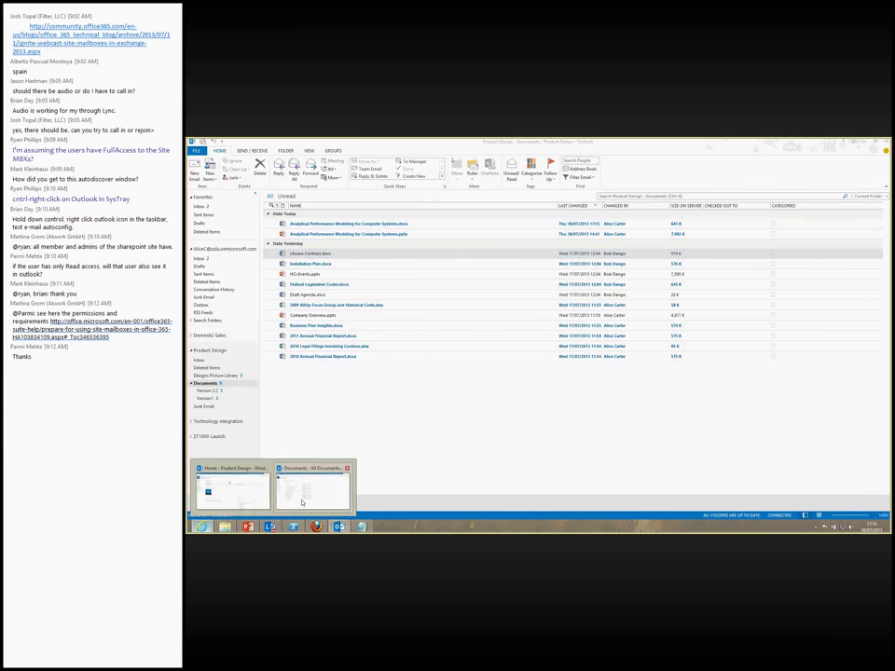
click(301, 503)
click(211, 260)
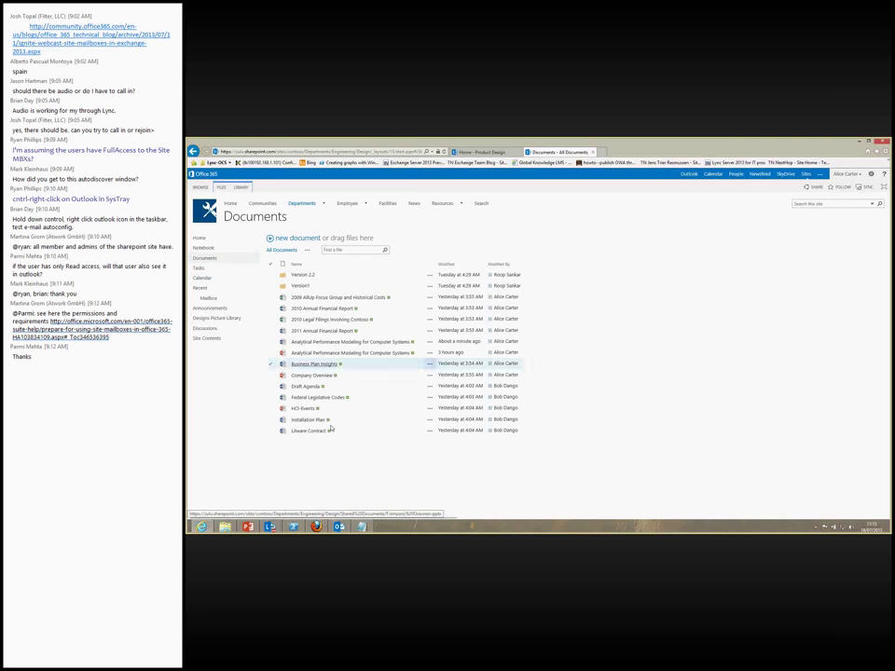
click(339, 527)
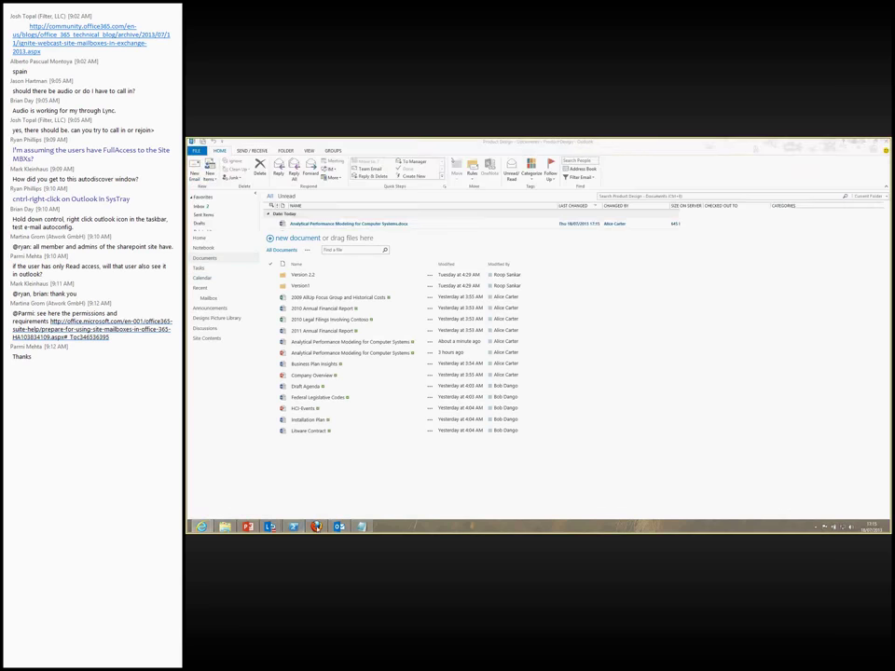
click(387, 226)
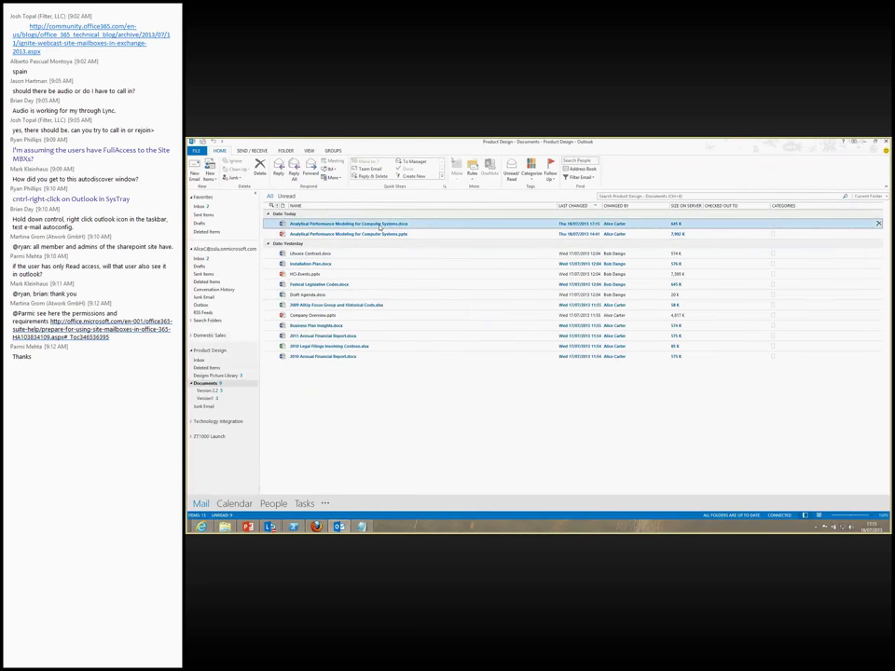
double_click(379, 226)
Draft a forward of Analytical Performance Modeling for Computer Systems.docx to a colleague with the text "This is how you do it!!!", and discard it
right_click(400, 225)
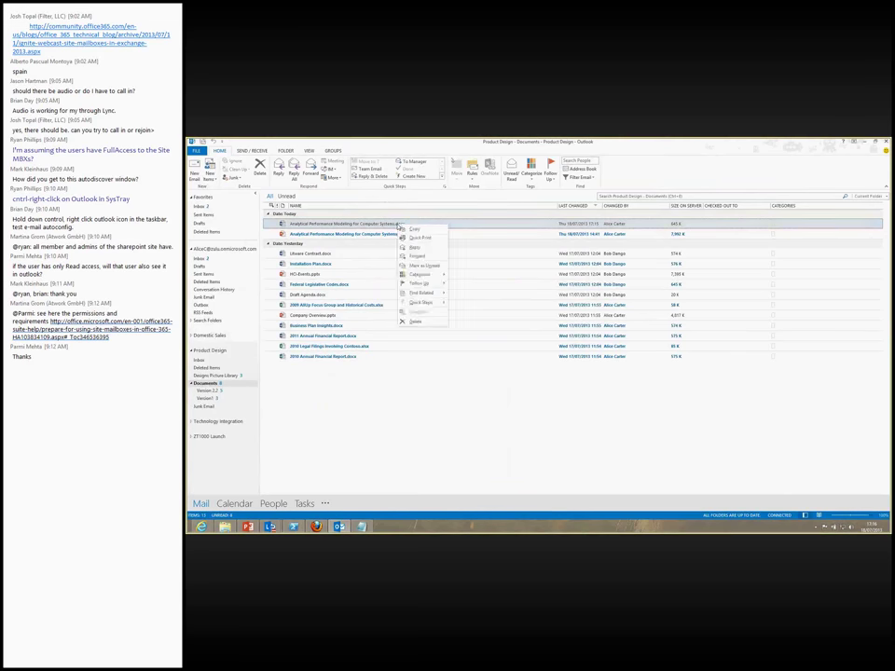
click(418, 254)
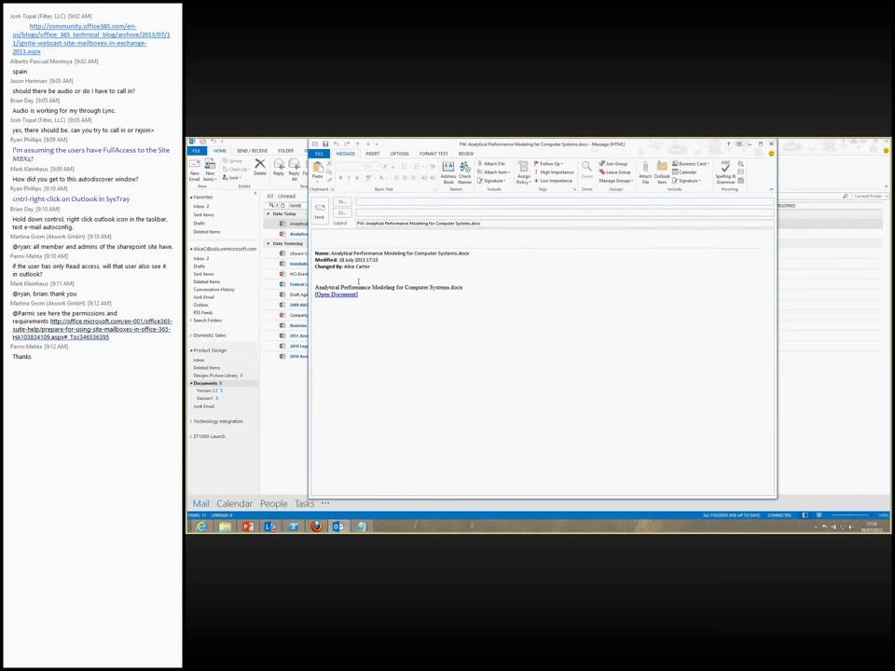
text(Bob)
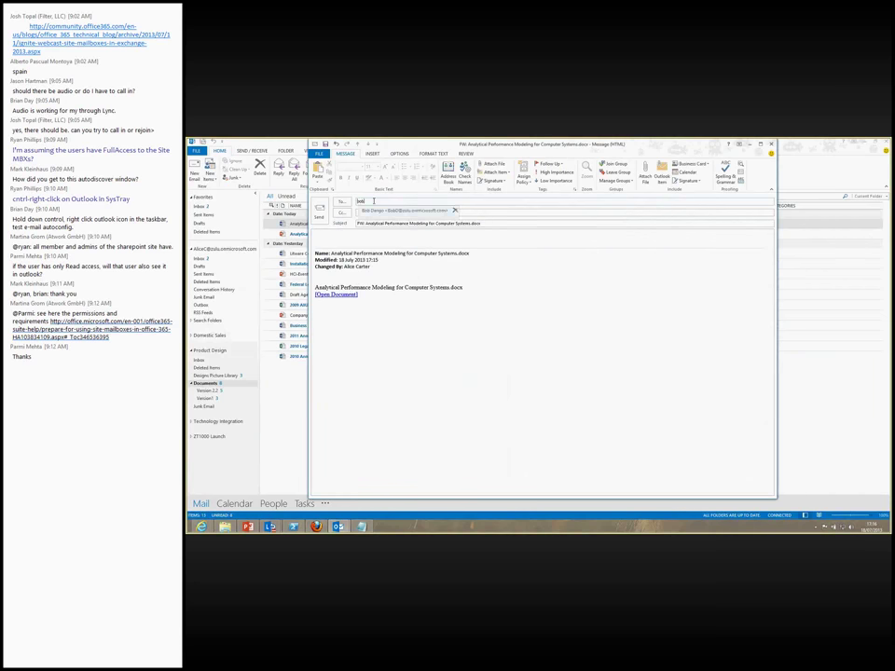
key(Return)
click(315, 238)
text(This is how)
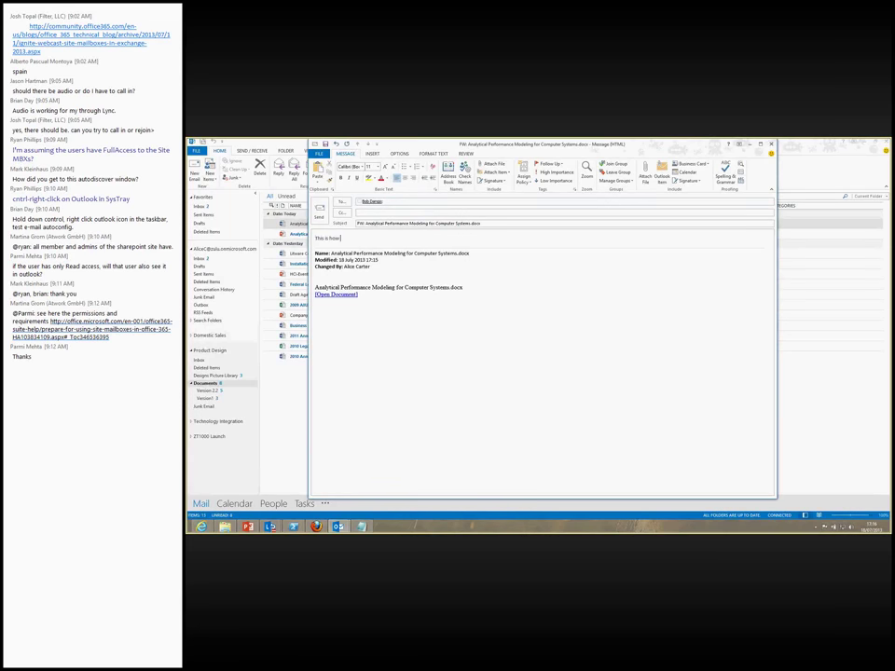
text( you)
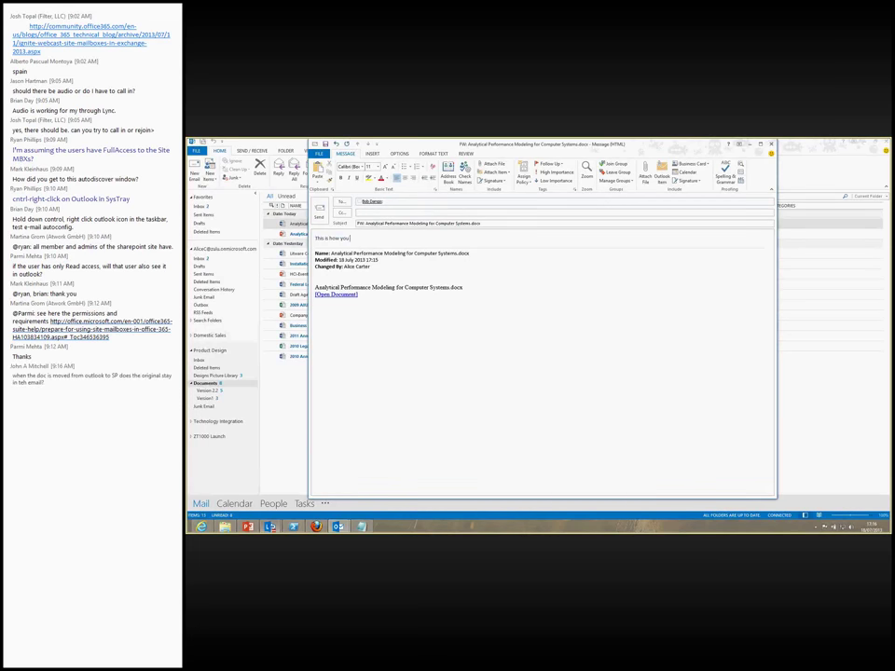
text( do it!!!)
click(770, 144)
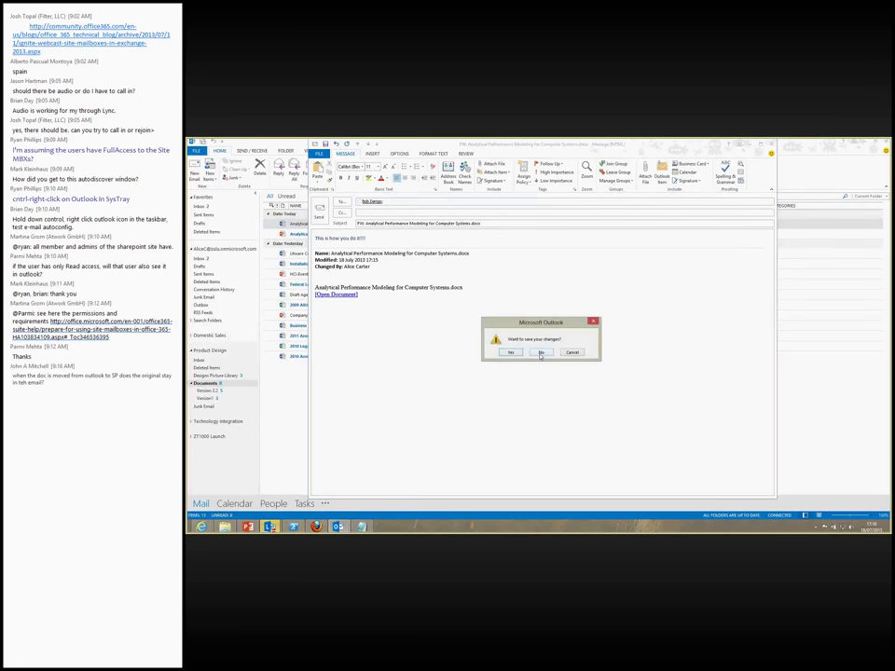
click(542, 352)
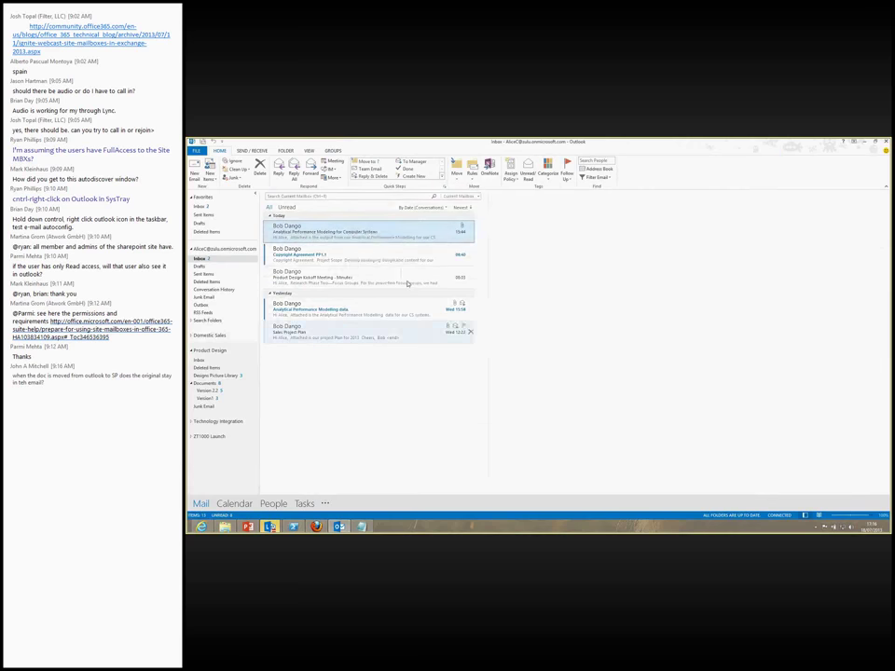
Start a reply to the Inbox message "Analytical Performance Modeling for Computer Systems" in its own window
right_click(350, 234)
click(366, 255)
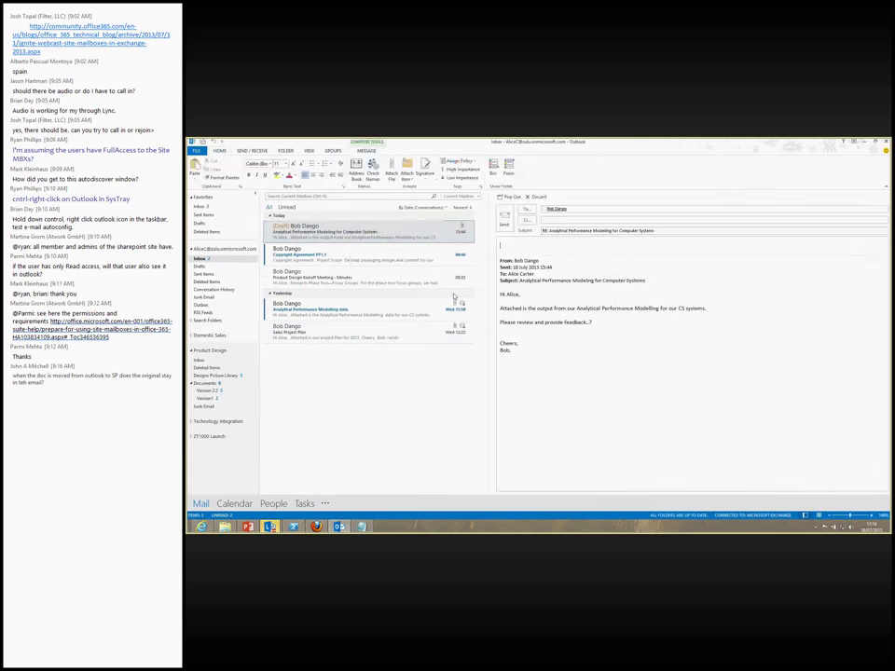
click(509, 199)
Insert a link to Analytical Performance Modeling for Computer Systems.docx from the Product Design Documents folder into the reply
click(280, 395)
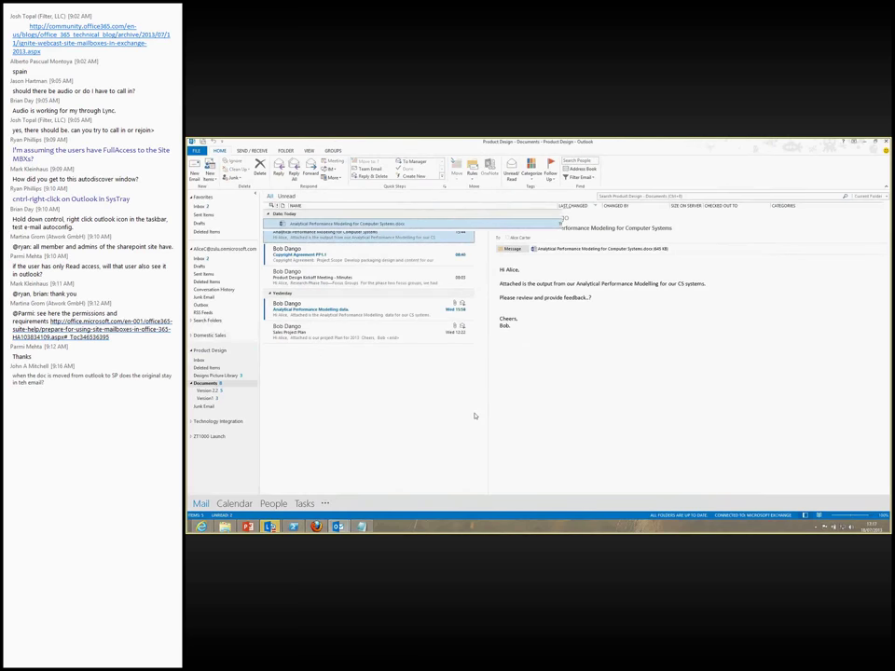
double_click(369, 227)
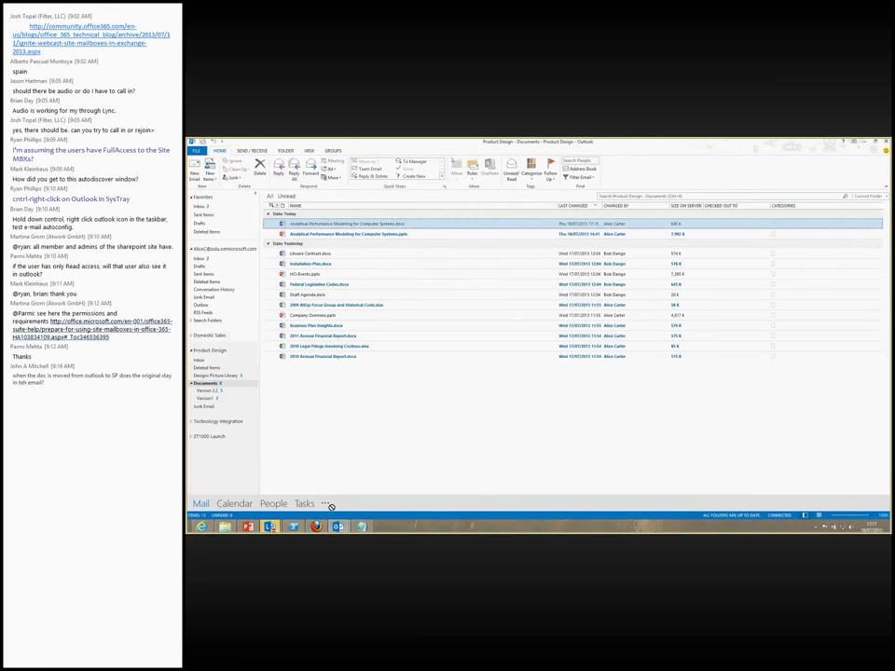
mouse_move(337, 526)
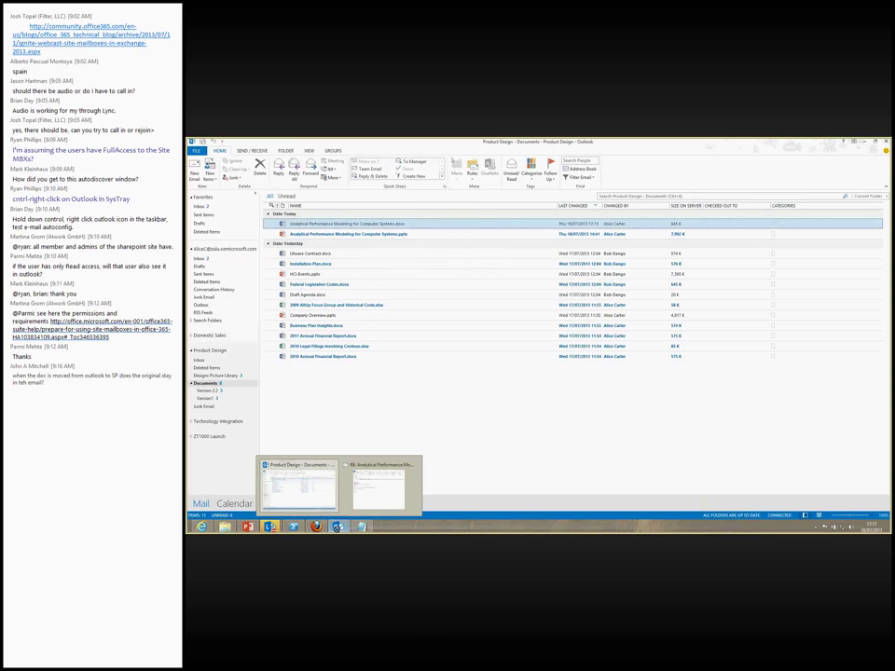
drag(336, 526, 472, 305)
Add a "Hi" greeting with the recipient's first name above the document link, and blank space below the link
click(390, 237)
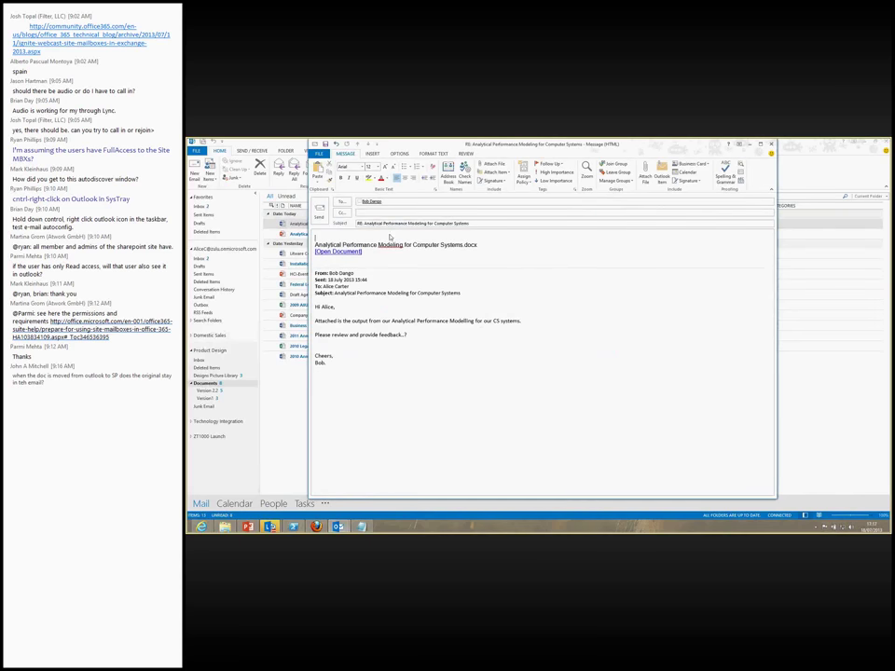
key(Return)
text(Hi)
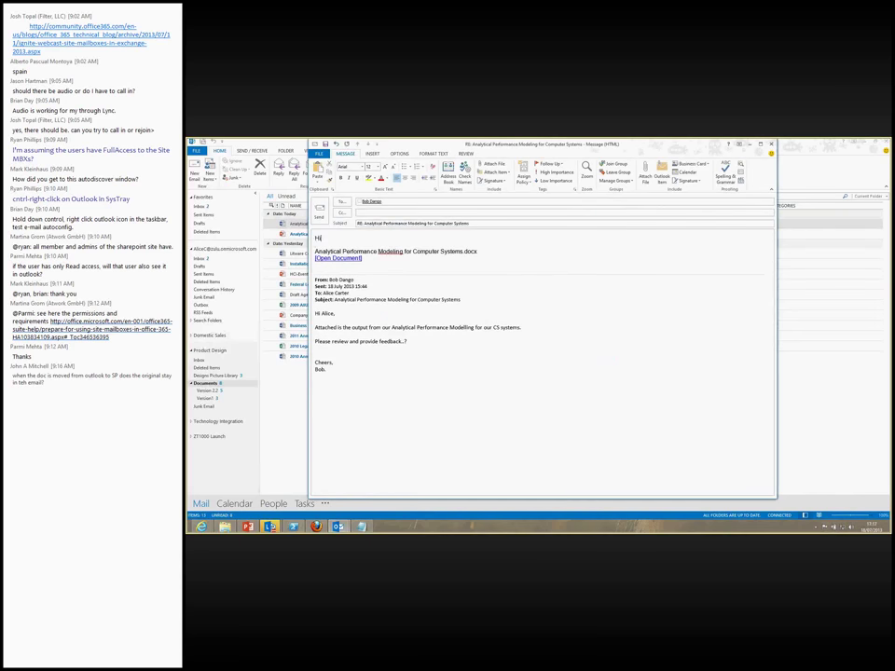
text( Bob,)
key(Return)
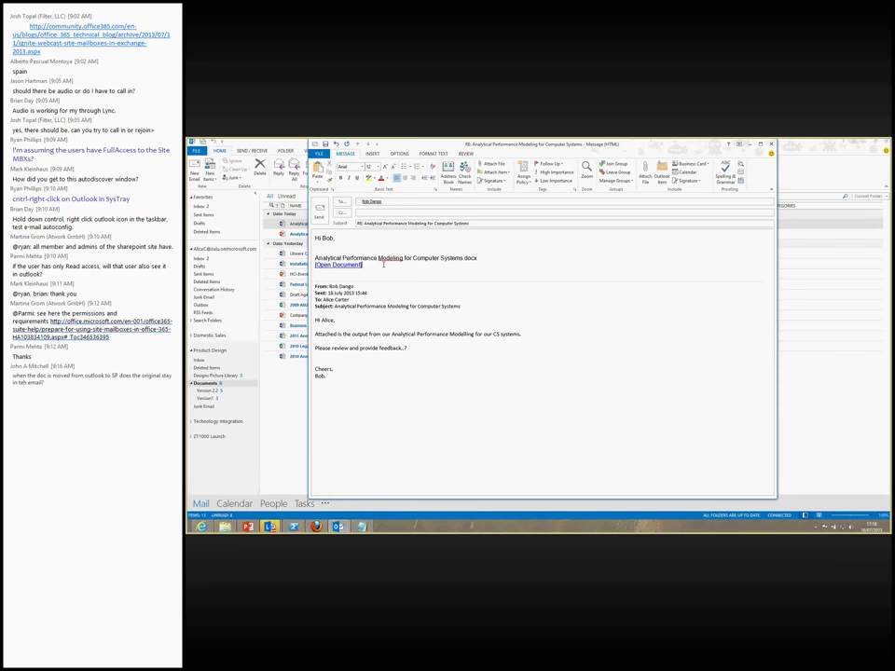
click(383, 264)
key(Return)
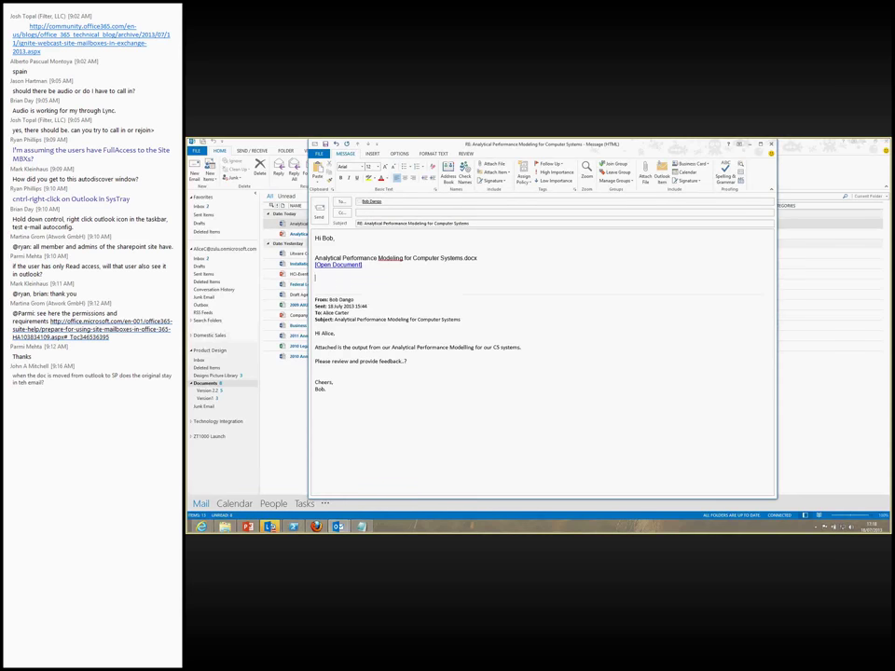
Add links to the six documents from Litware Contract.docx through 2009 AllUp Focus Group and Historical Costs.xlsx to the reply, and discard the reply
click(319, 210)
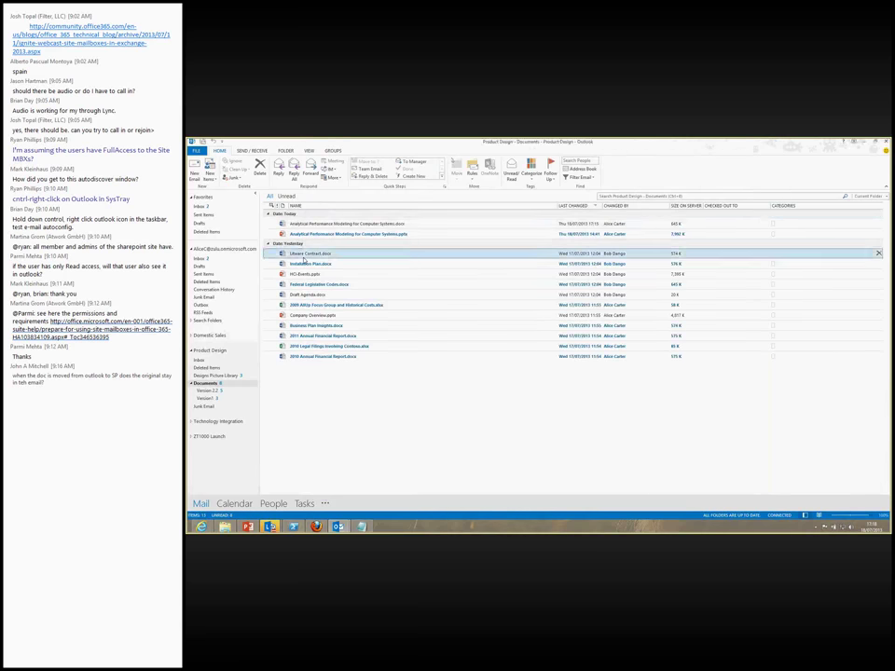
shift+click(317, 305)
mouse_move(316, 283)
mouse_down()
mouse_move(337, 527)
mouse_move(369, 494)
mouse_move(329, 283)
mouse_up()
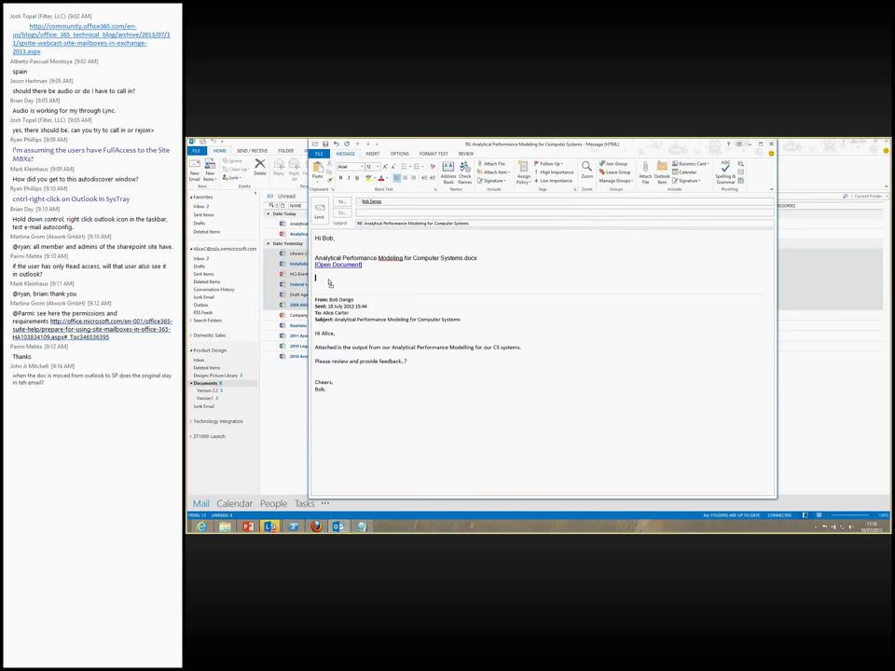
text(Litware Contract.docx [Open Document]  Installation Plan.docx [Open Document]  HCI-Events.pptx [Open Document]  Federal Legislative Codes.docx [Open Document]  Draft Agenda.docx [Open Document]  2009 AllUp Focus Group and Historical Costs.xlsx [Open Document])
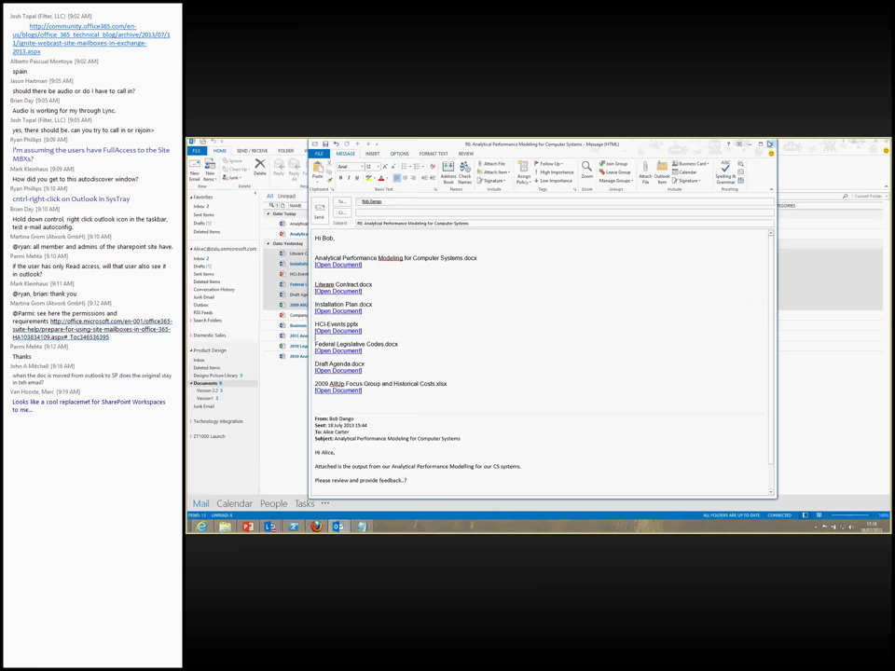
click(771, 144)
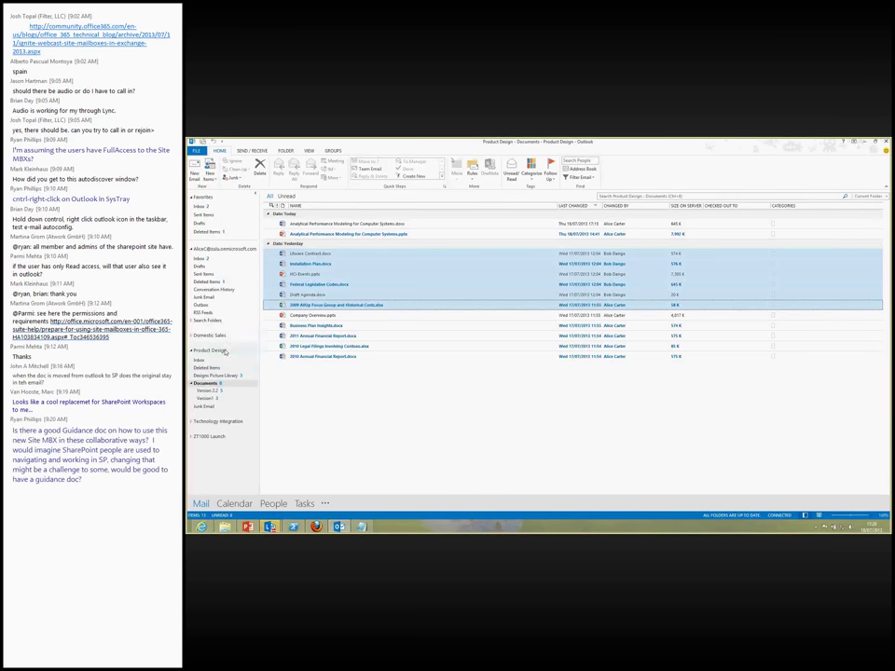
Show the site mailboxes Product Design, Domestic Sales, Technology Integration and ZT1000 Launch one after another
click(224, 352)
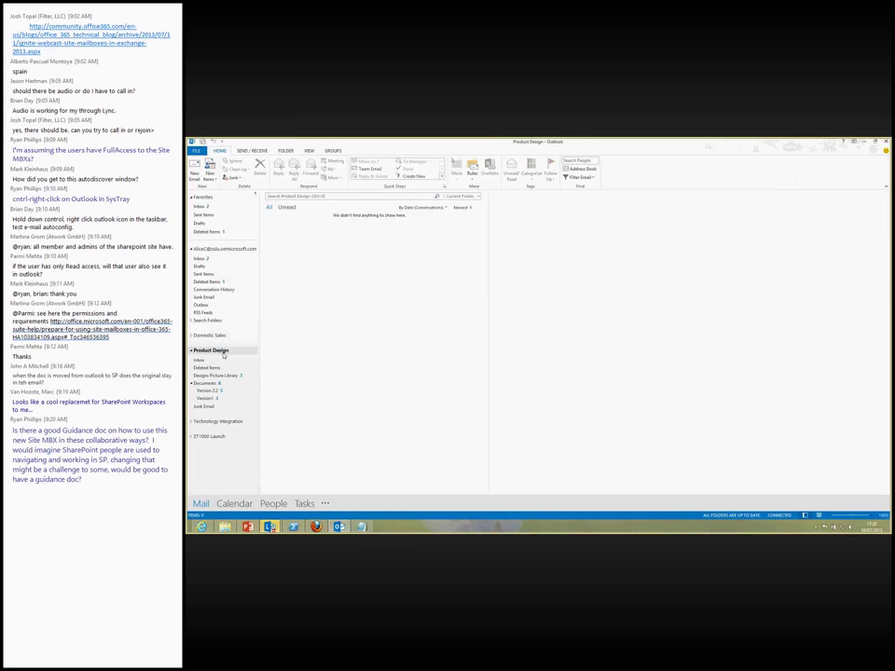
click(219, 337)
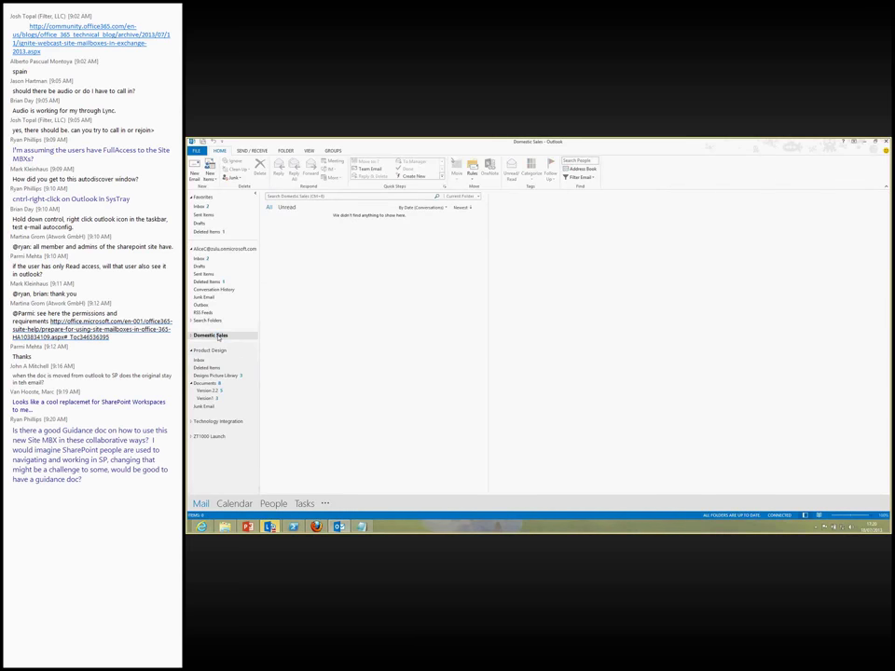
click(222, 423)
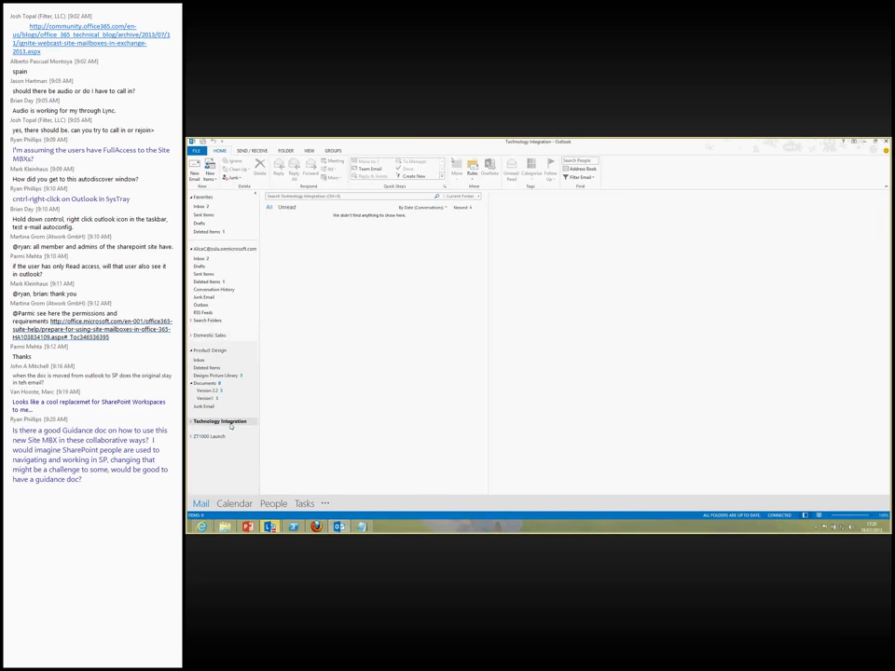
click(219, 438)
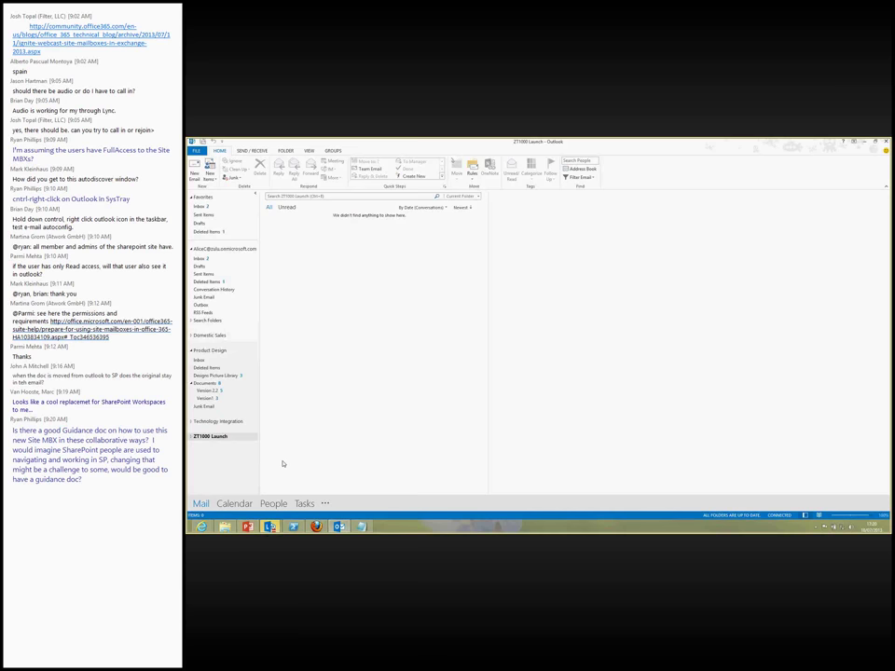
Show the Product Design mailbox's Documents folder, its Inbox and the message announcing the site's new mailbox
click(211, 384)
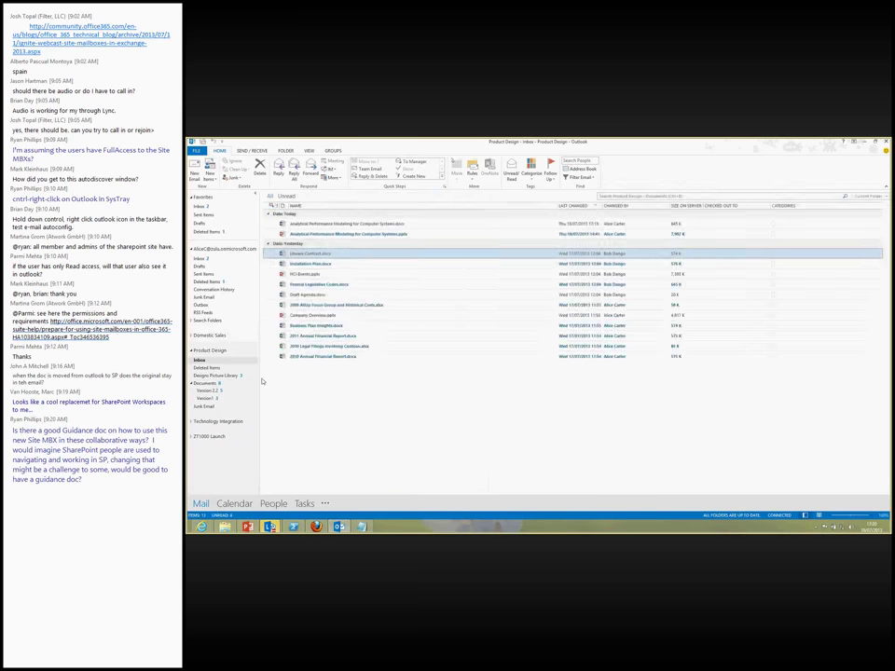
click(200, 360)
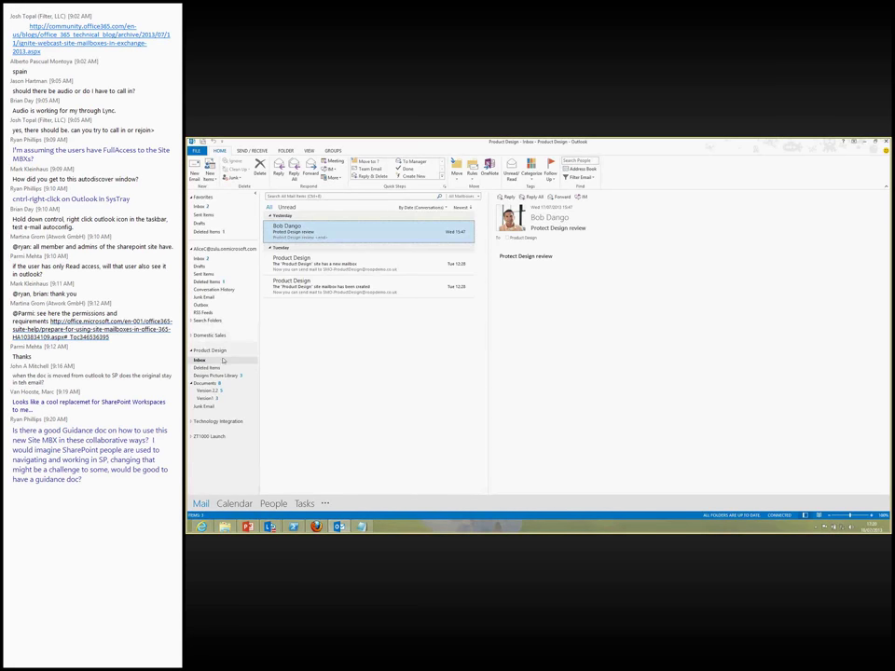
click(360, 265)
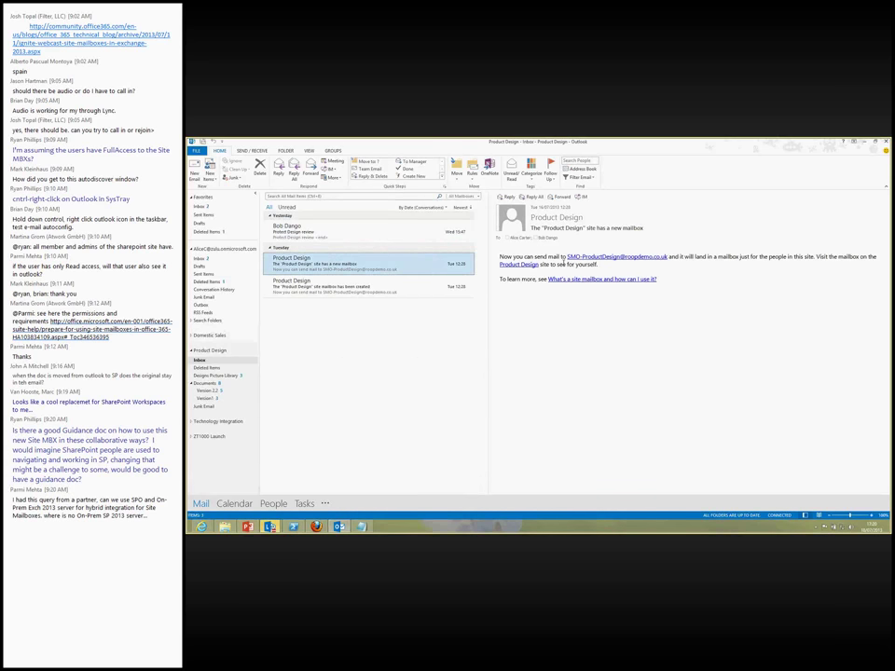
click(585, 371)
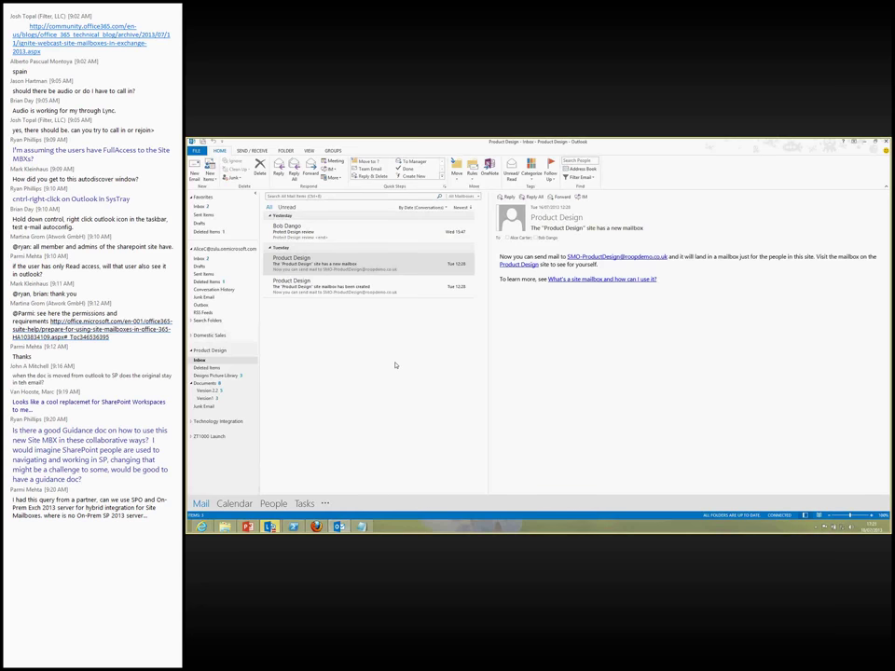
From the primary mailbox account, open the page for managing all site mailboxes and highlight the ZT1000 Launch owner
click(194, 258)
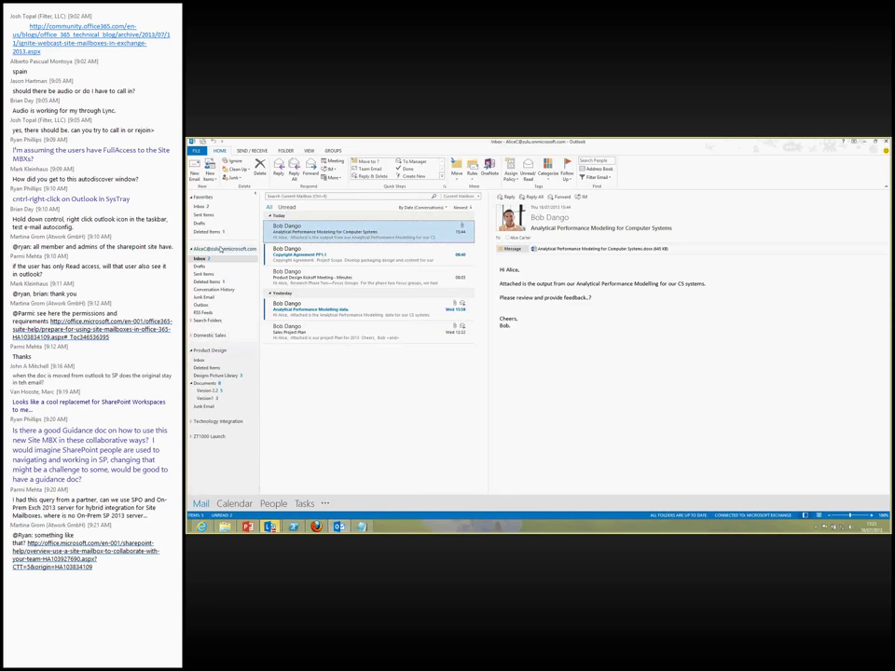
click(220, 248)
click(191, 349)
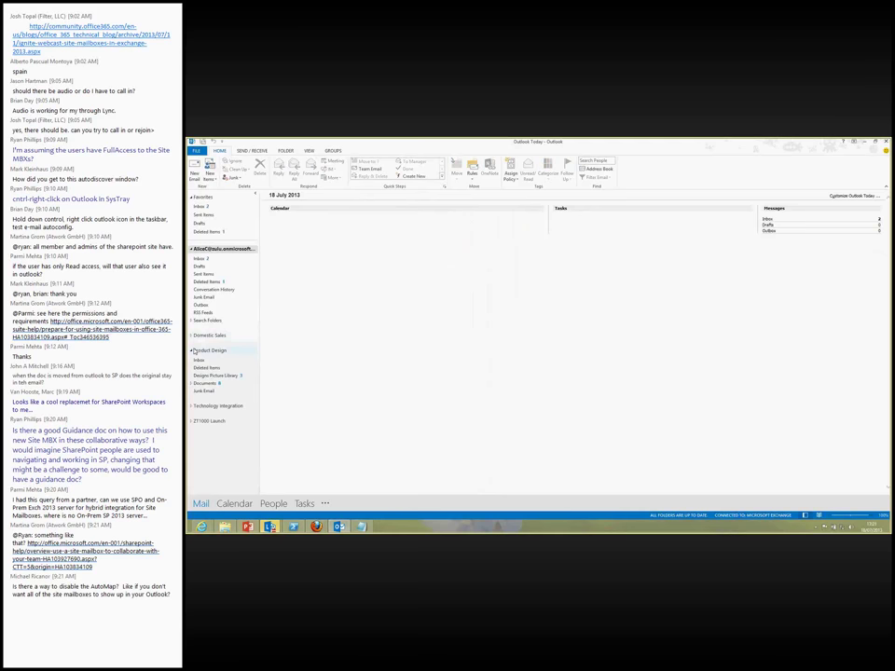
right_click(235, 251)
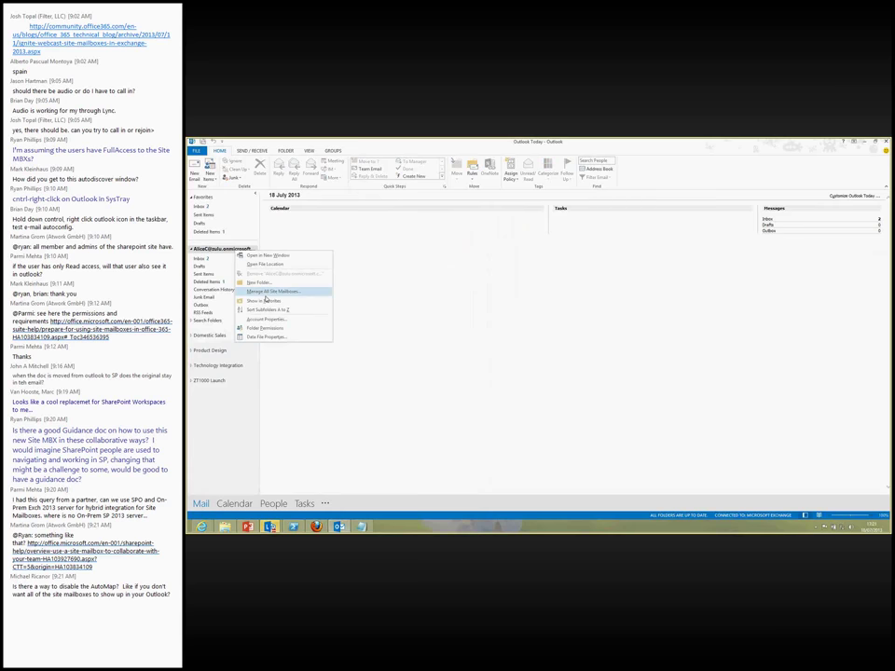
click(257, 423)
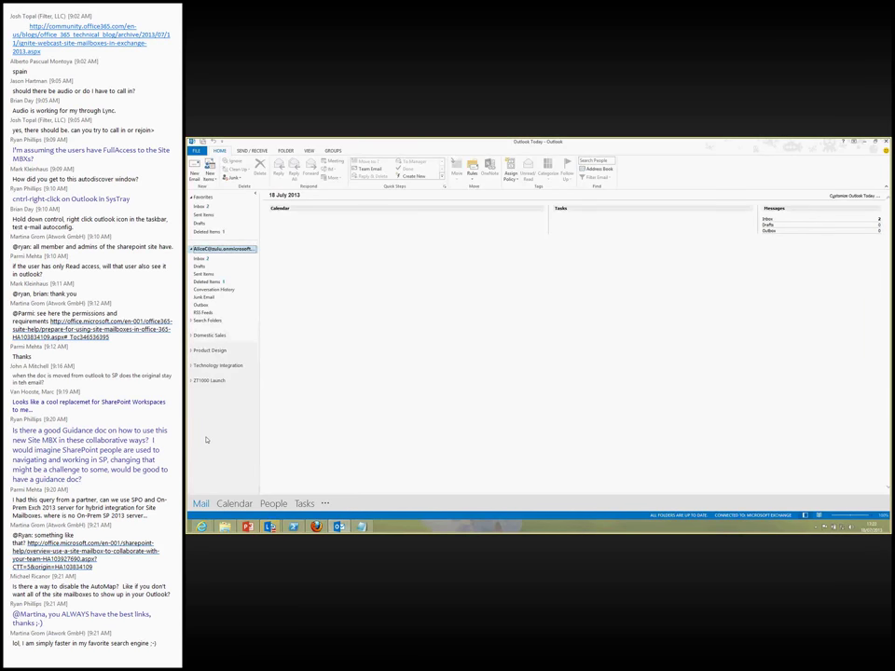
right_click(241, 251)
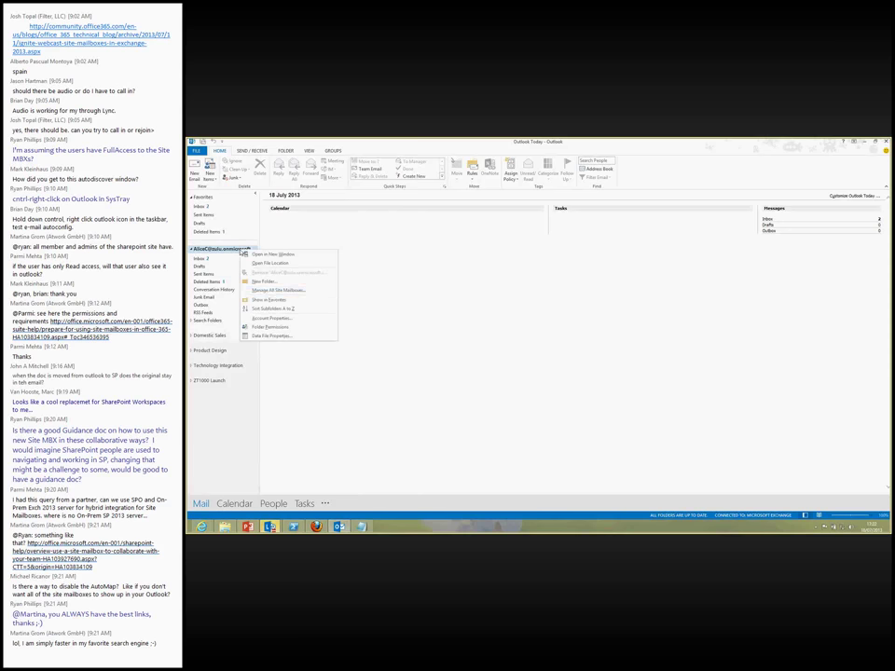
click(269, 291)
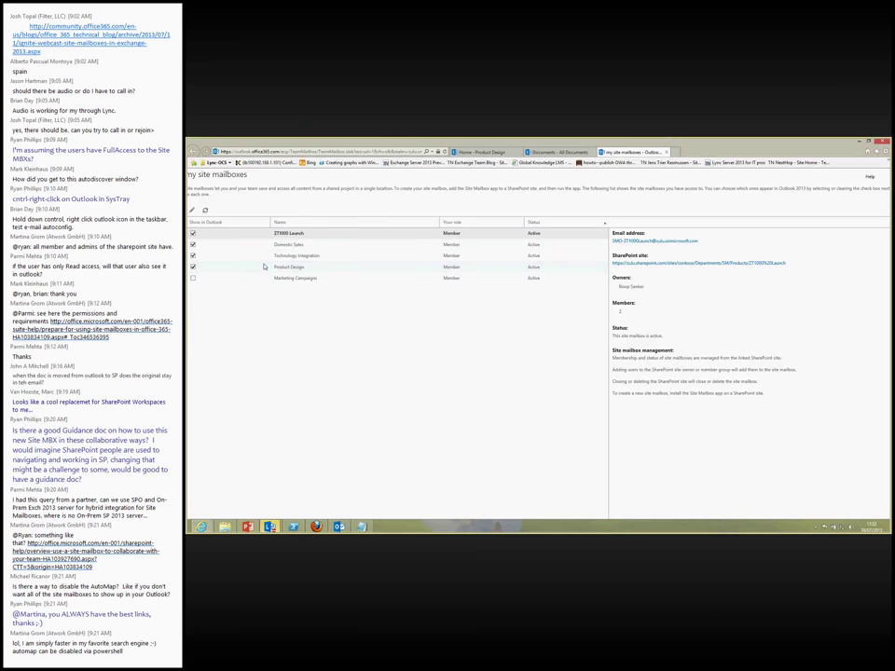
key(super+plus)
drag(620, 286, 644, 286)
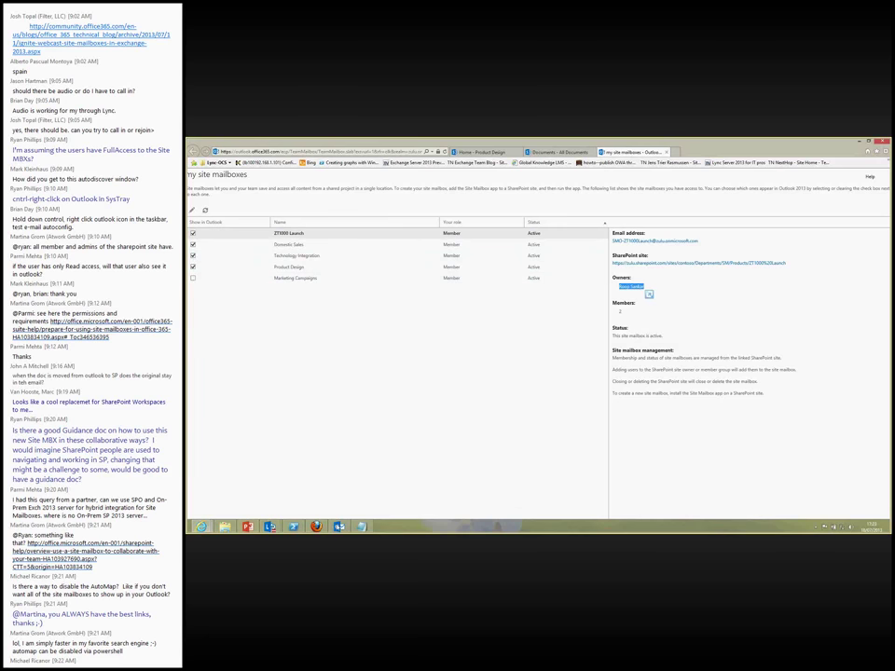
Expand the Product Design mailbox folders in Outlook, and show the site's Documents library in the browser for comparison
key(alt+Tab)
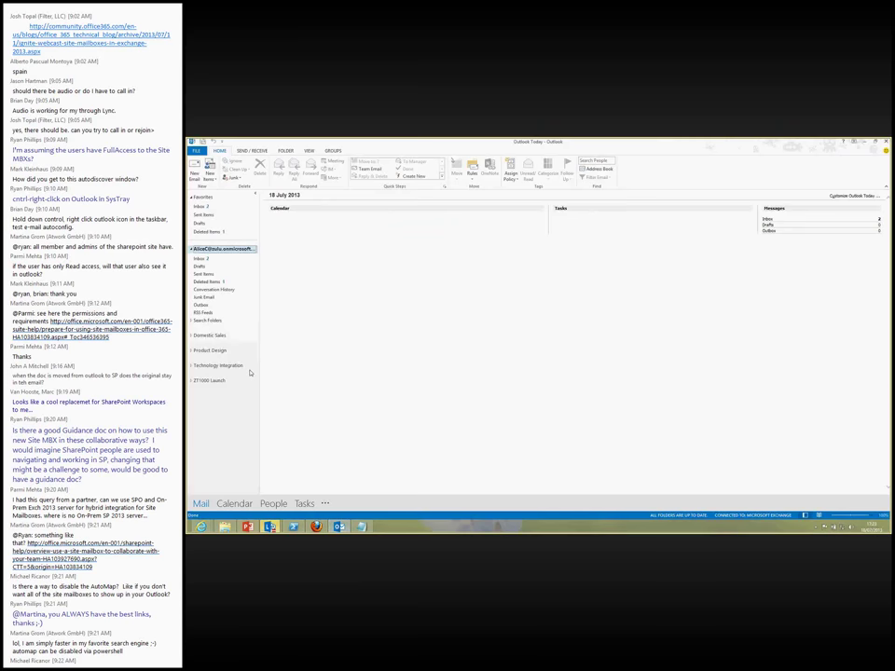
click(191, 352)
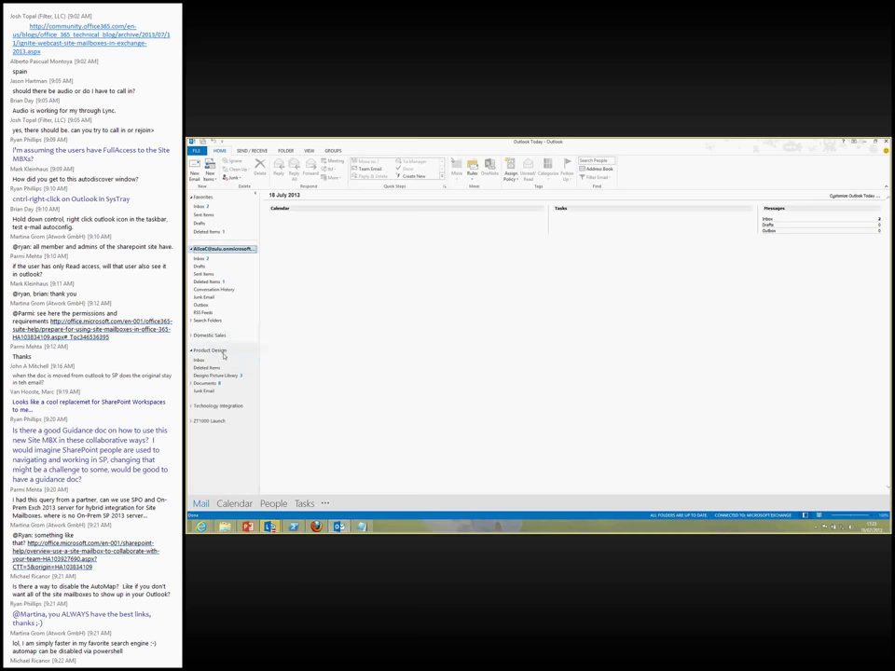
mouse_move(201, 527)
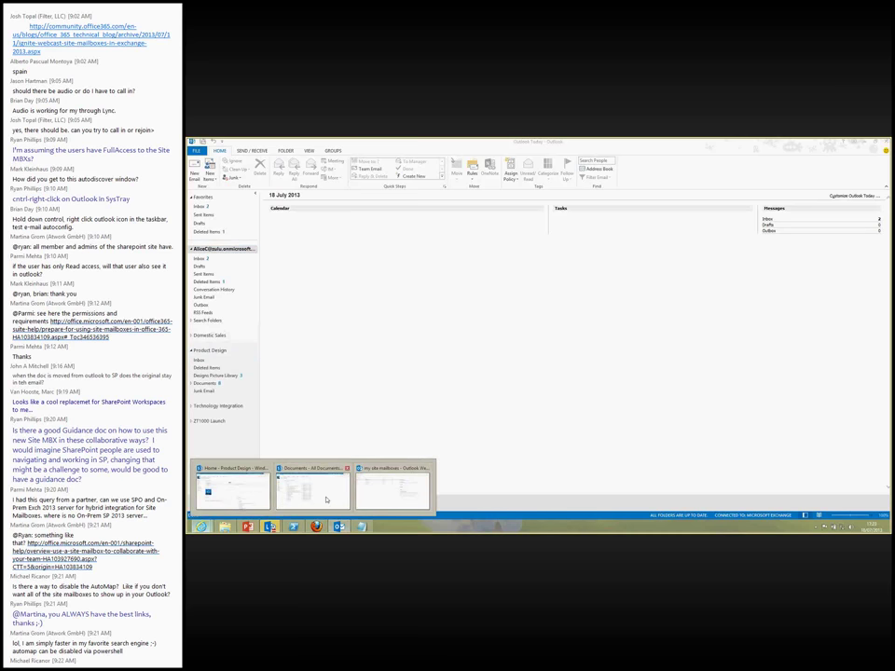
mouse_move(327, 501)
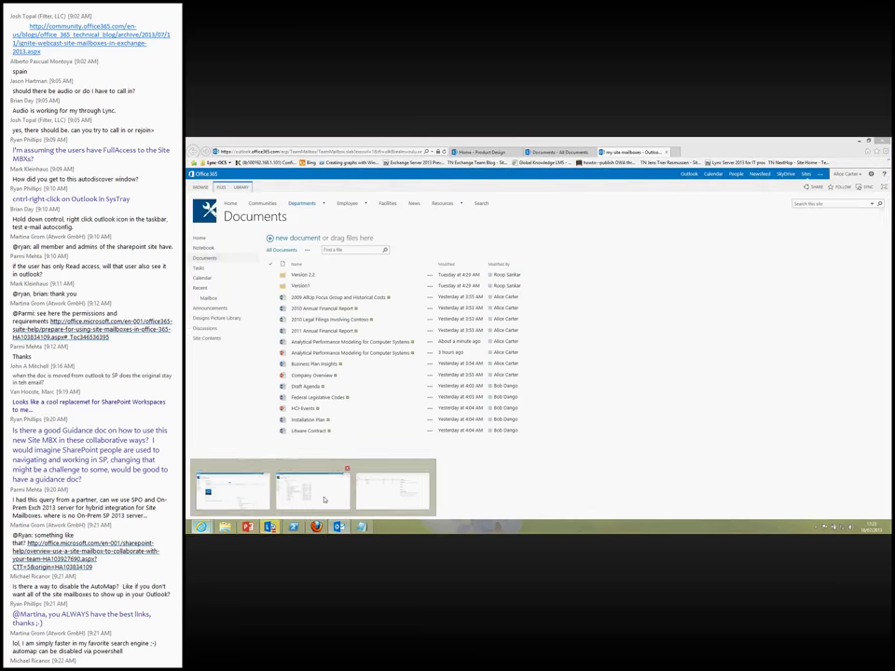
click(326, 501)
Switch from Outlook to Firefox and view the Domestic Sales site's contents and its Documents library
key(alt+Tab)
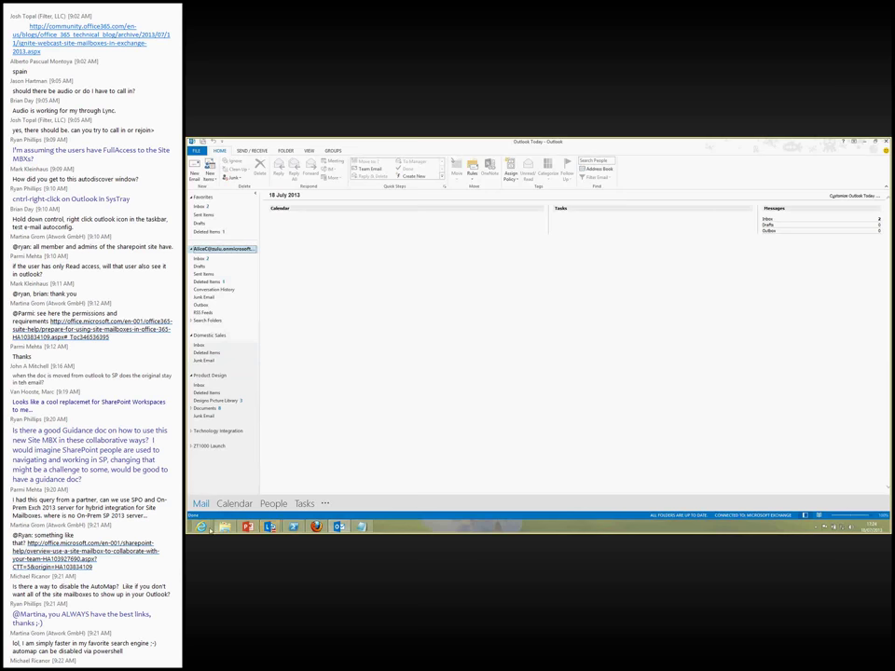
mouse_move(206, 529)
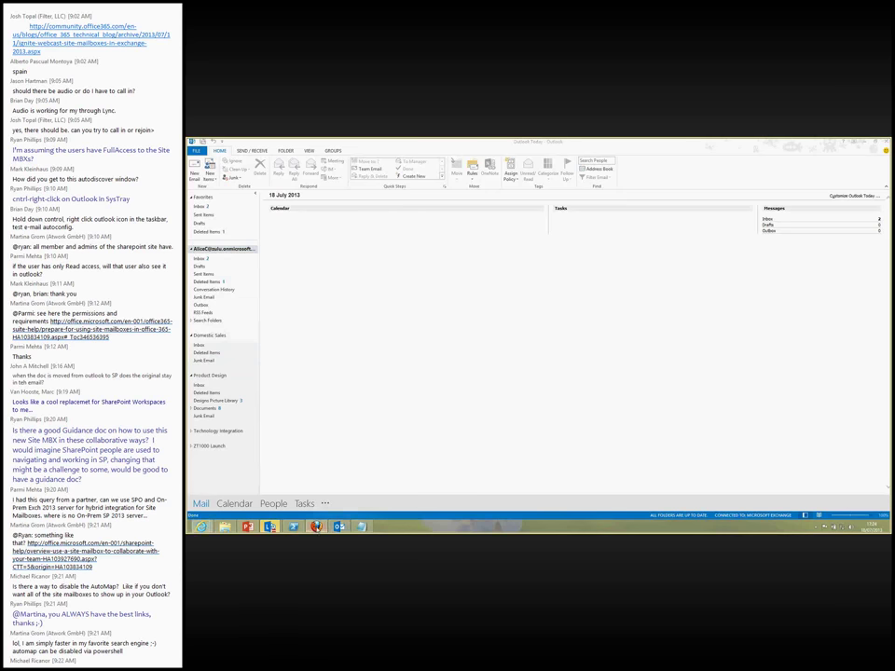
click(316, 527)
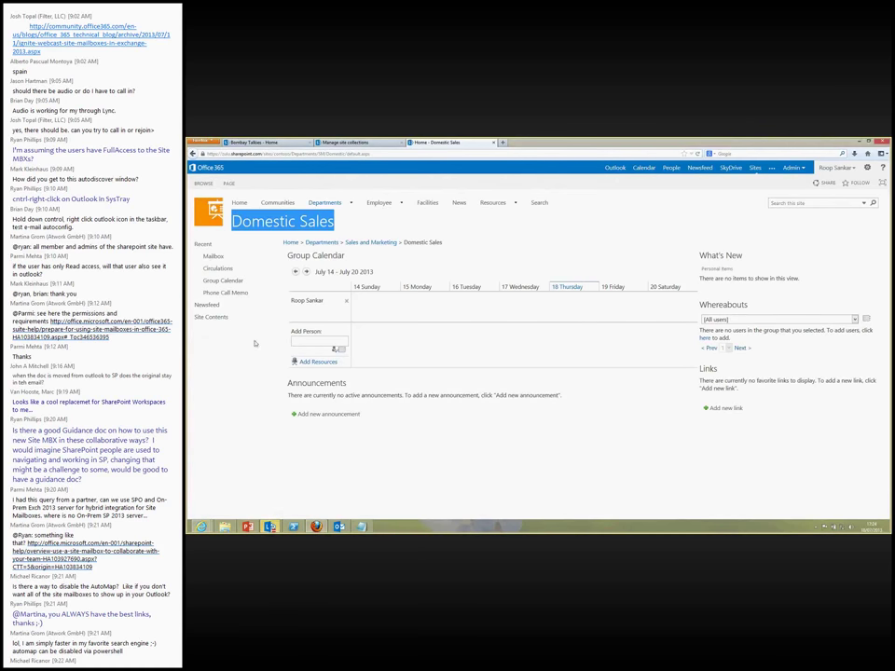
click(222, 319)
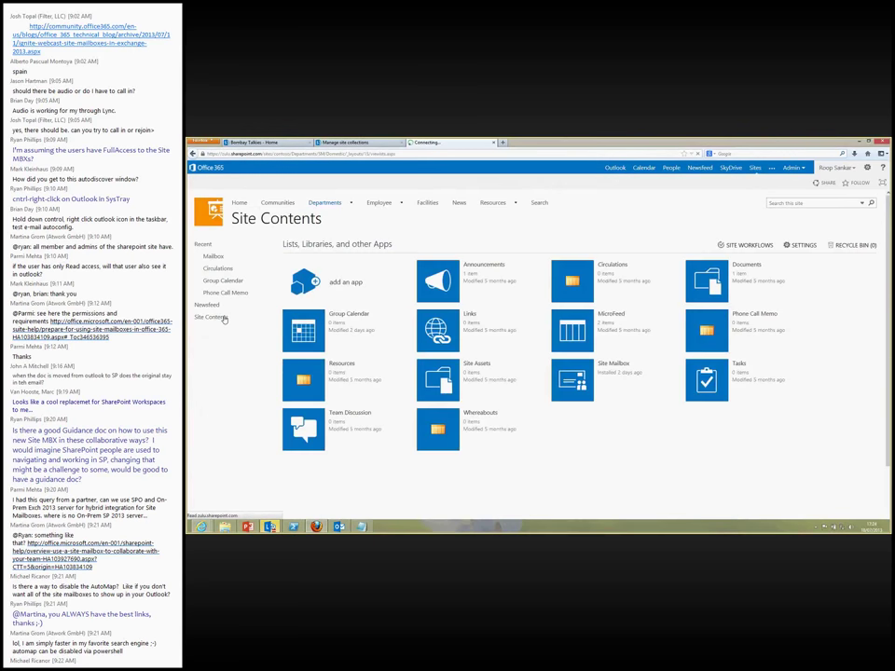
click(712, 283)
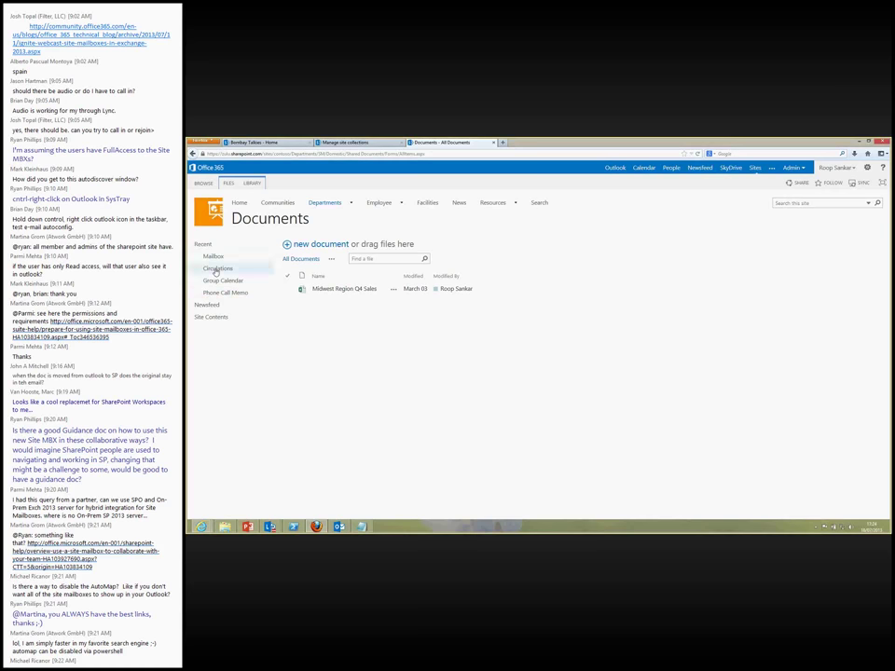
Switch to Outlook and add the Version1 folder under Product Design Documents to Favorites
click(341, 528)
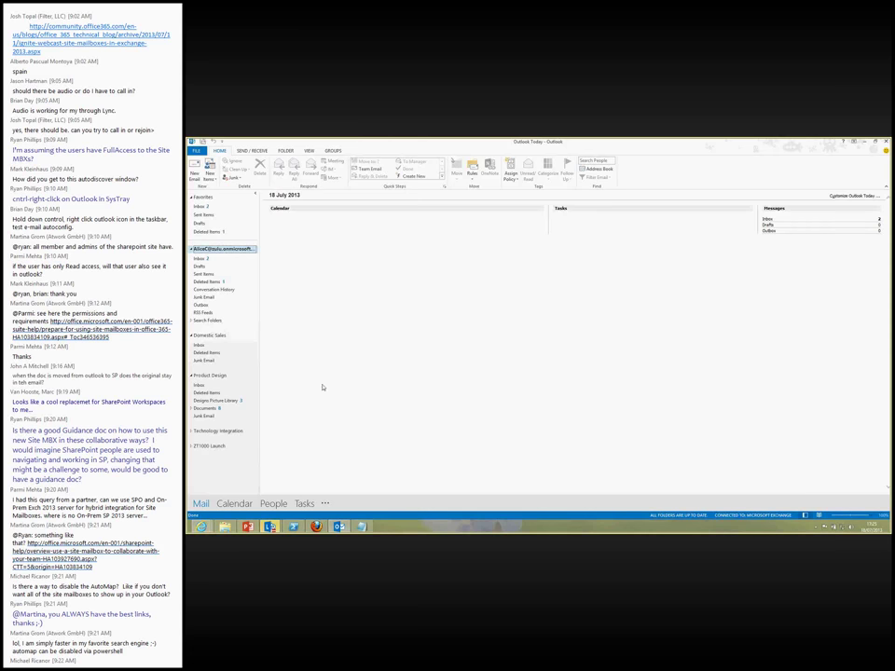
click(190, 408)
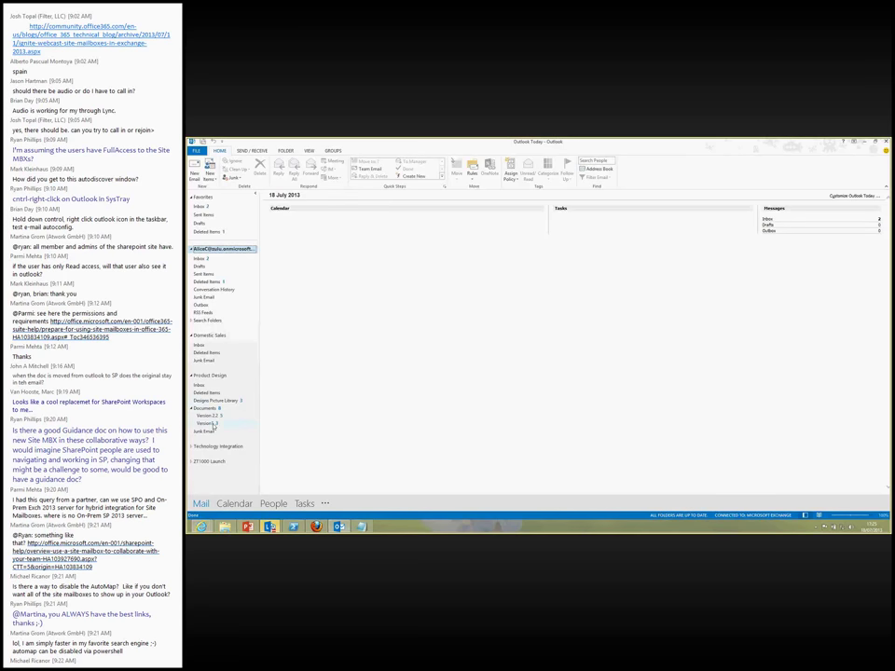
right_click(210, 427)
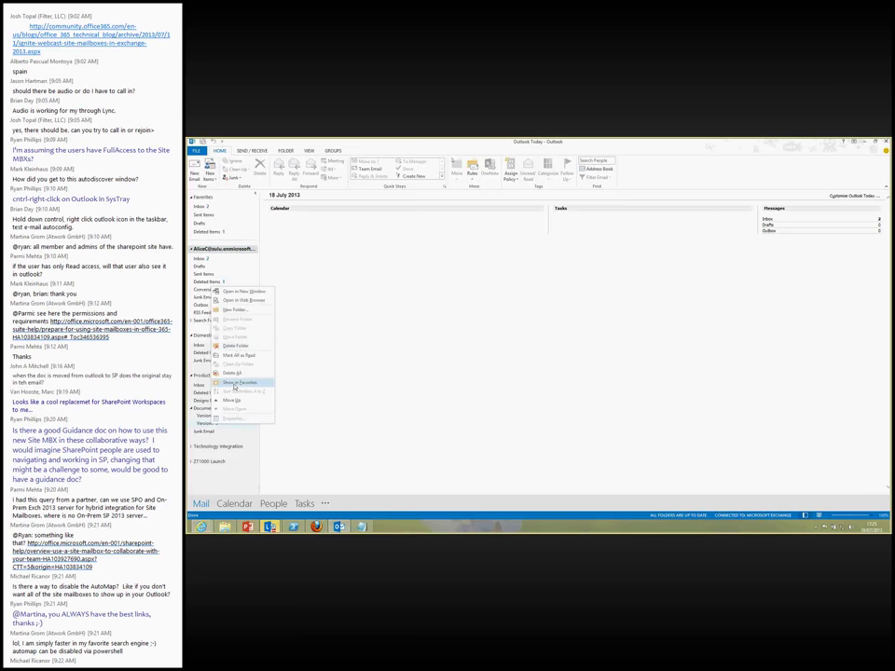
click(234, 383)
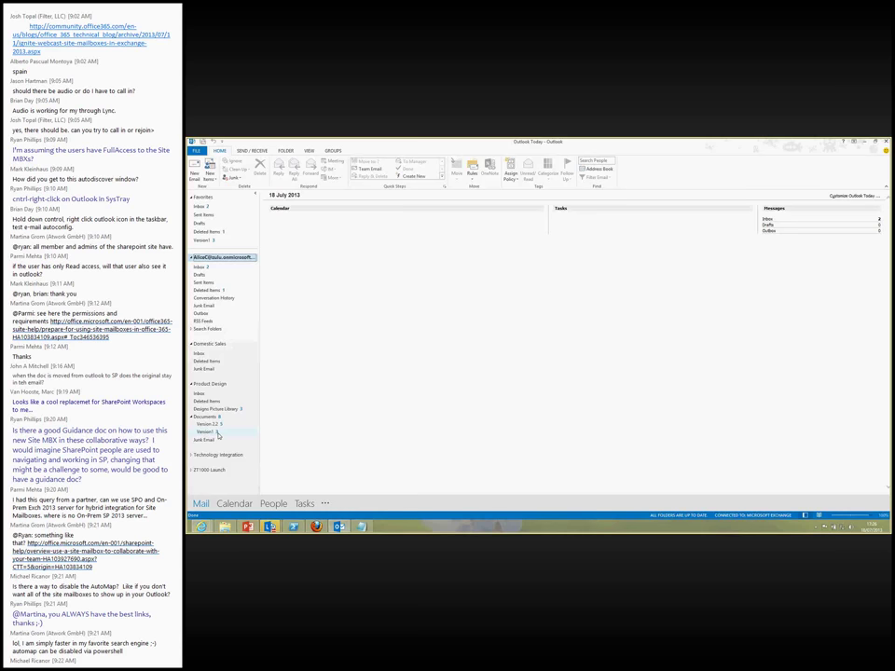
Mark all documents in the Version1 folder as read, and select Draft Agenda.docx
click(206, 432)
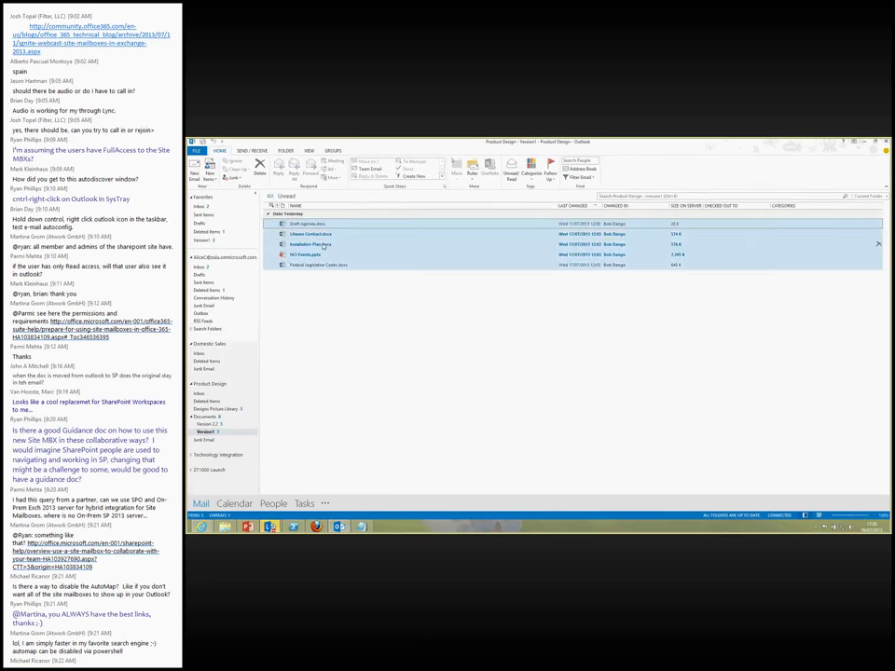
right_click(323, 245)
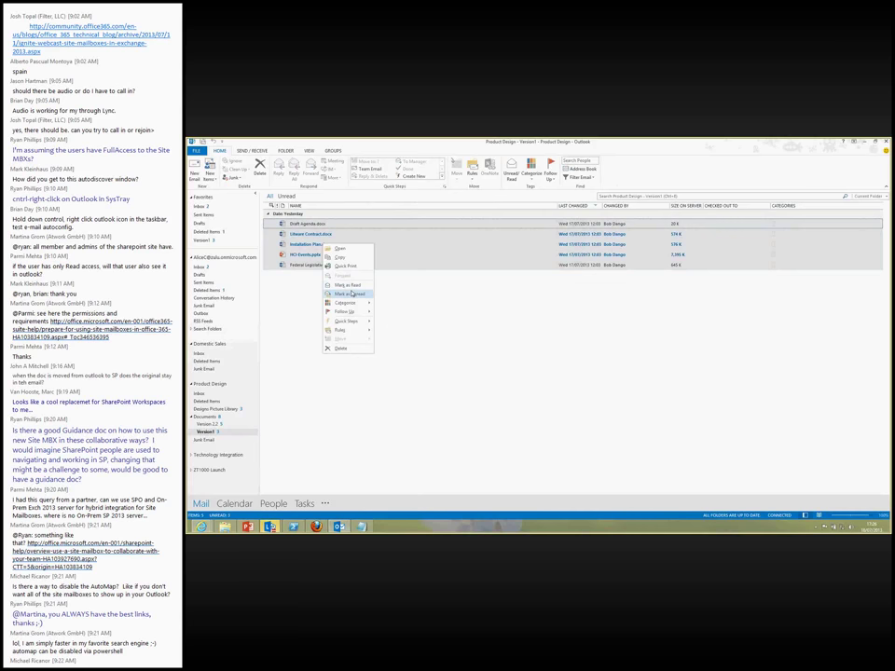
click(358, 286)
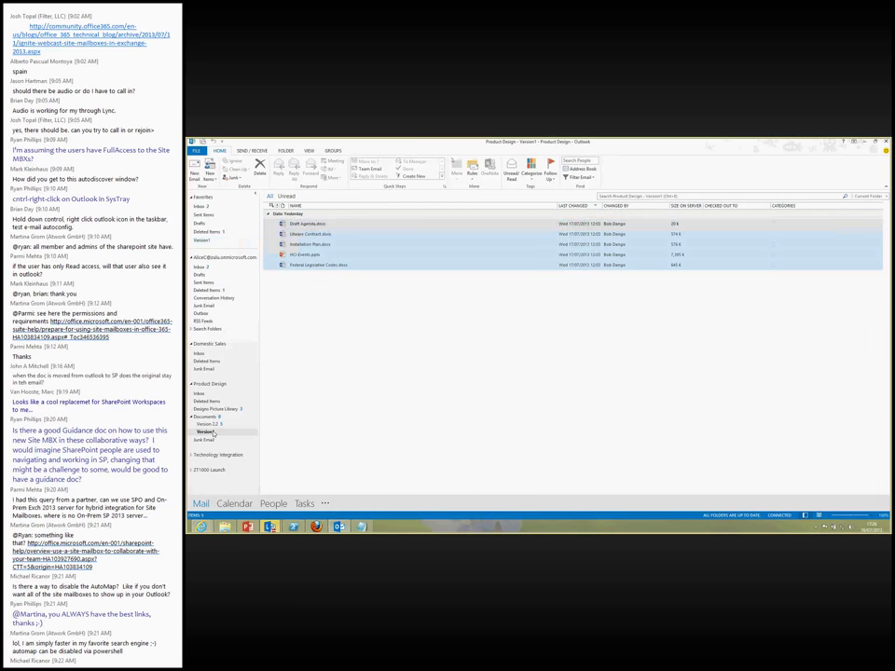
click(306, 225)
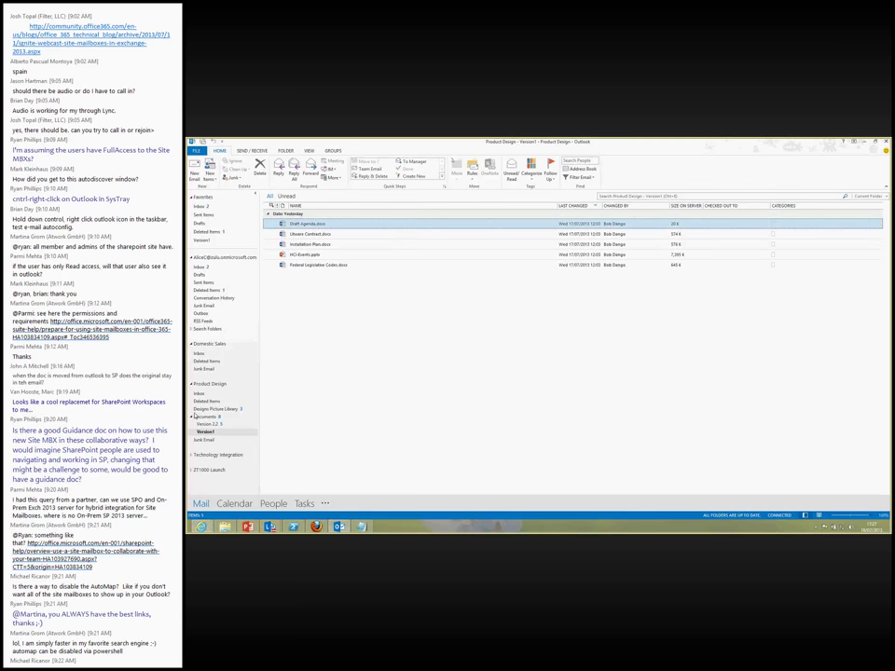
Collapse the Product Design mailbox and expand it again to show its folder list
key(Left)
key(Left)
click(191, 384)
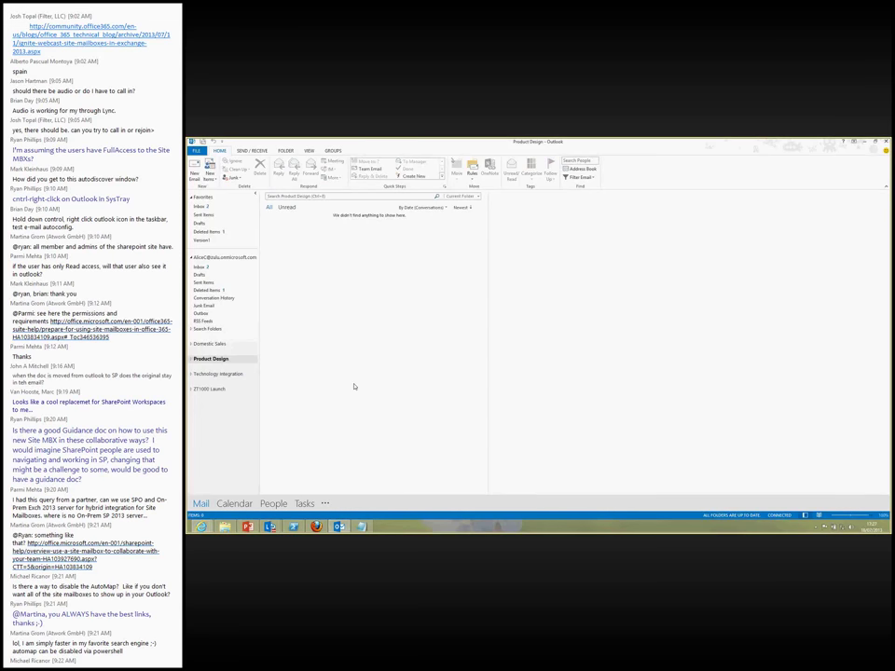
click(192, 359)
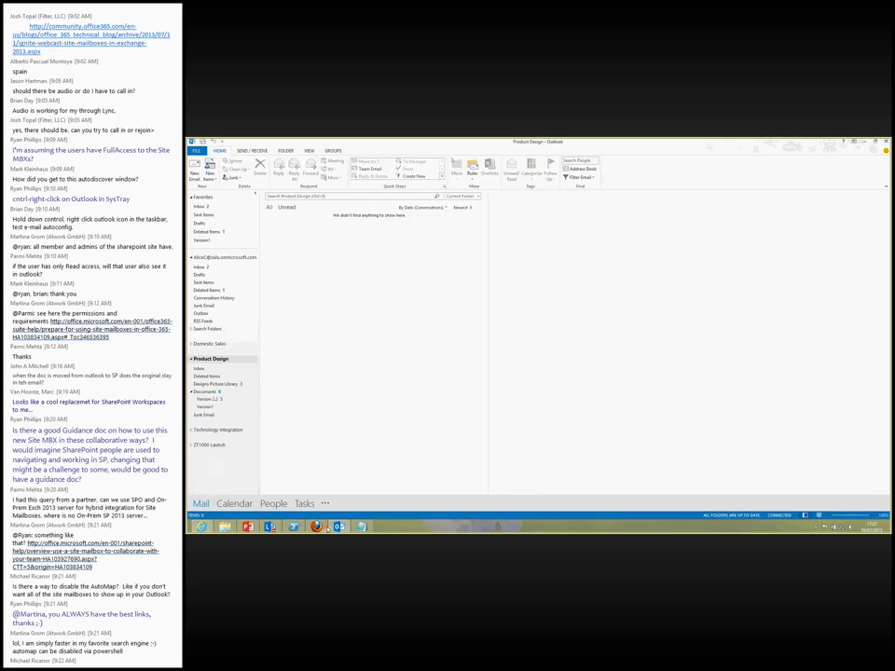
Switch to the Lync meeting window and present the Secondary Monitor to the participants
mouse_move(275, 528)
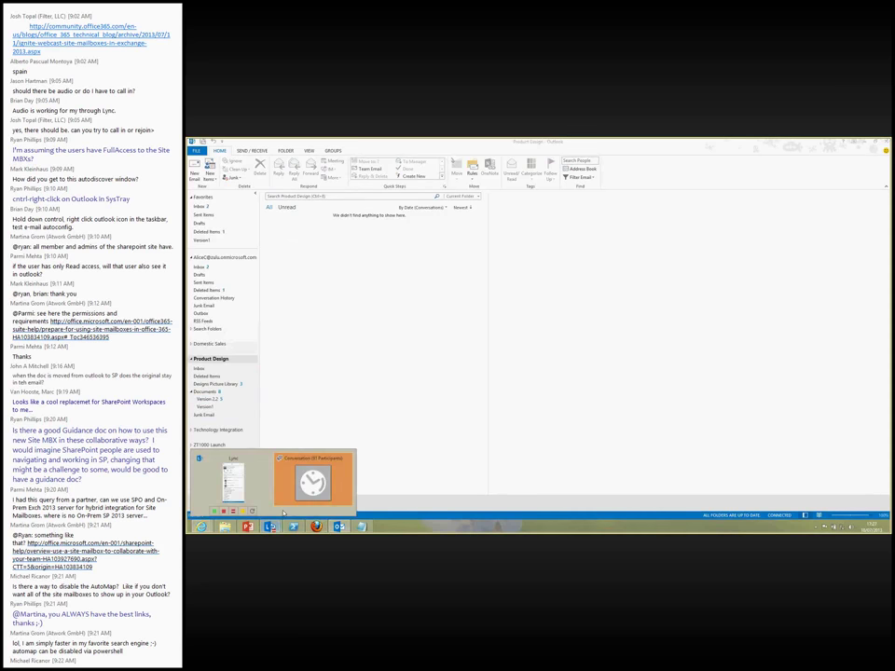
click(285, 507)
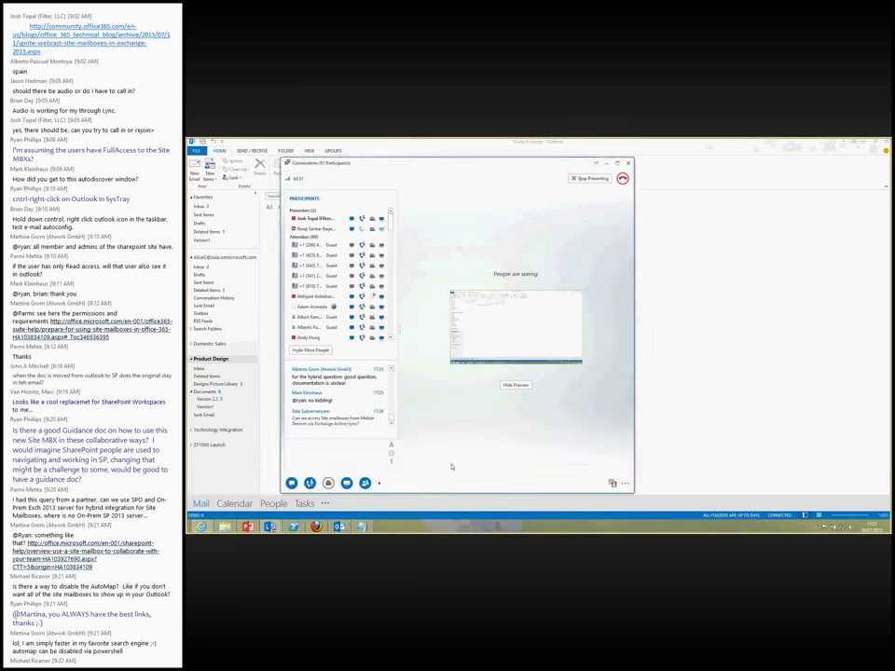
mouse_move(346, 483)
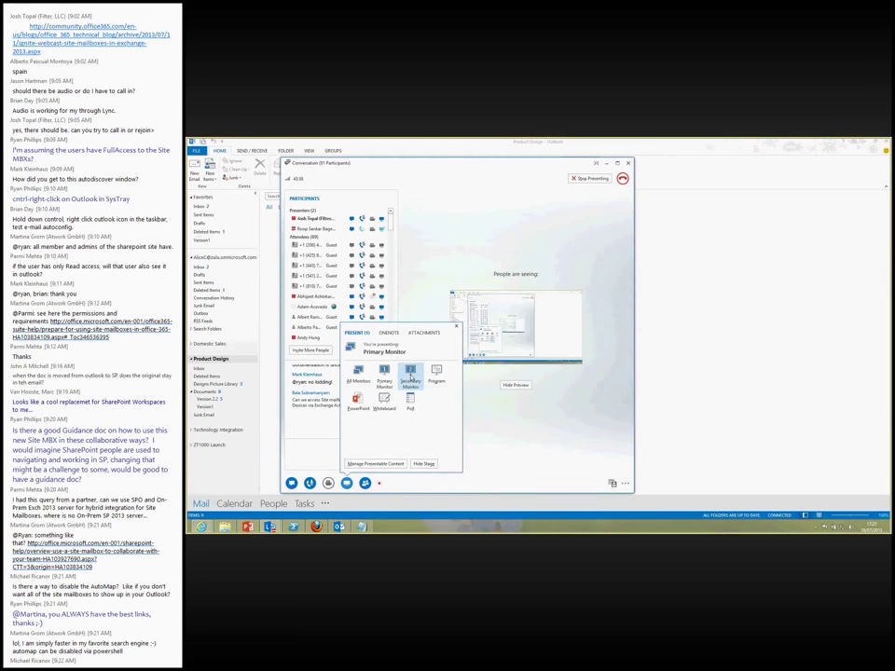
click(410, 377)
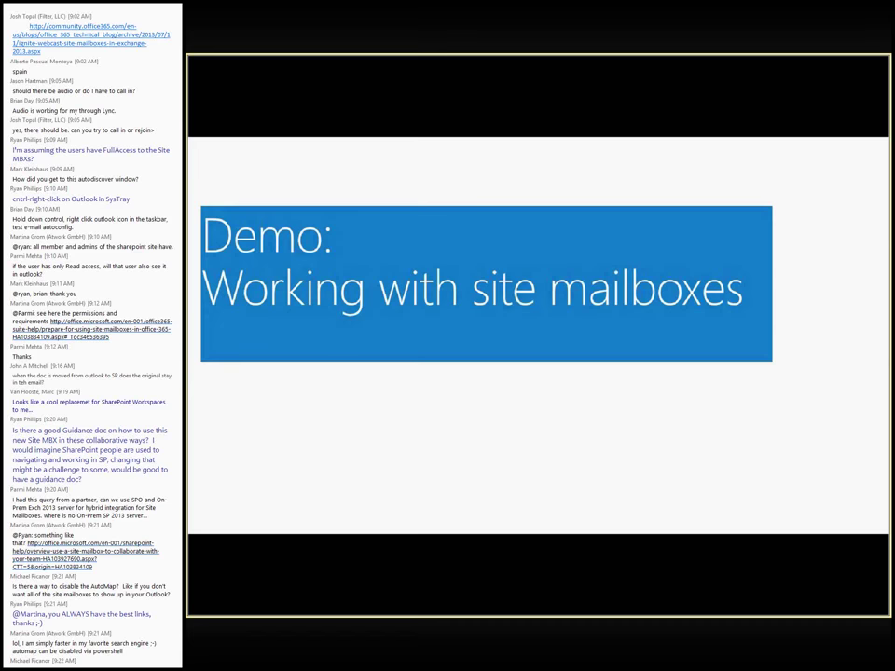
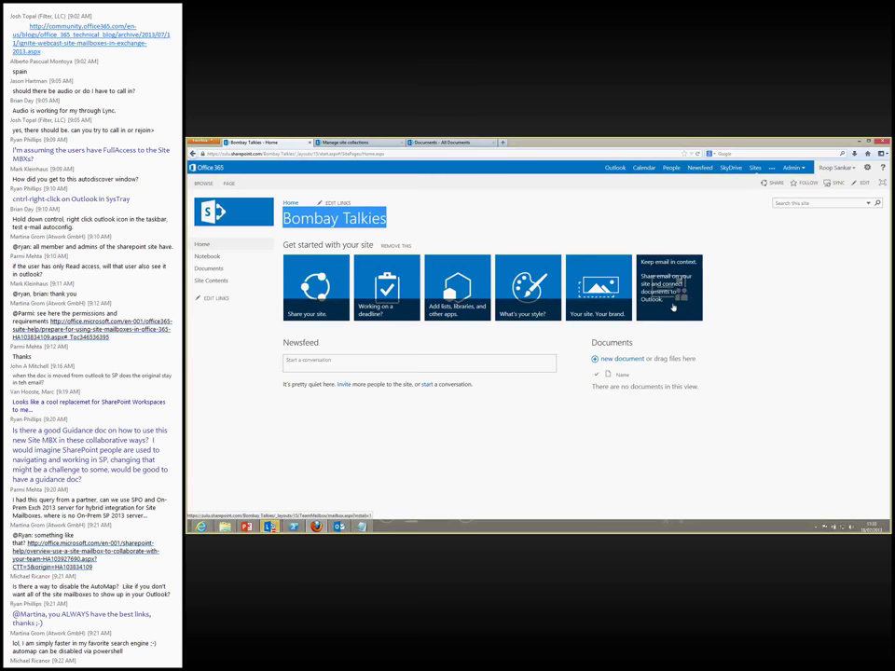
Add the Site Mailbox app to the Bombay Talkies site, create its site mailbox, and go back to the SharePoint site
click(673, 308)
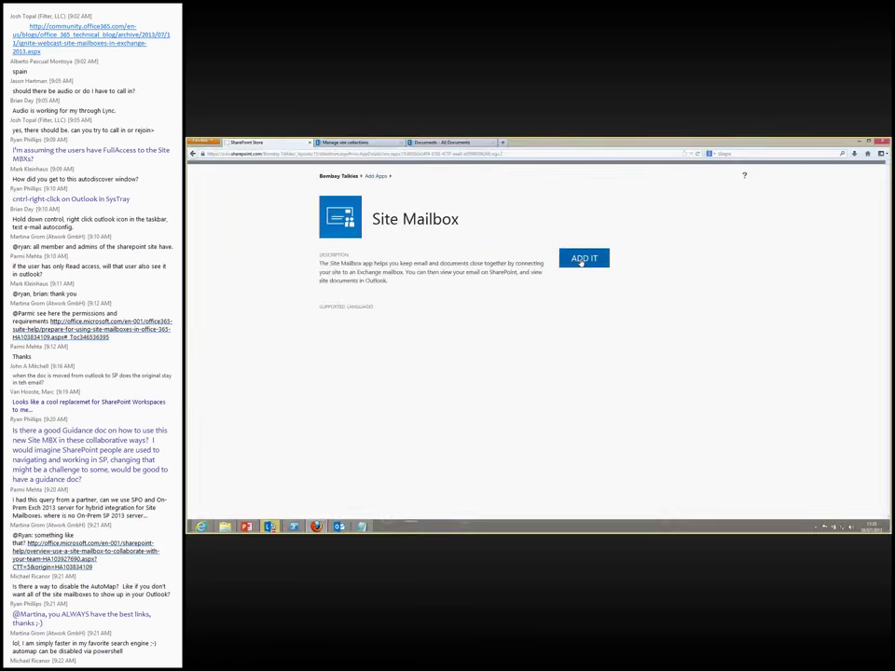
click(580, 260)
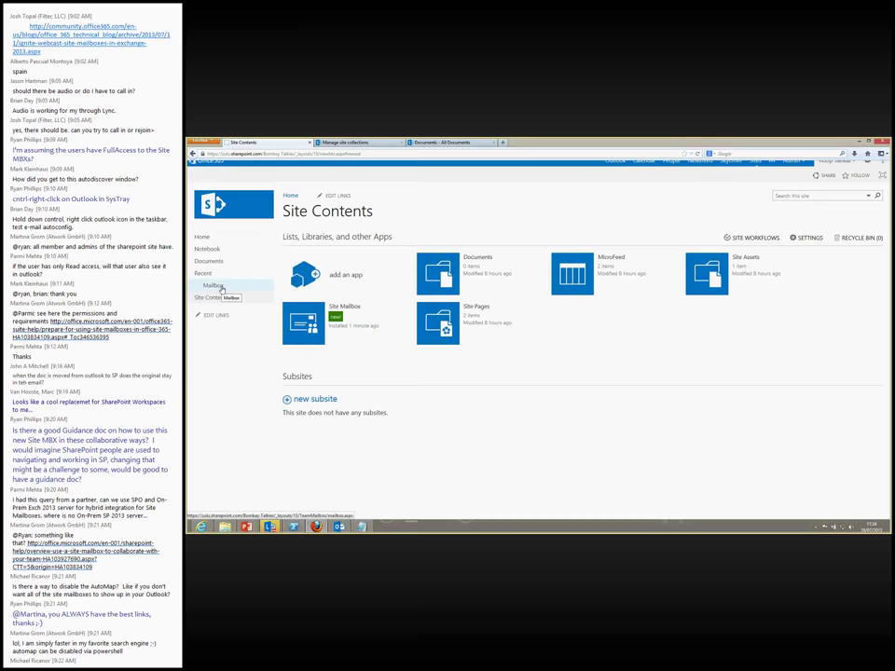
click(221, 288)
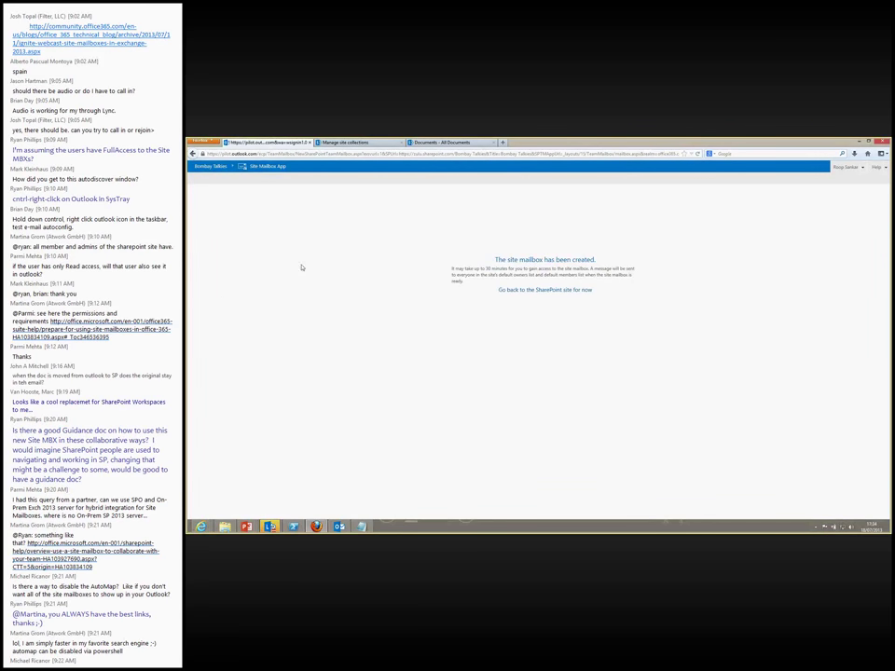
drag(497, 260, 589, 260)
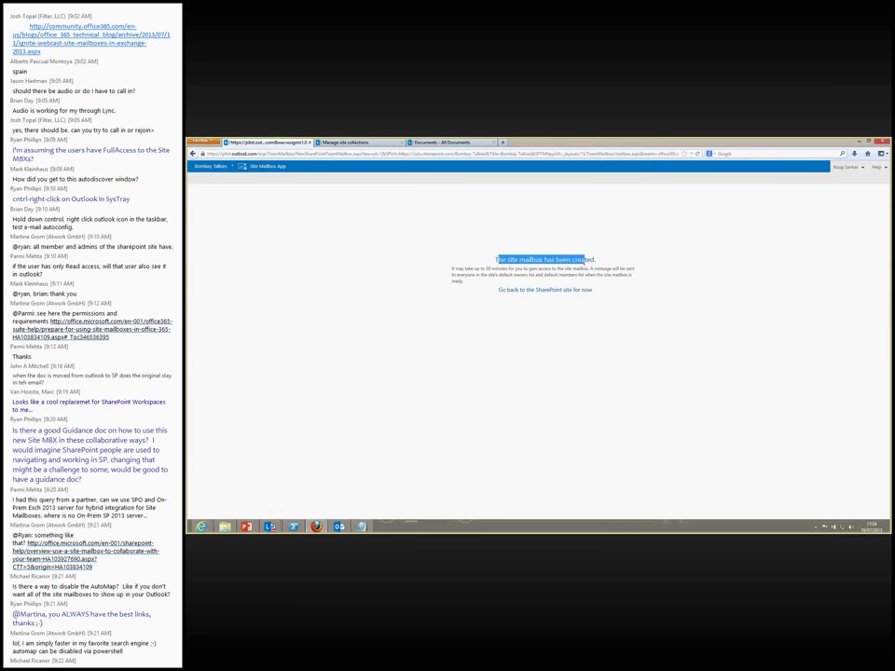
click(542, 291)
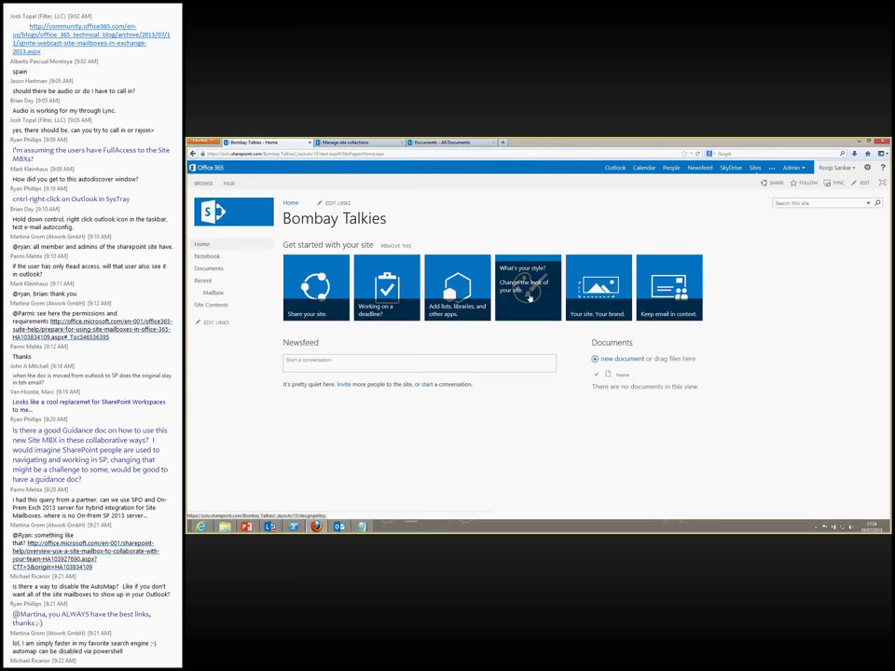
Open the Bombay Talkies site mailbox and set its time zone to (UTC) Dublin, Edinburgh, Lisbon, London
click(211, 292)
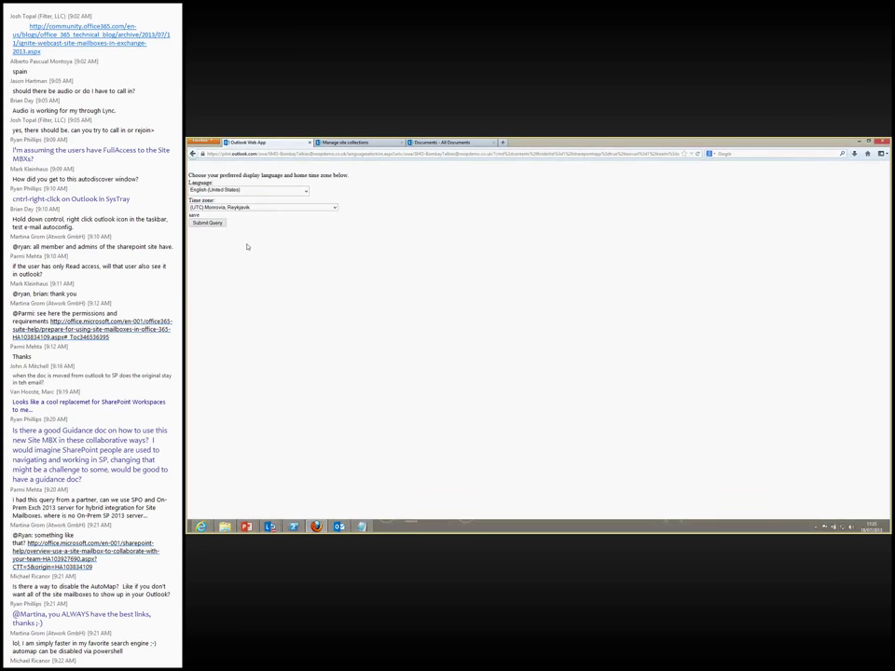
click(242, 208)
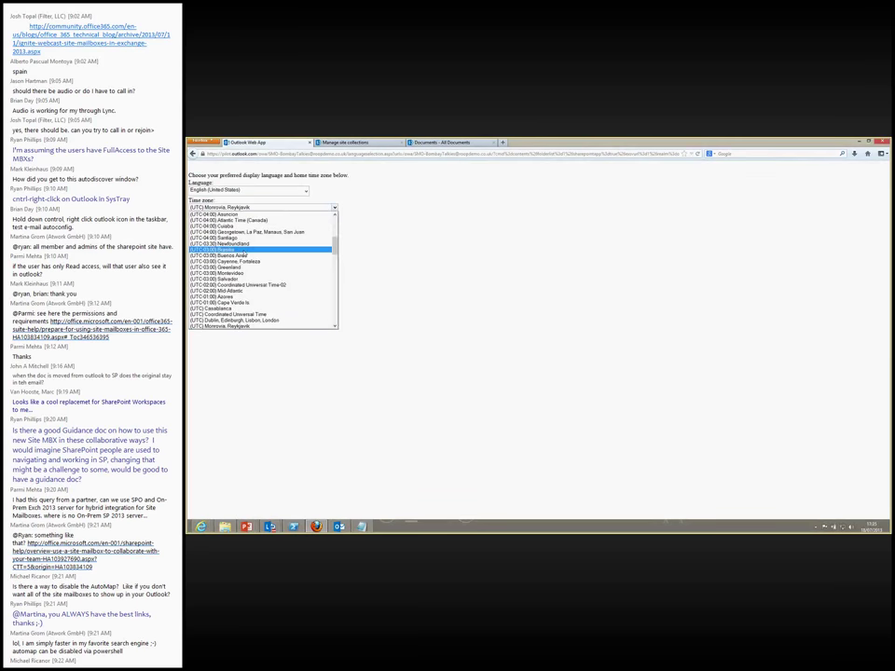
click(235, 320)
click(208, 223)
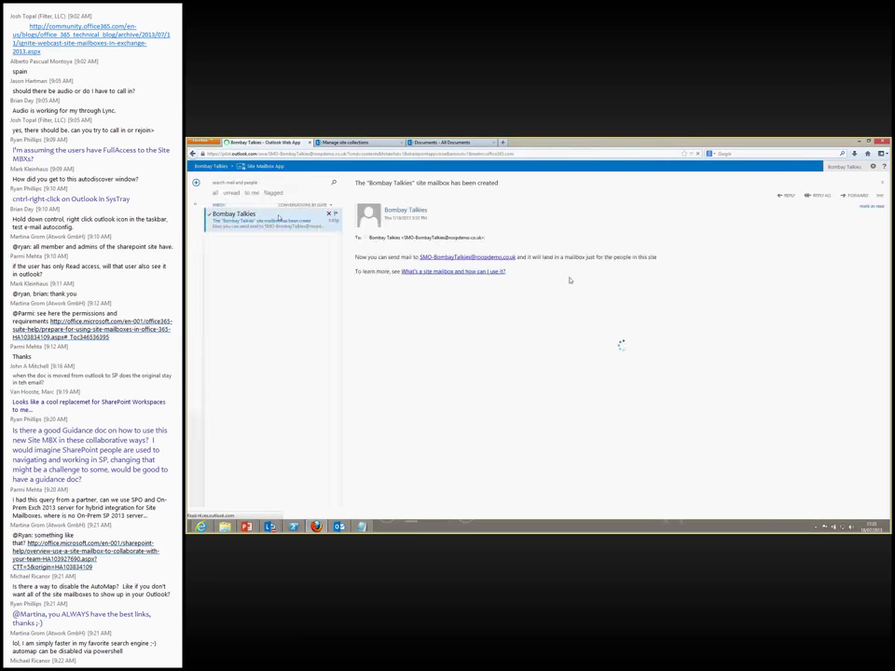
Expand the site mailbox's folder list and examine the mailbox address in the welcome message
click(194, 206)
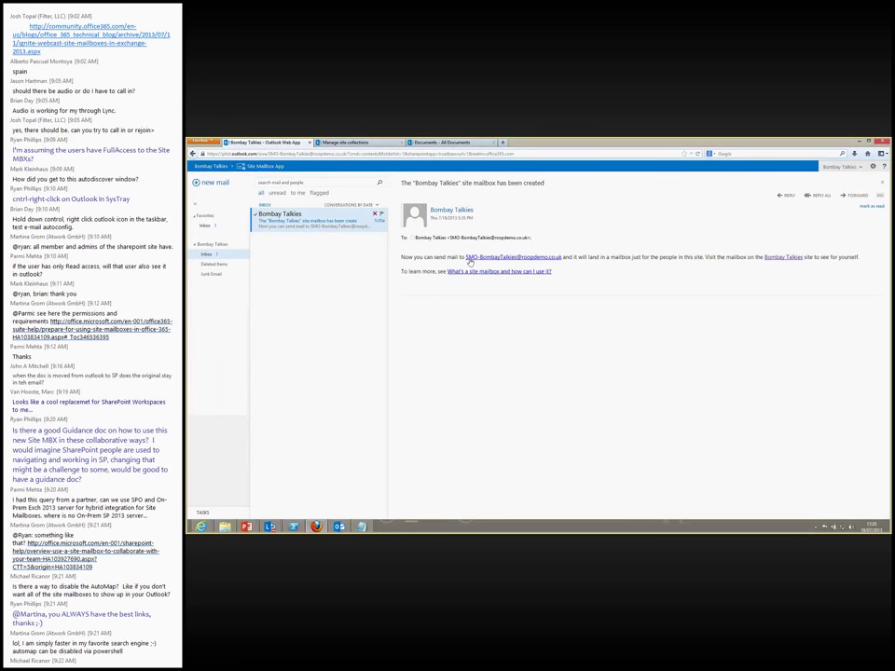
drag(465, 256, 562, 258)
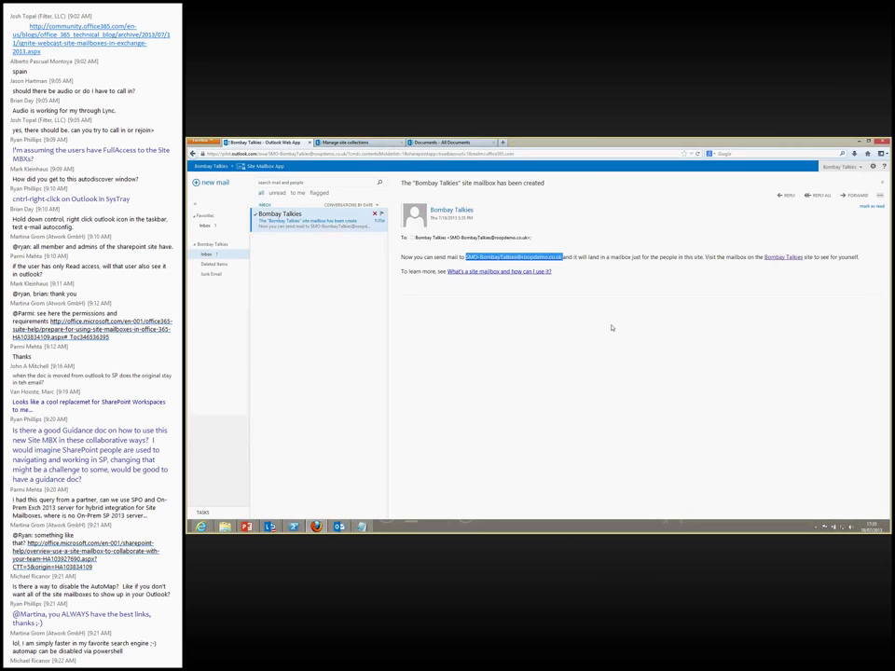
click(543, 324)
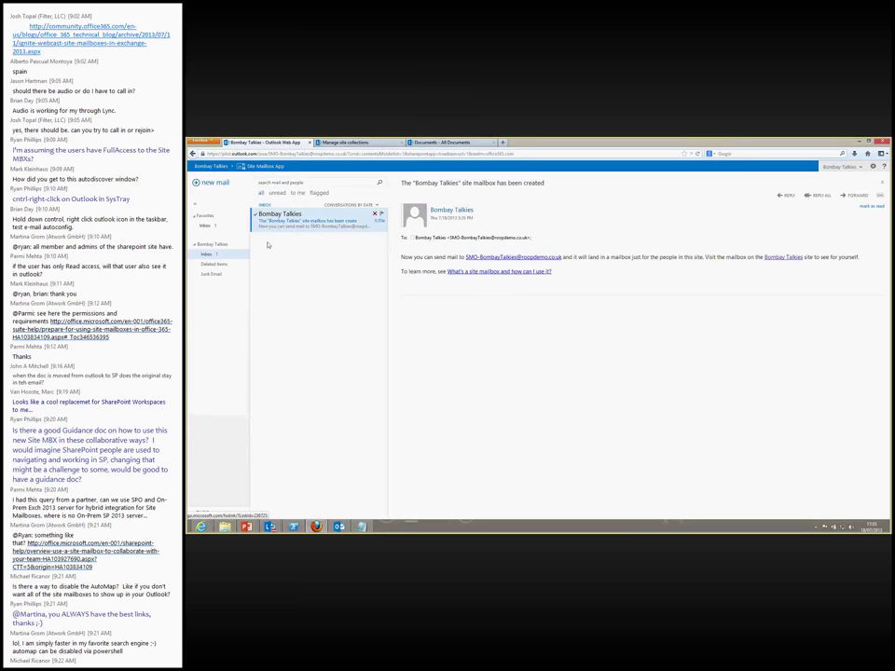
View the Bombay Talkies Documents library, reopen the site's mailbox, and return to the site's home page
click(219, 170)
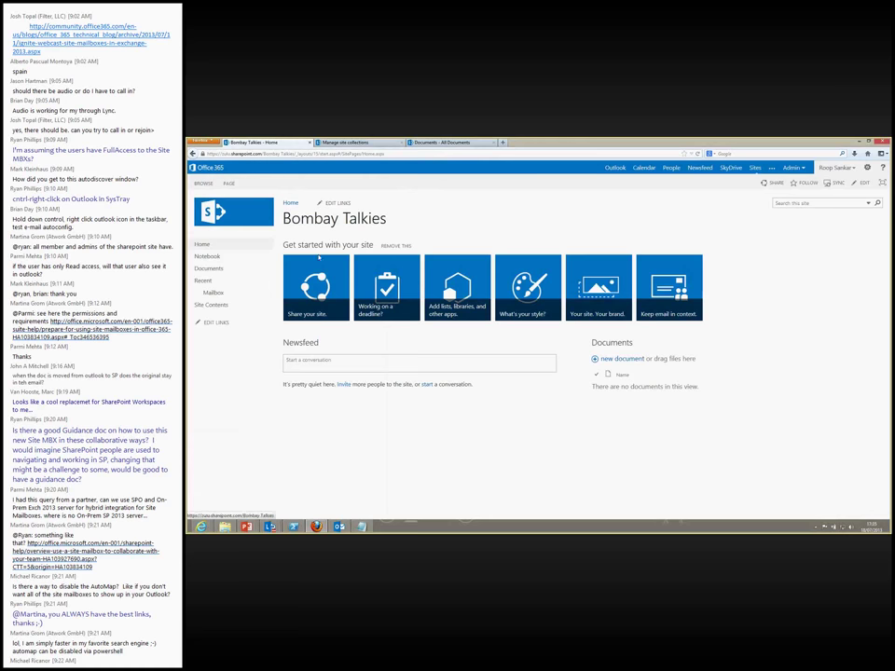
click(222, 270)
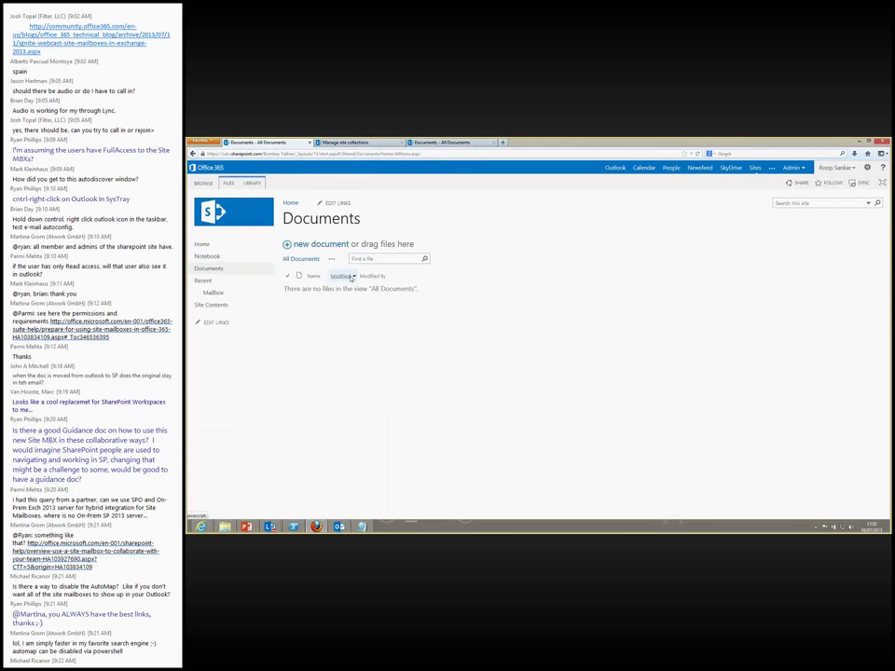
click(220, 296)
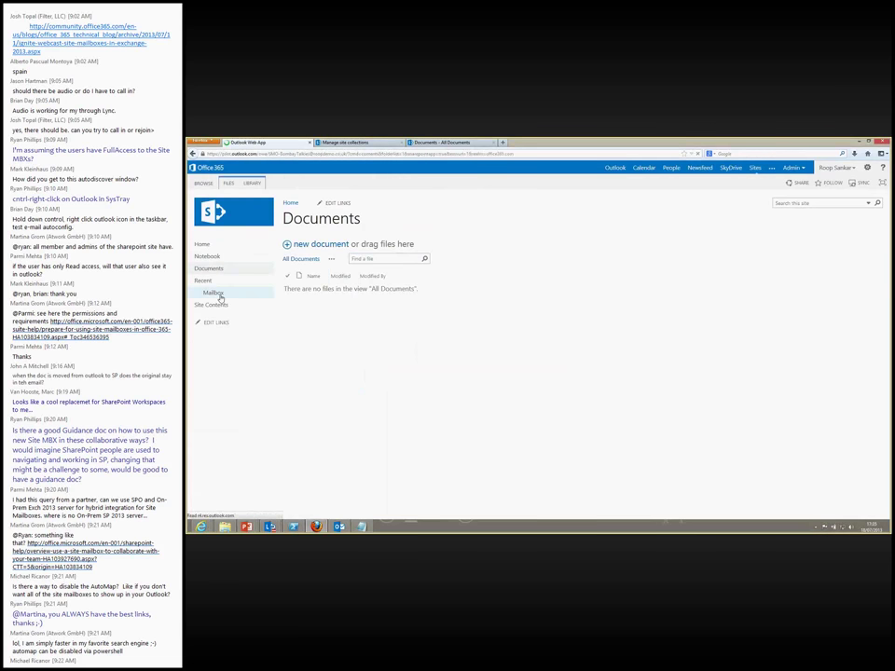
click(211, 167)
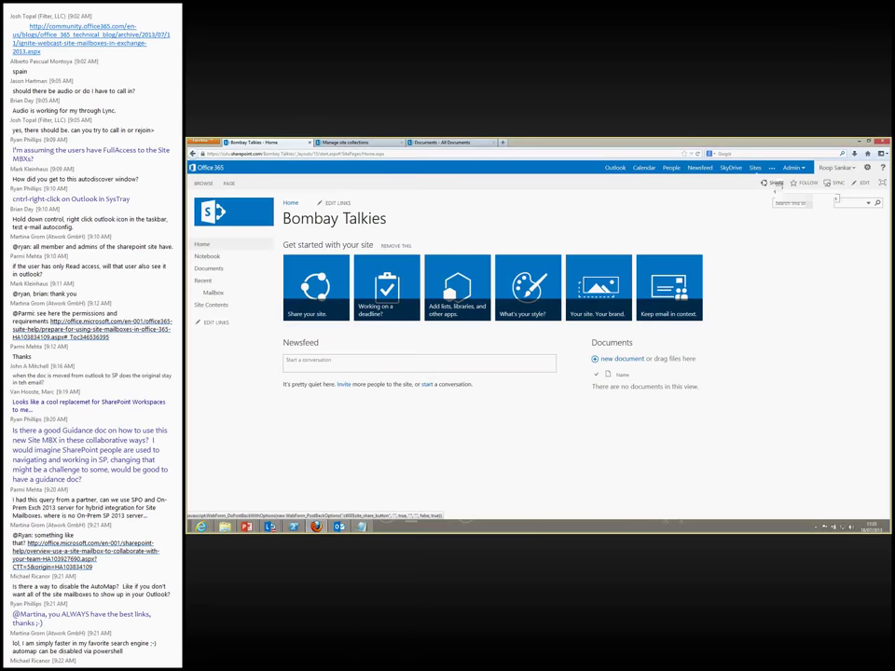
Share the Bombay Talkies site with a colleague through the Bombay Talkies Members [Edit] group, sending an email invitation
click(777, 184)
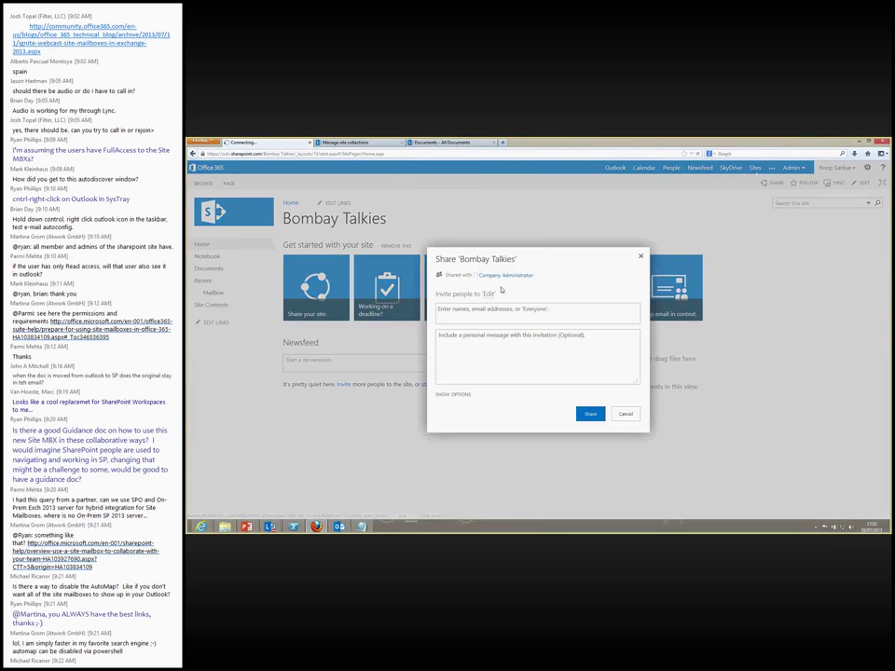
text(Alice)
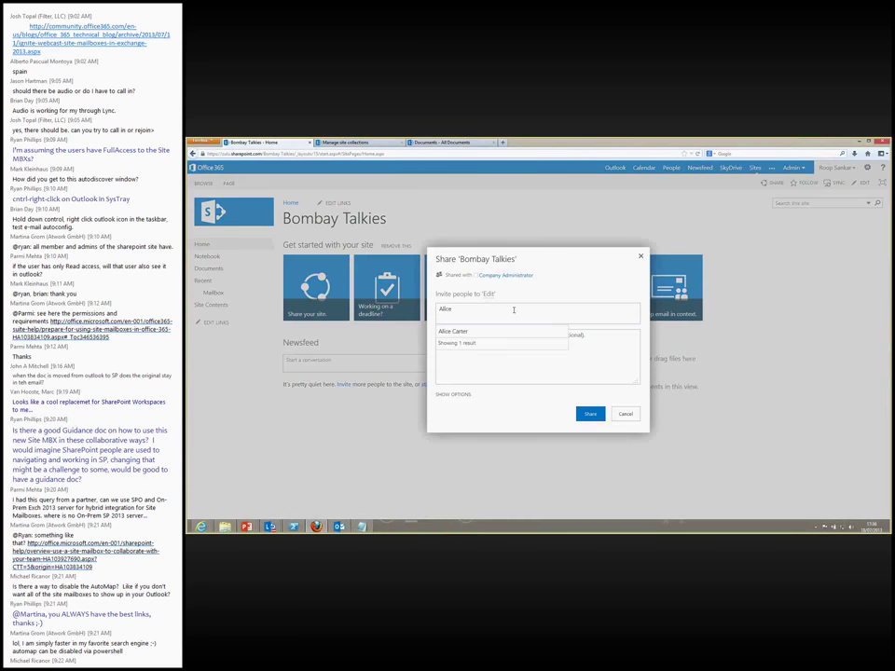
click(474, 333)
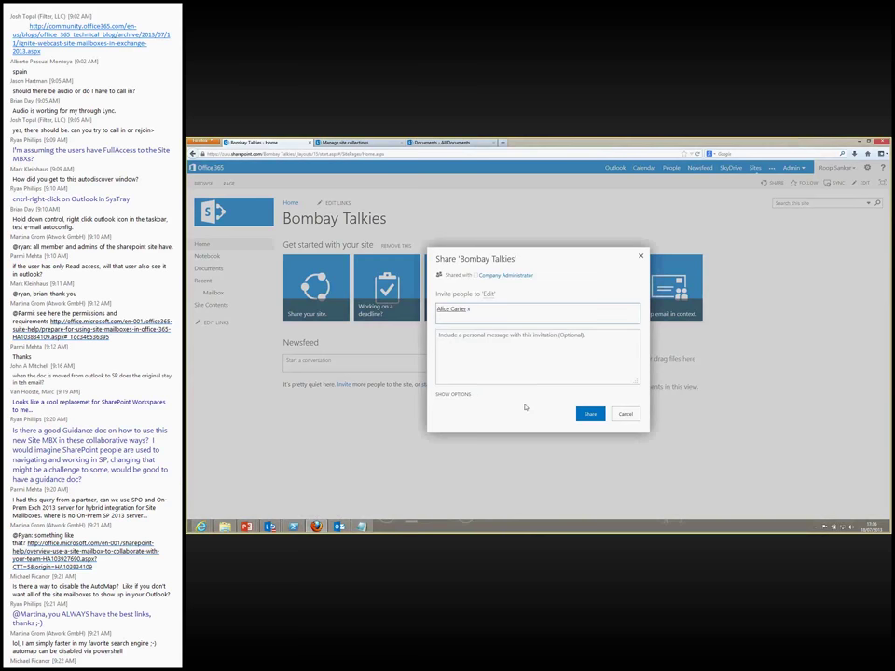
click(457, 396)
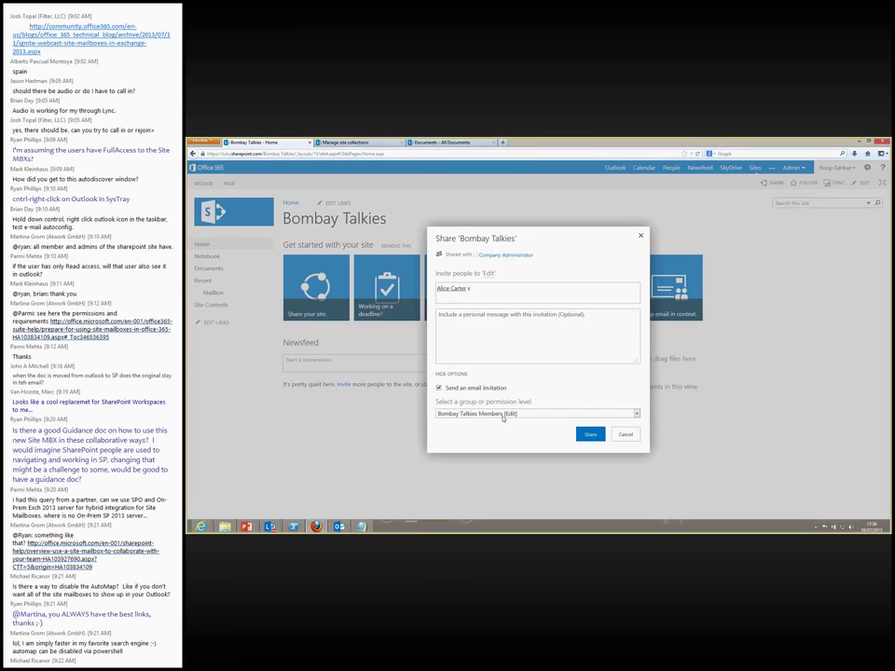
click(591, 435)
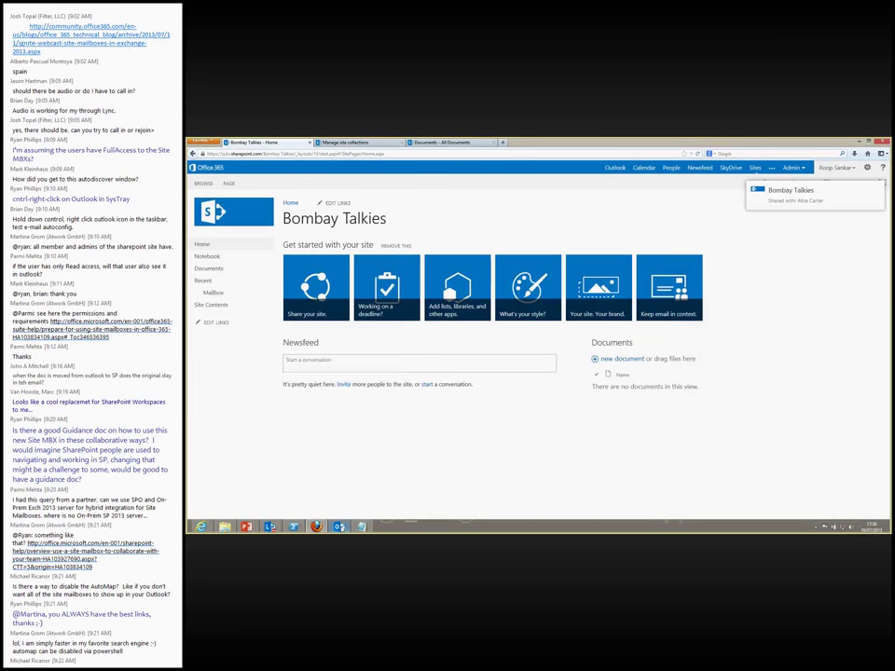
Switch to Outlook and collapse the Product Design mailbox in the folder list
mouse_move(340, 527)
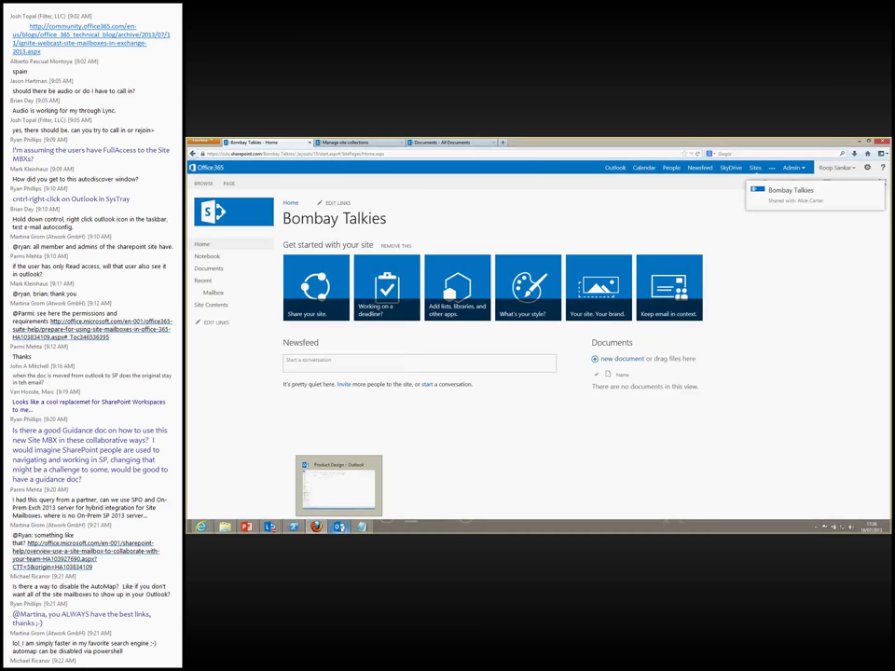
drag(292, 218, 372, 218)
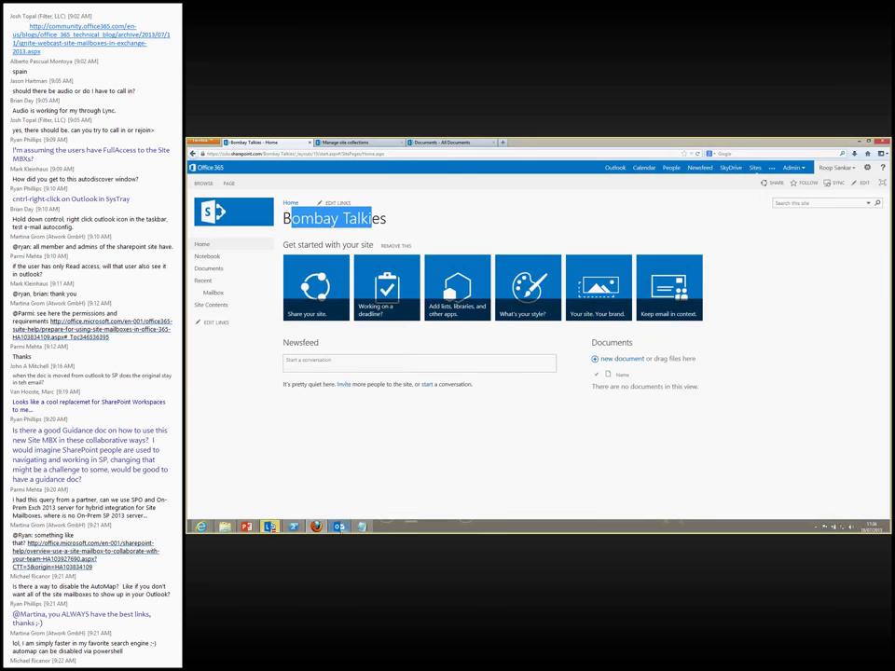
mouse_move(341, 528)
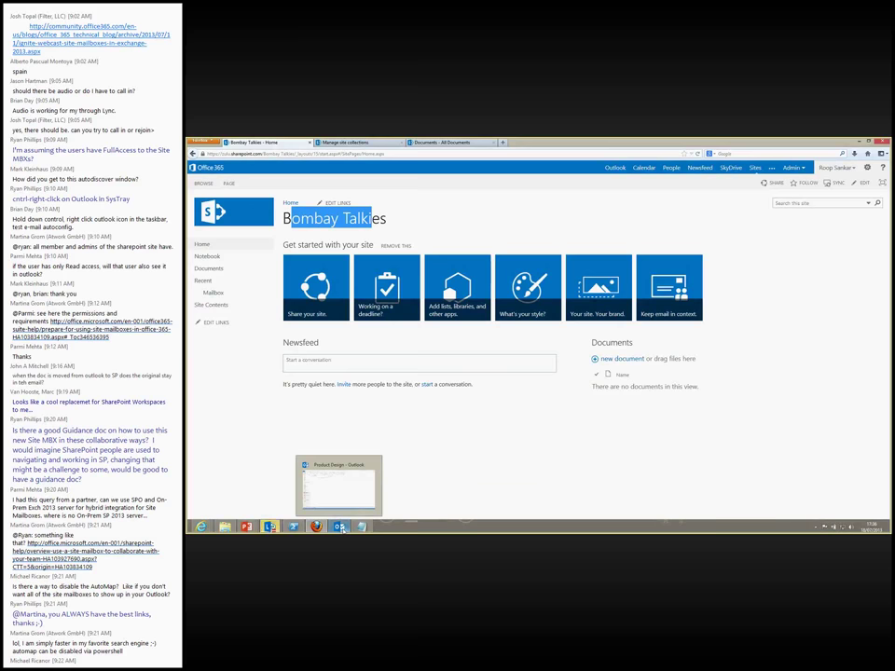
click(306, 487)
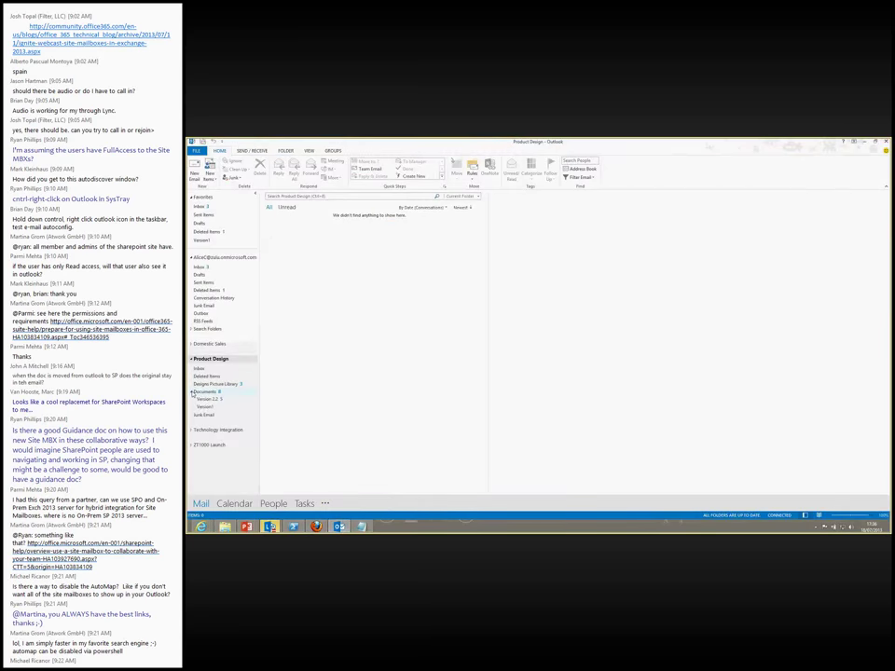
click(192, 392)
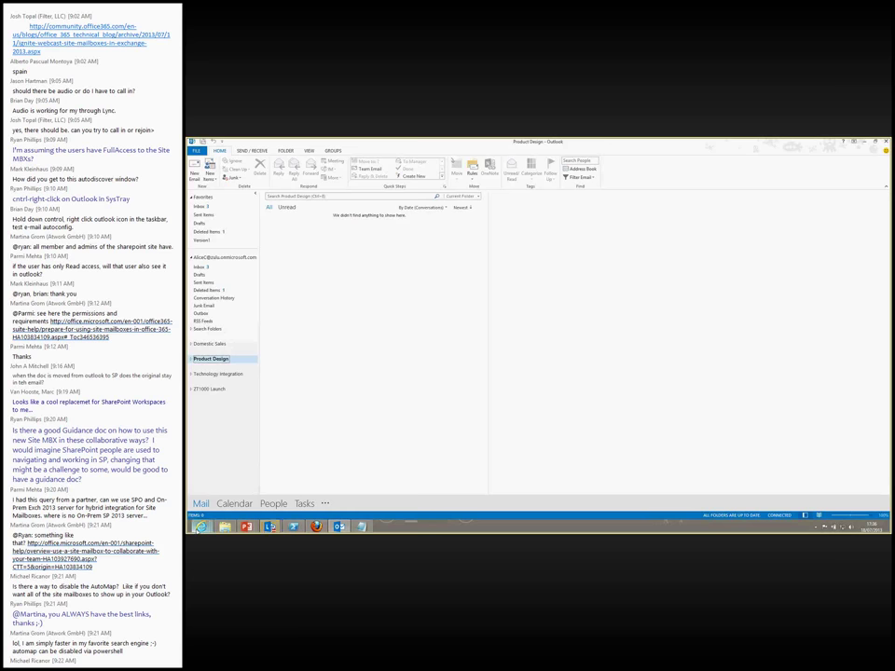
Preview the open Internet Explorer pages, including my site mailboxes and the Documents library
click(200, 528)
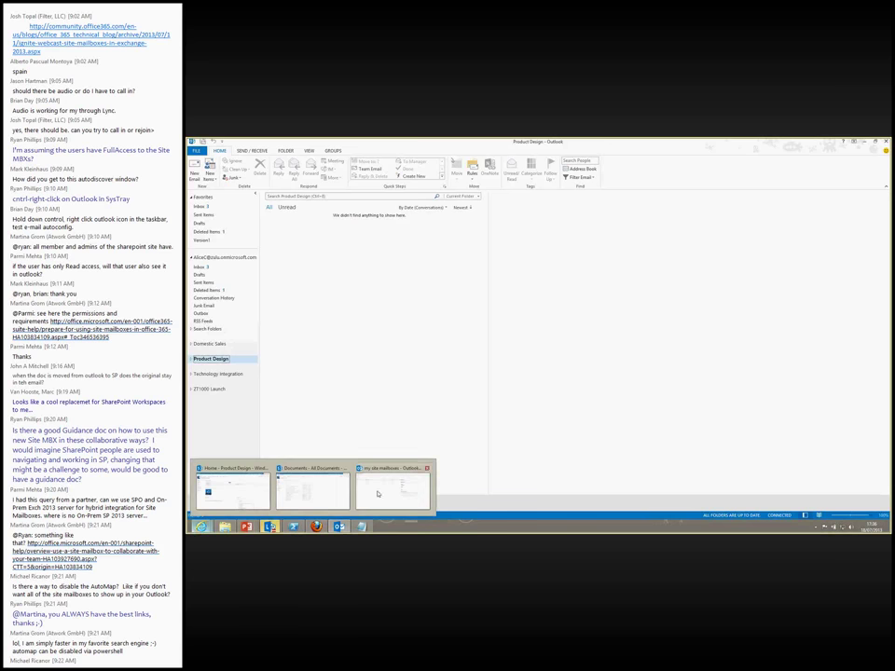
mouse_move(377, 494)
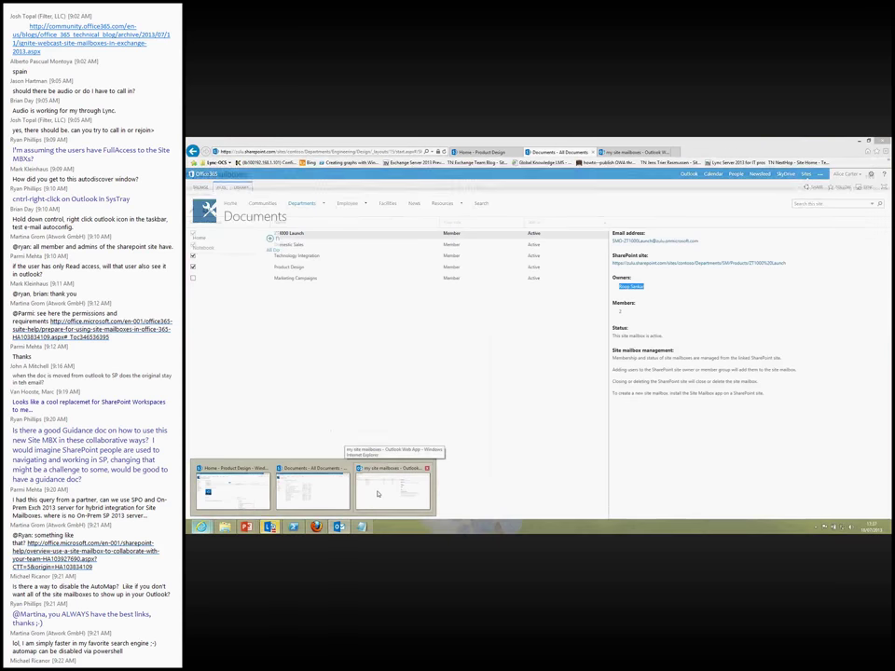
mouse_move(317, 495)
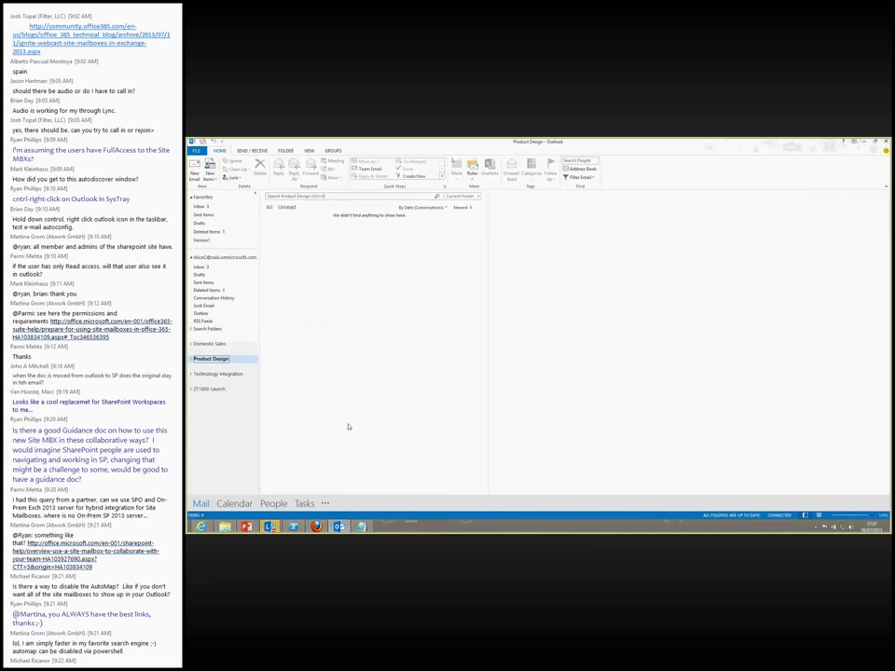
Switch to the Lync meeting window and open its presentation options
mouse_move(270, 527)
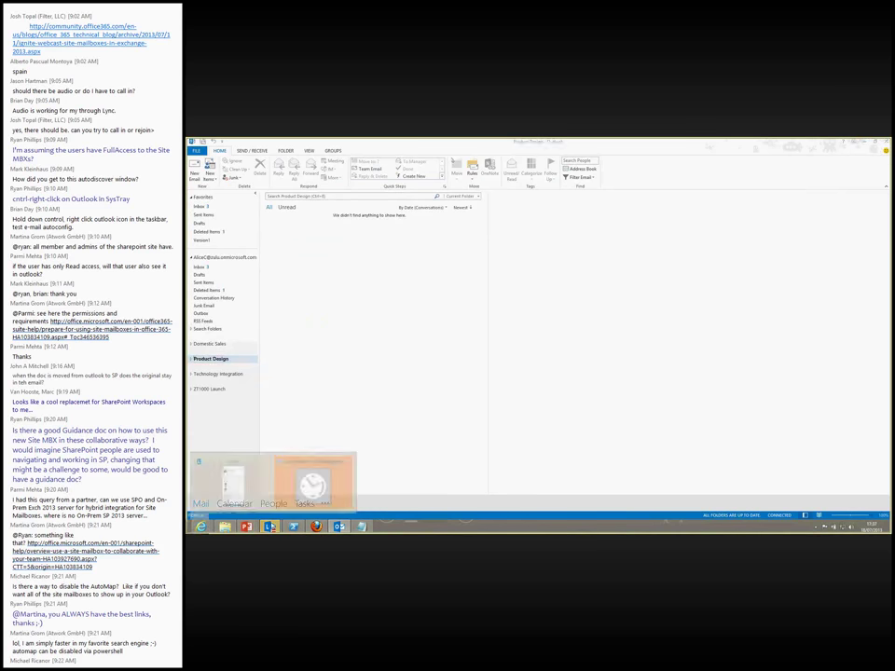
click(301, 506)
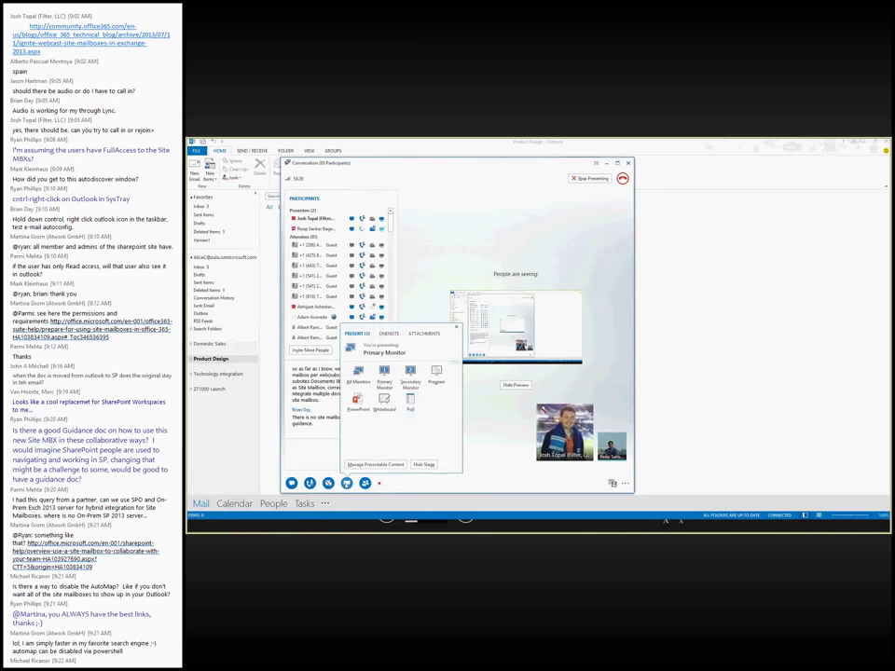
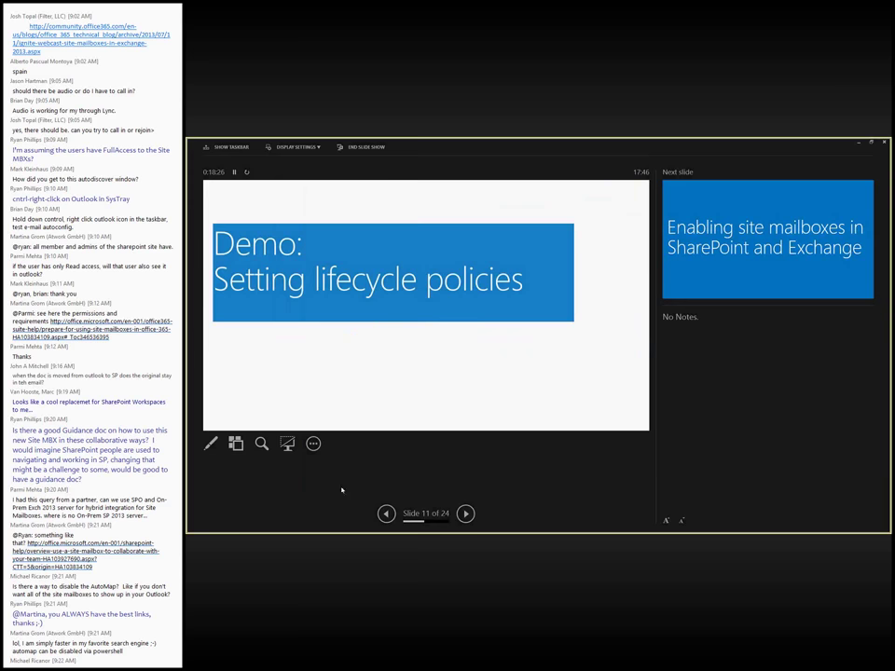
Switch from the slide show to Firefox and open the site collections in the SharePoint admin center
click(232, 147)
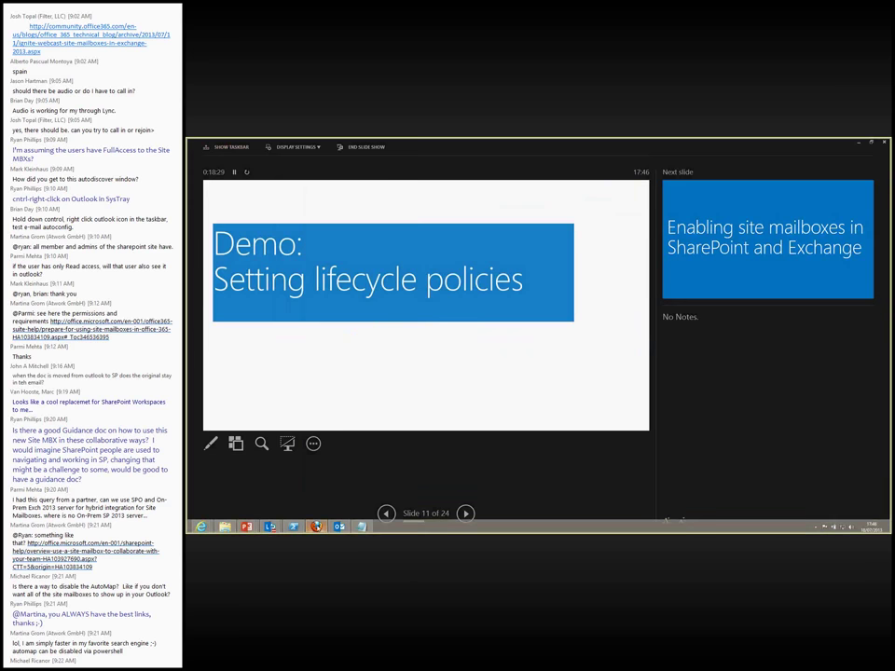
click(316, 527)
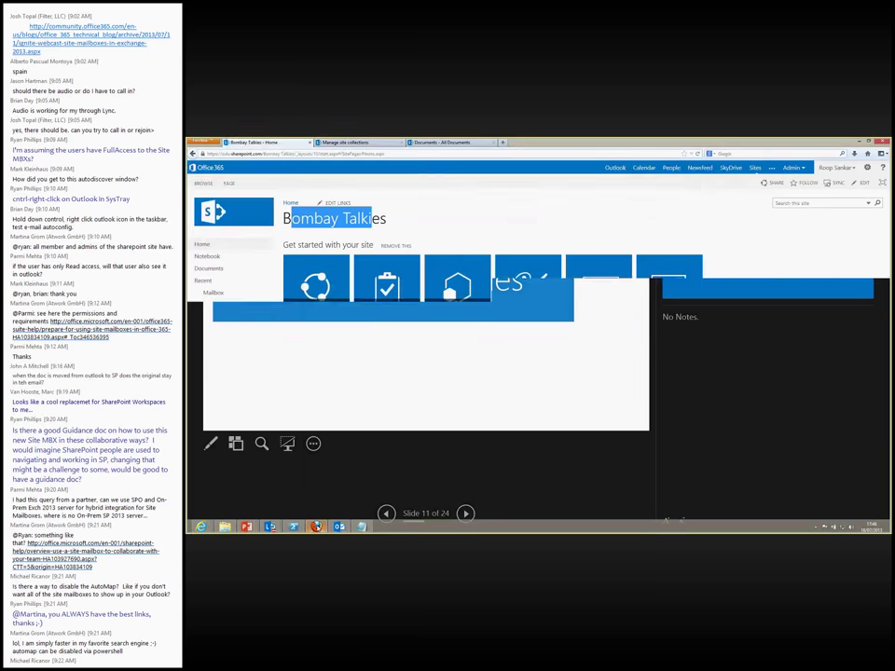
click(362, 143)
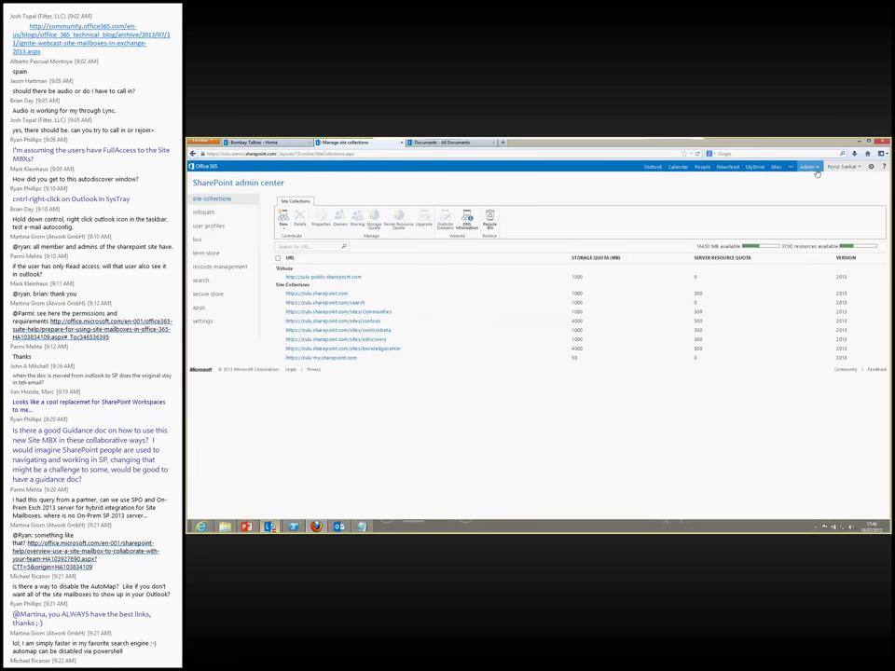
click(815, 168)
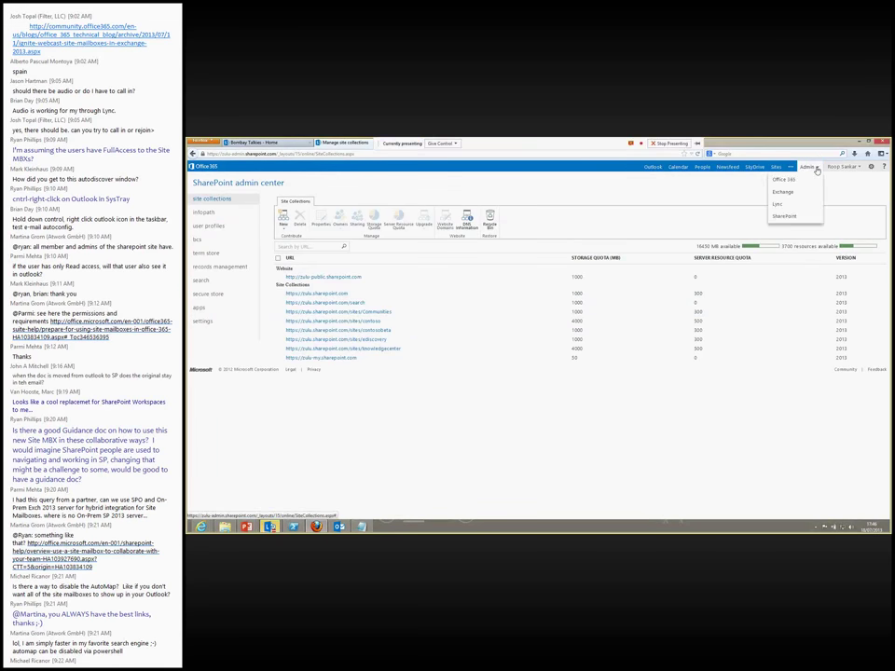
click(791, 217)
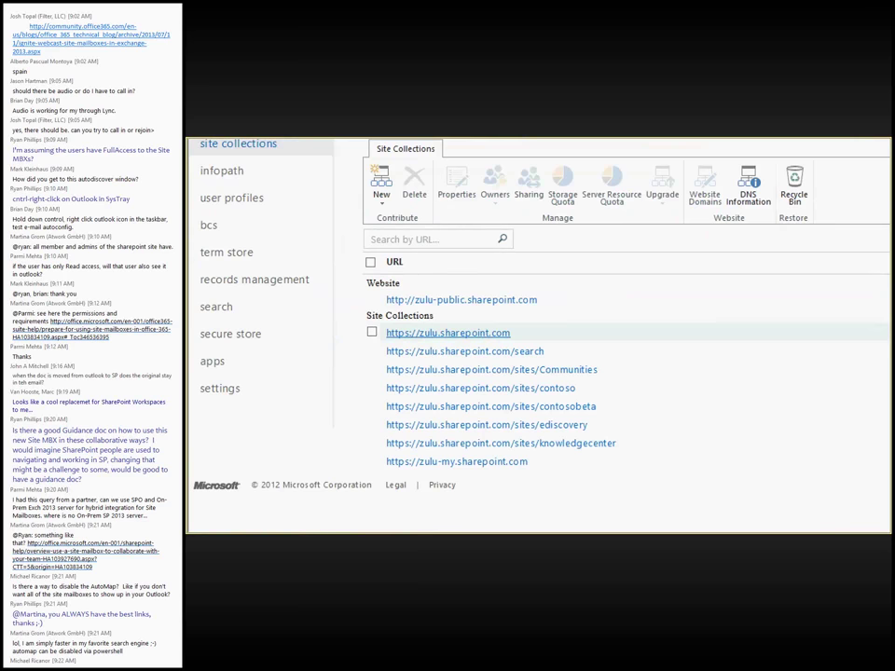
click(490, 333)
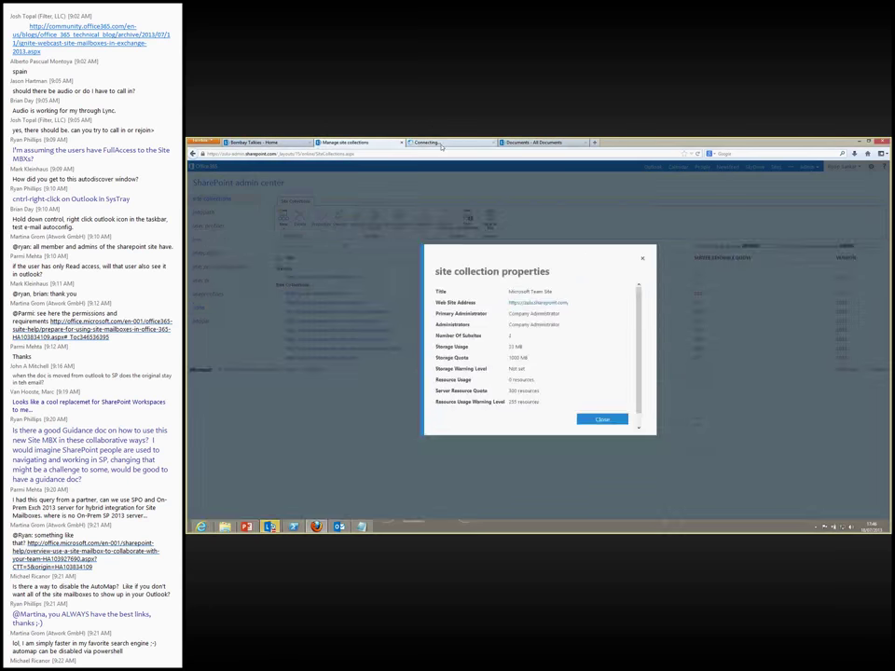
click(515, 294)
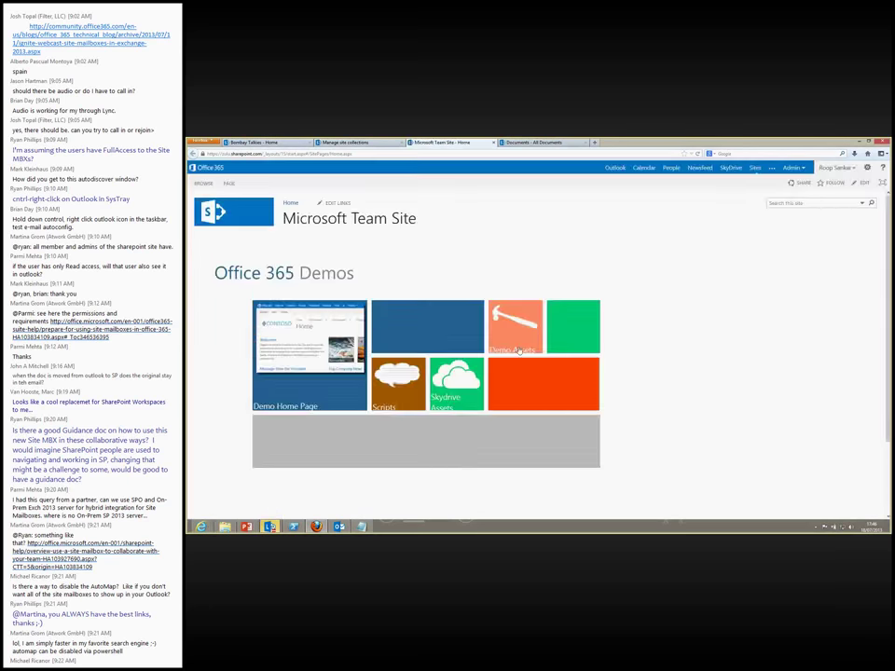
click(867, 169)
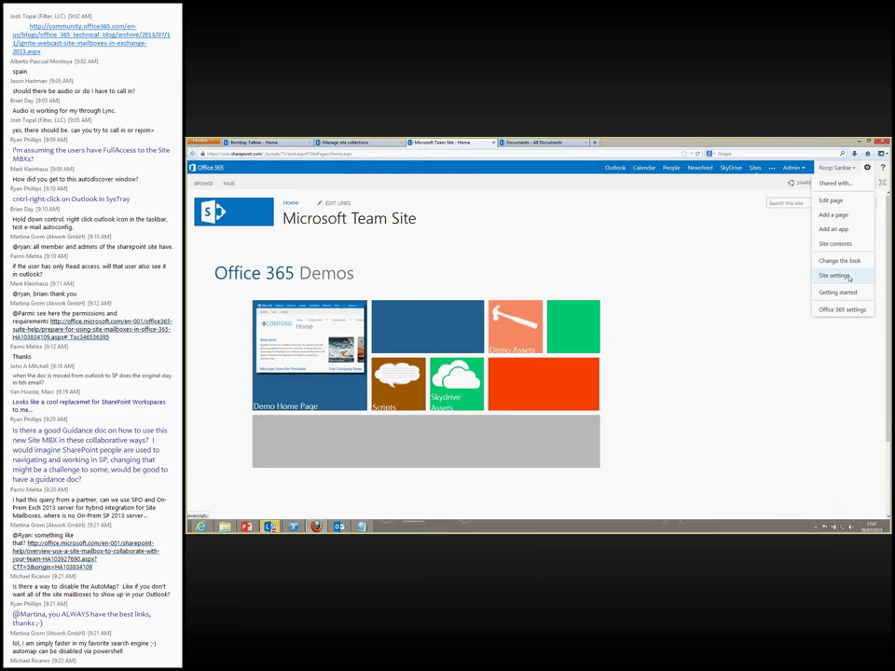
click(846, 276)
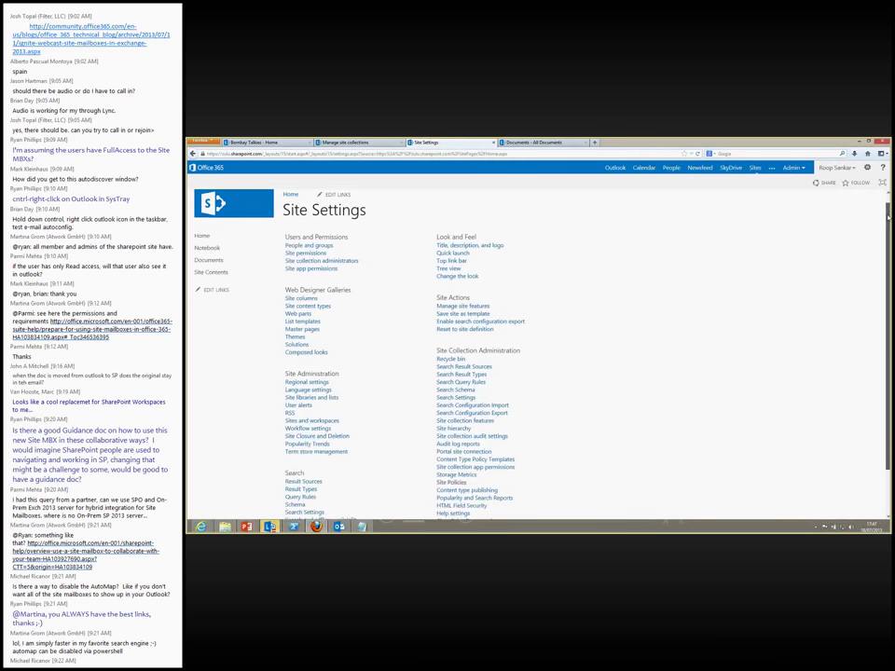
scroll(888, 215, down, 1)
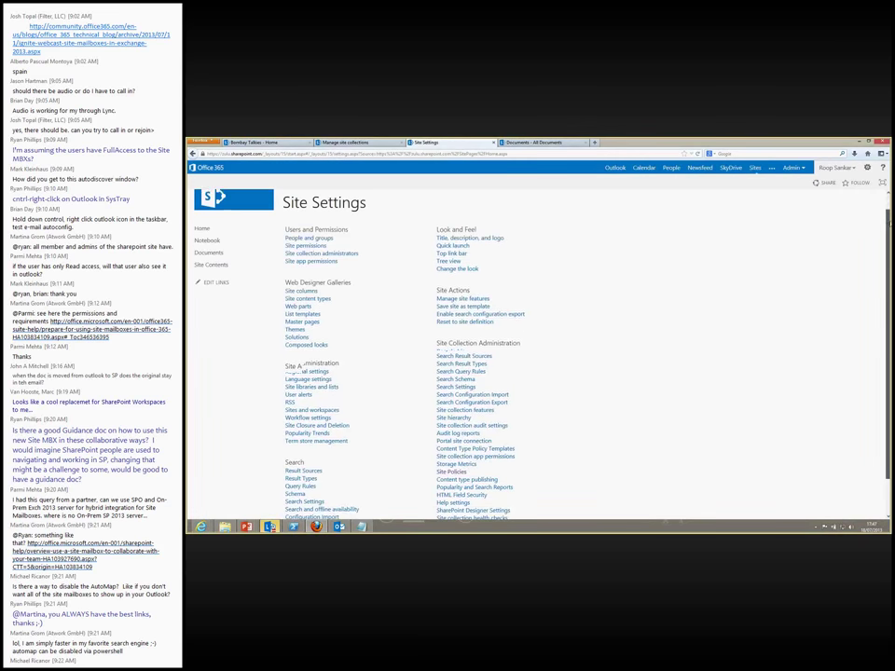
scroll(484, 336, down, 3)
drag(436, 302, 519, 313)
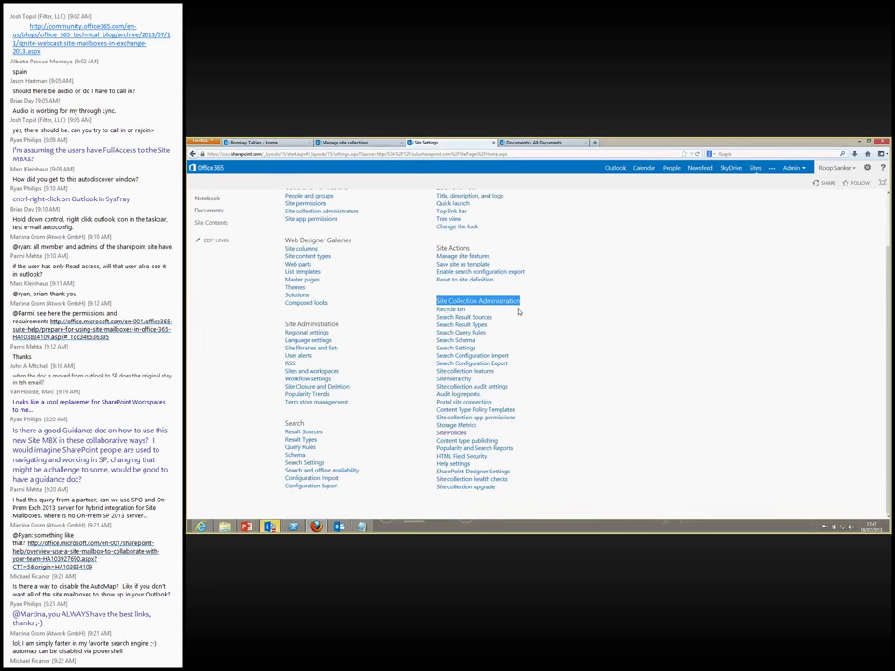
click(451, 433)
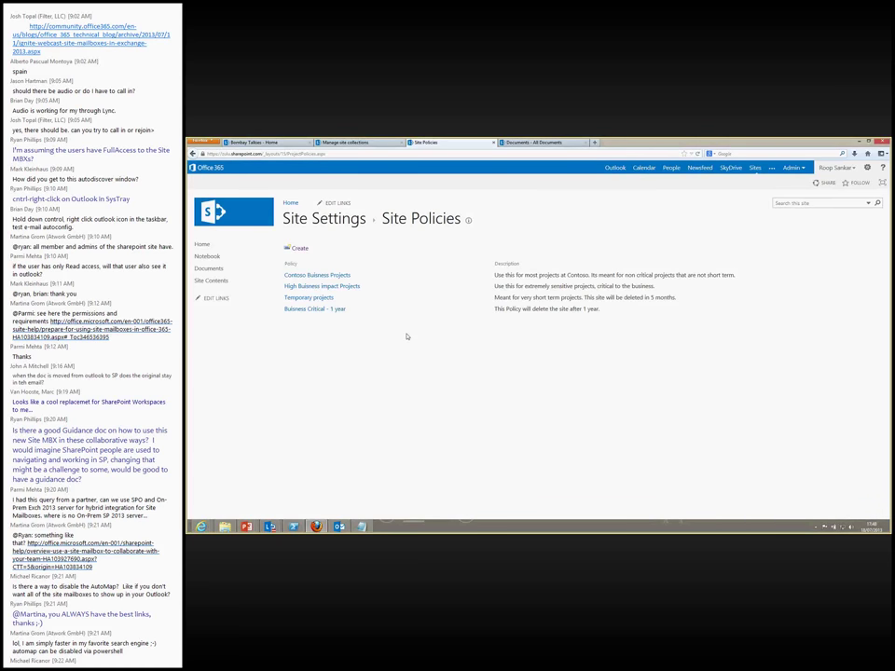
Start a site policy named IGNITE Webcast that deletes sites automatically, with the description "Delete this site after 5 months."
click(299, 249)
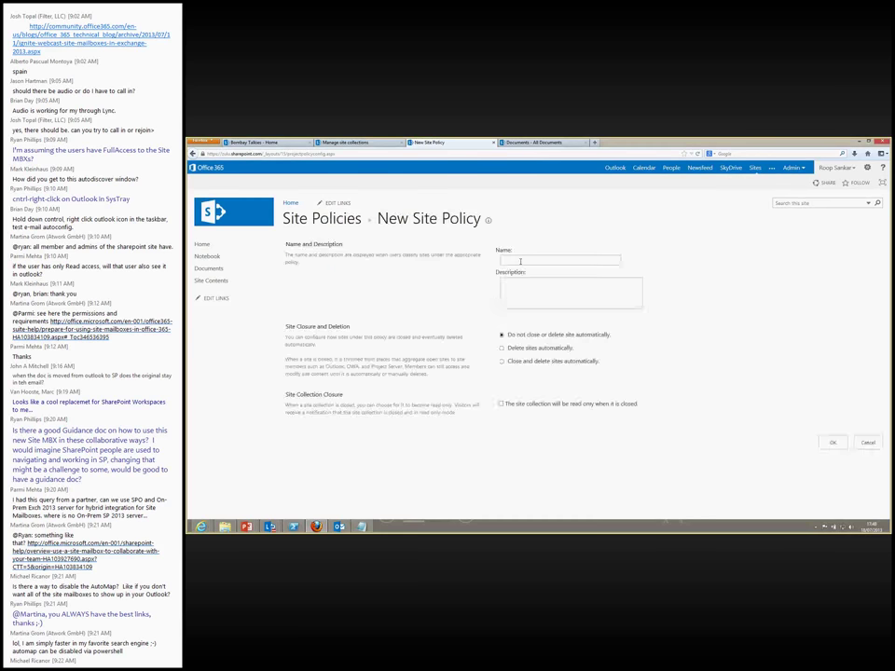
text(IGNITE Webcast)
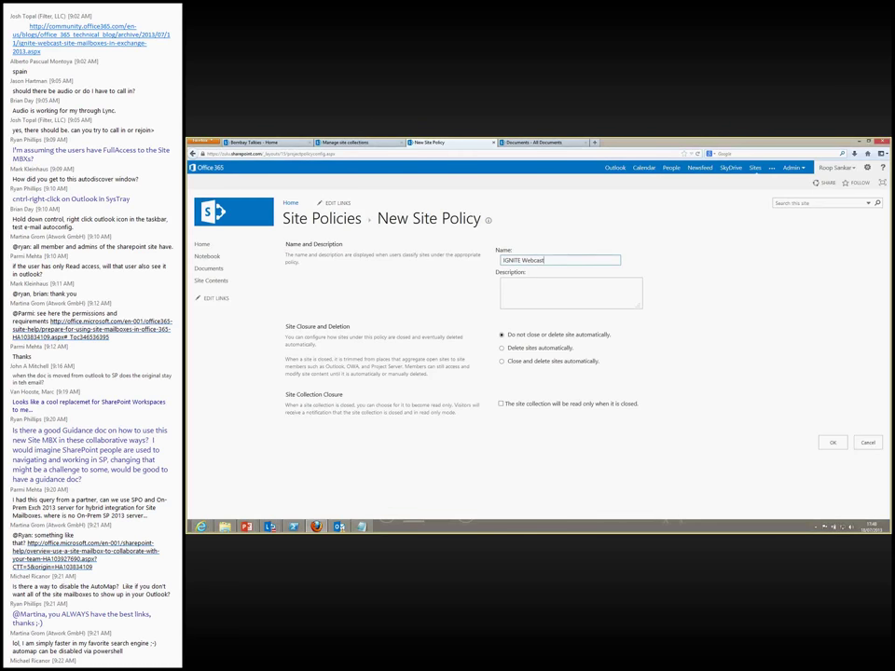
click(502, 349)
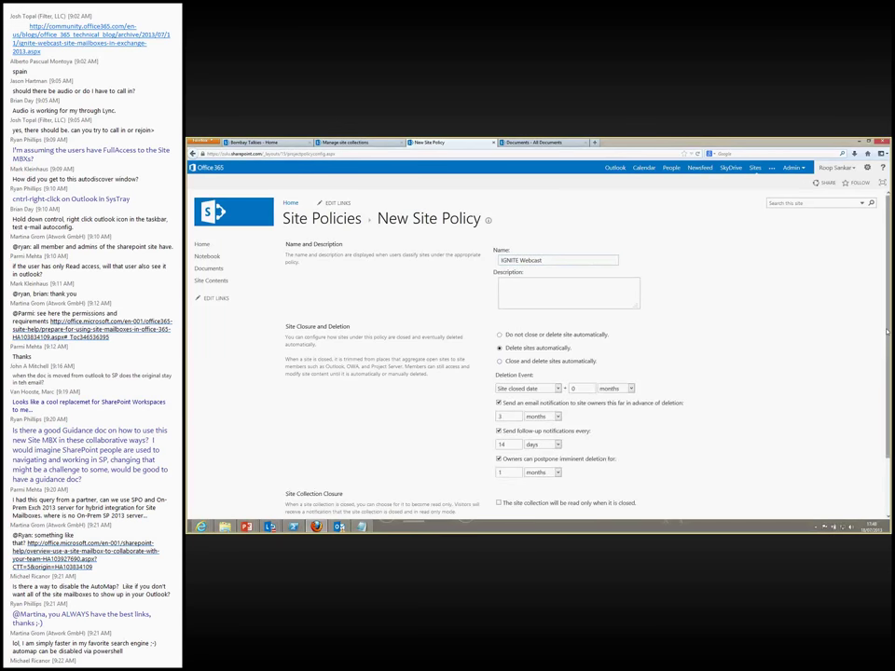
scroll(503, 349, down, 3)
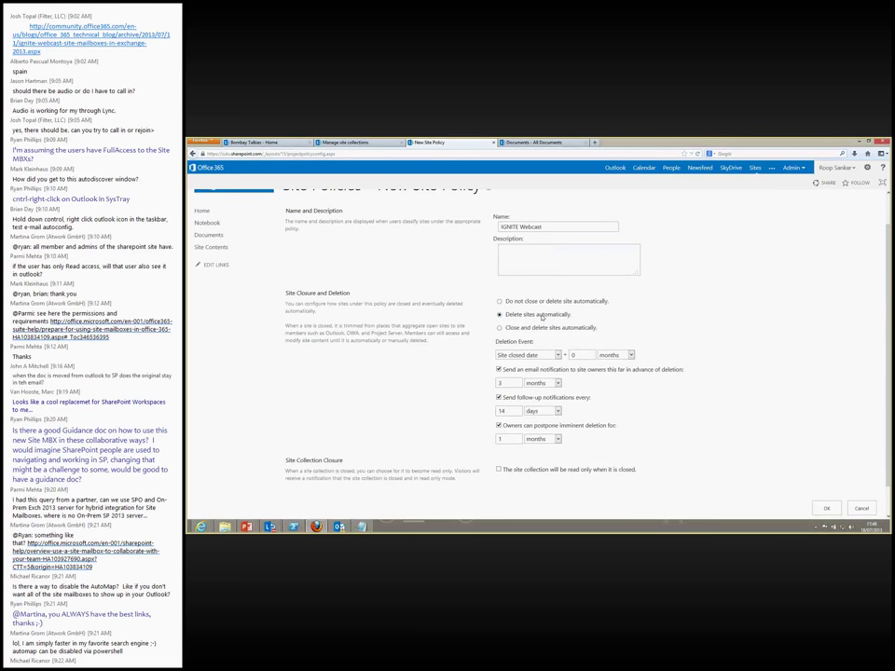
click(535, 261)
text(Delete this site after 5 months.)
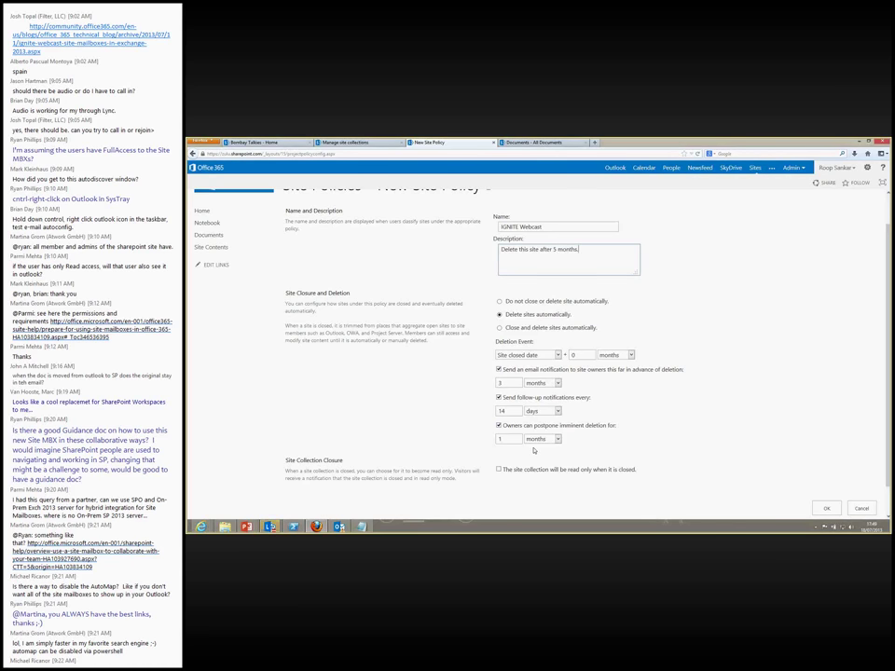
Set the policy's deletion event to 5 months after the site closed date and save the policy
double_click(571, 355)
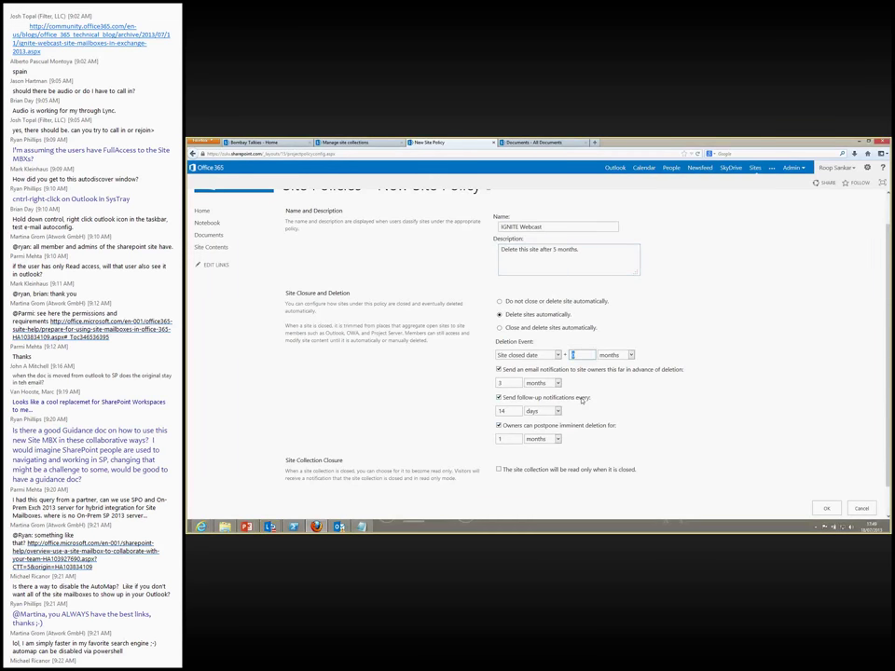
text(5)
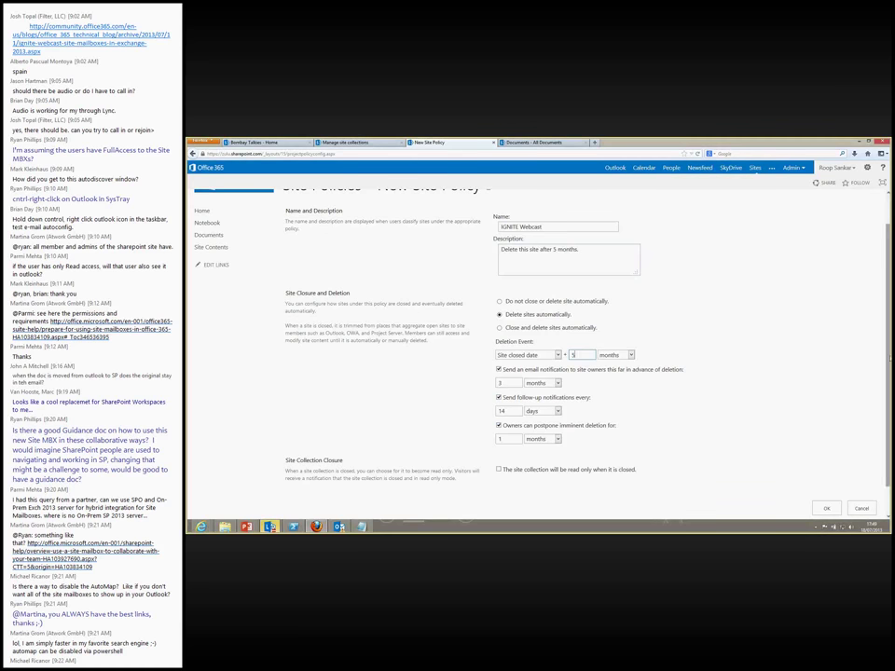
scroll(538, 355, down, 1)
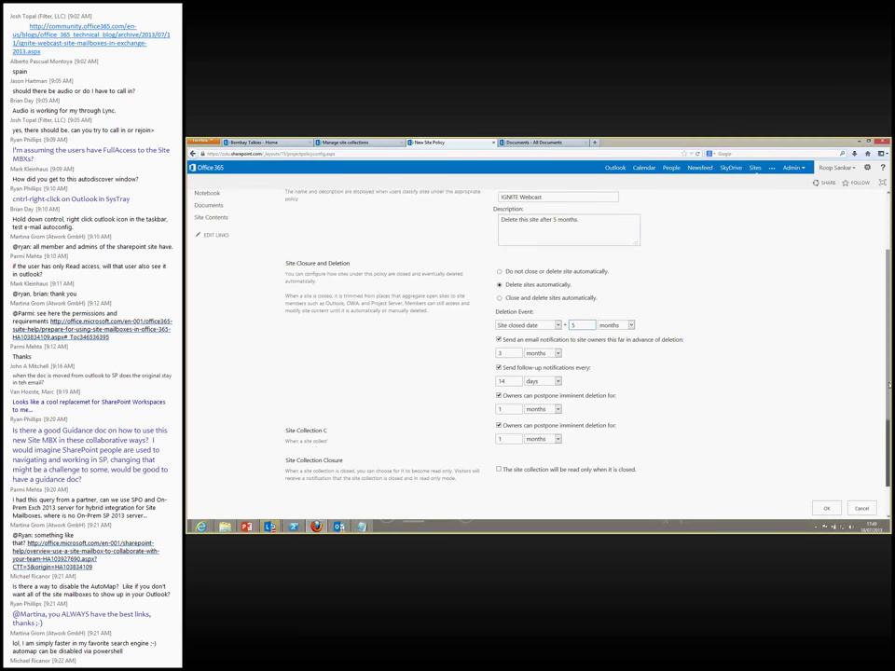
click(825, 487)
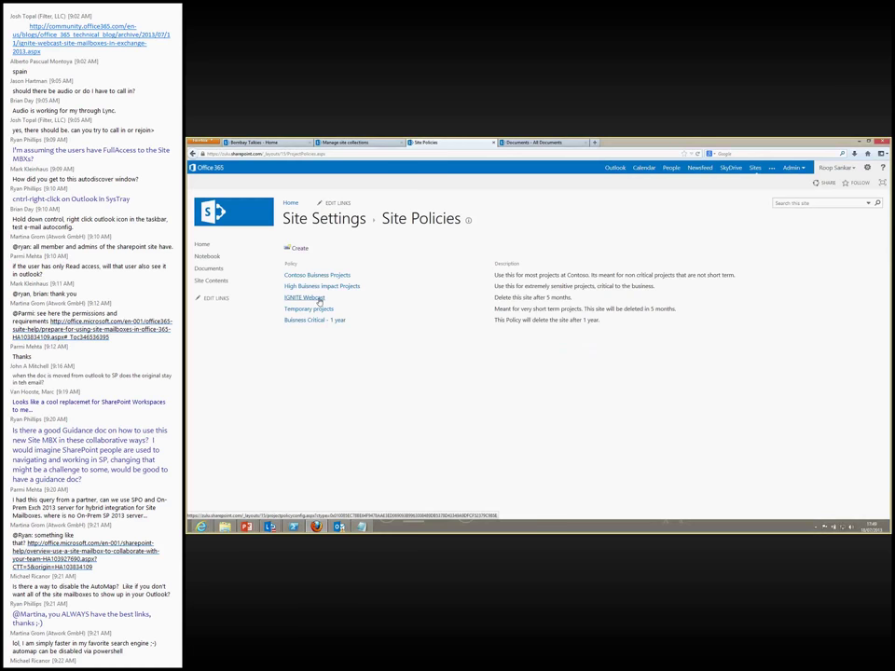
Review the IGNITE Webcast policy's description in the Site Policies list, and close that page
drag(496, 297, 570, 299)
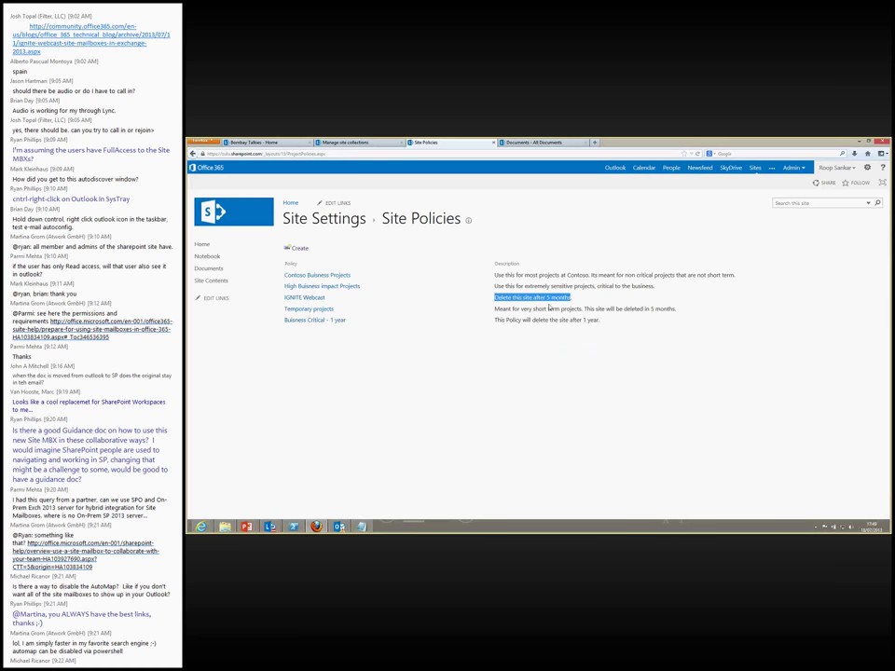
click(797, 248)
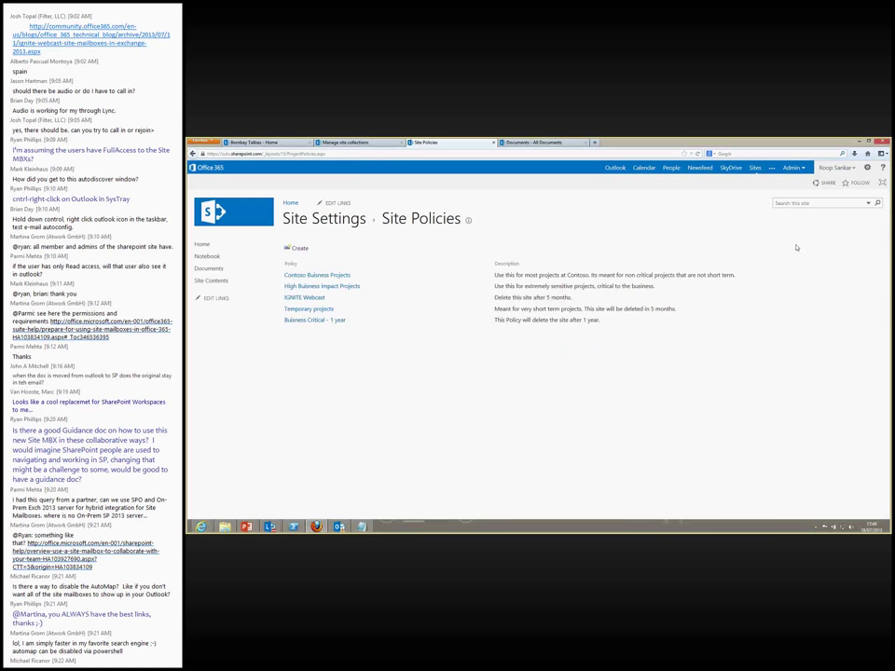
click(494, 144)
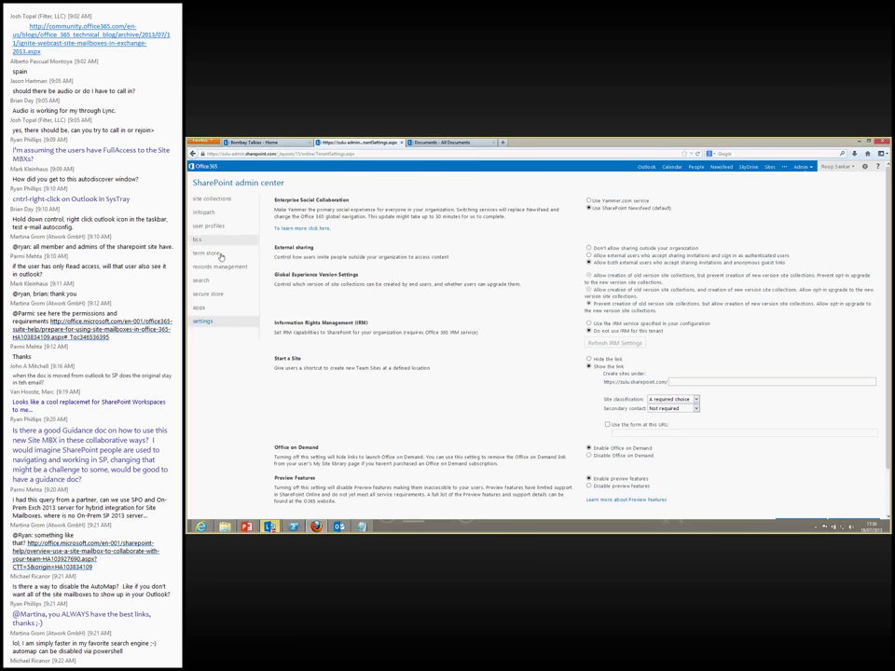
In the SharePoint admin center settings, set the Start a Site site classification to "A required choice" and save
click(206, 198)
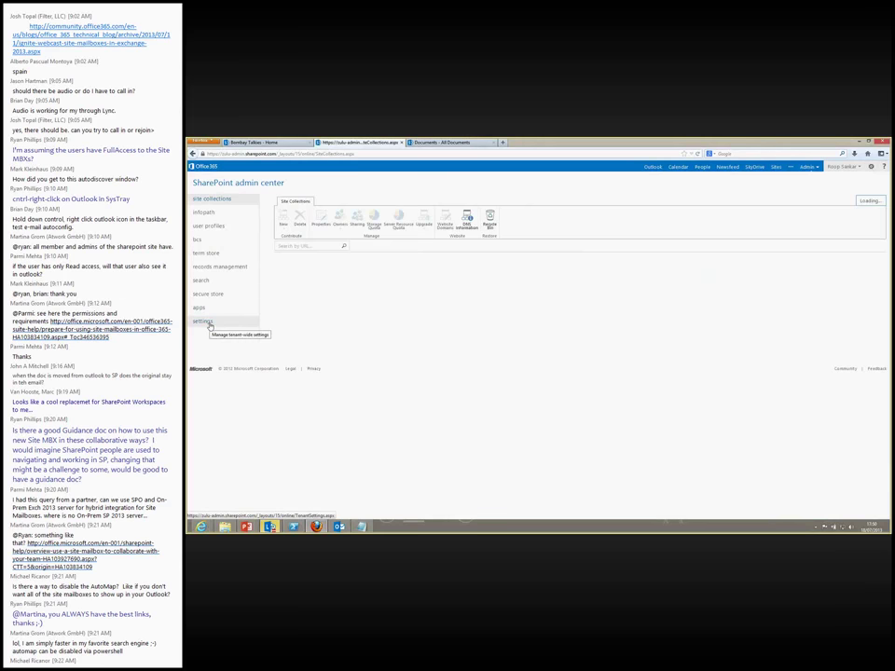
click(204, 321)
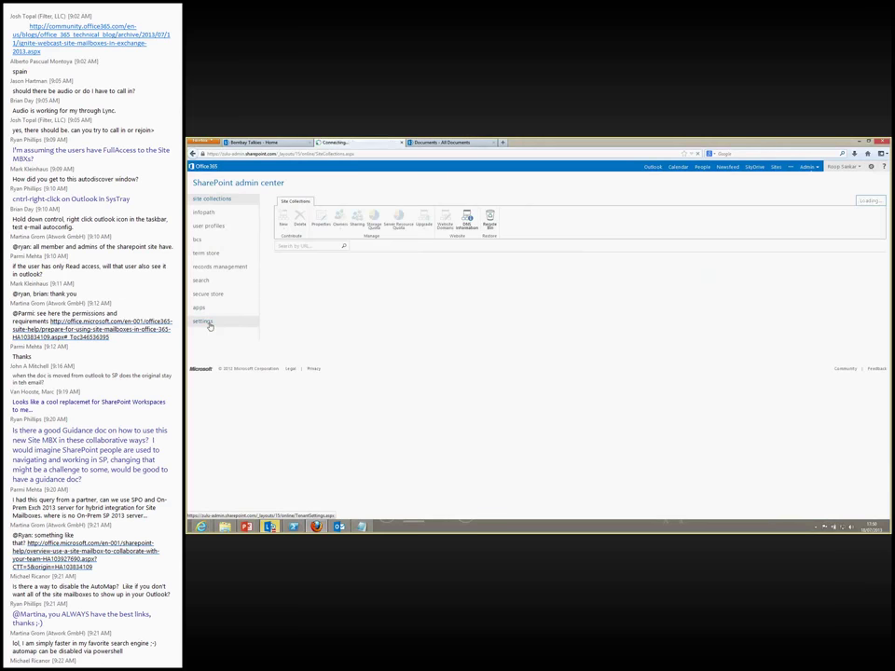
drag(274, 358, 299, 360)
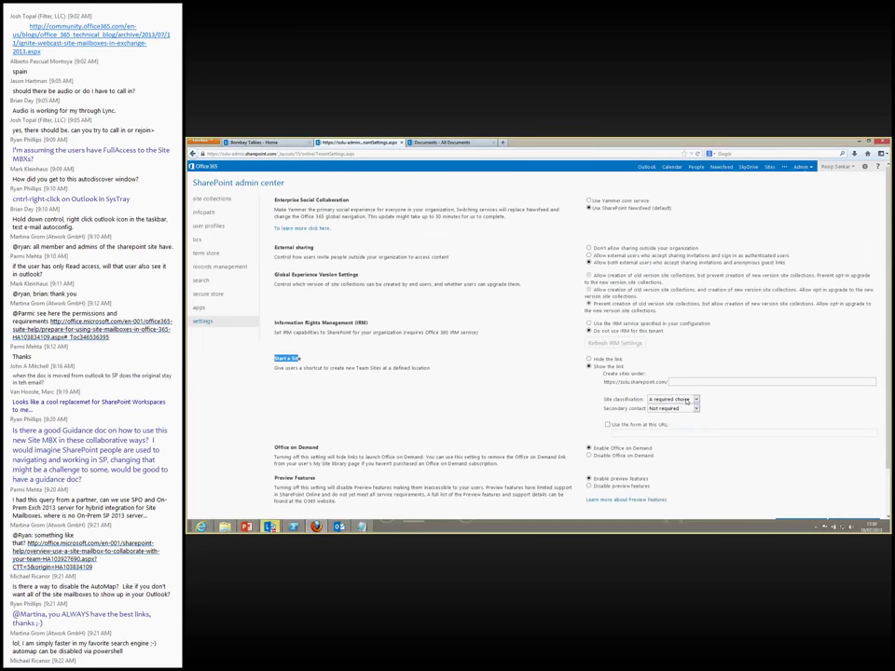
click(640, 399)
drag(641, 399, 609, 399)
click(660, 402)
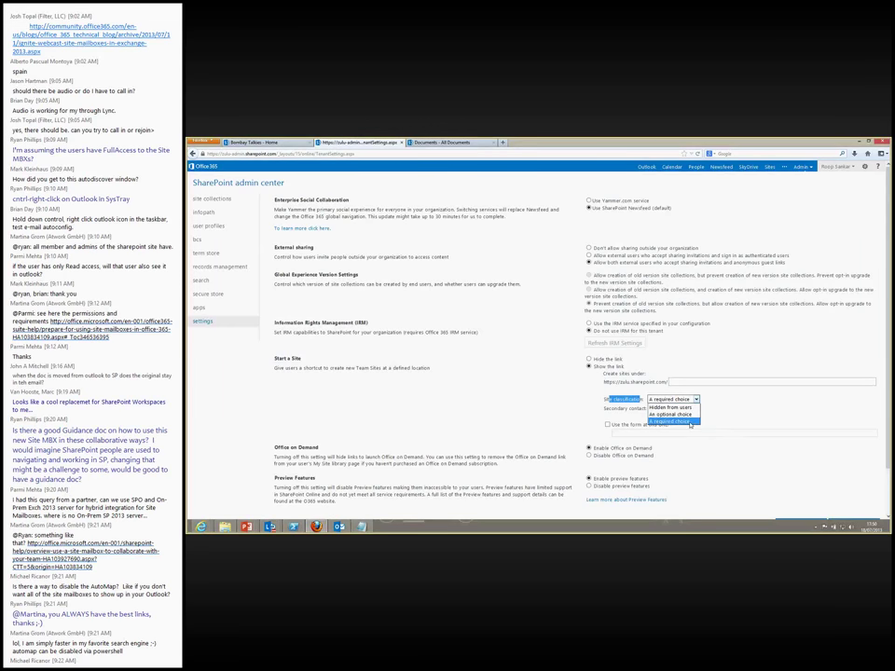
click(690, 424)
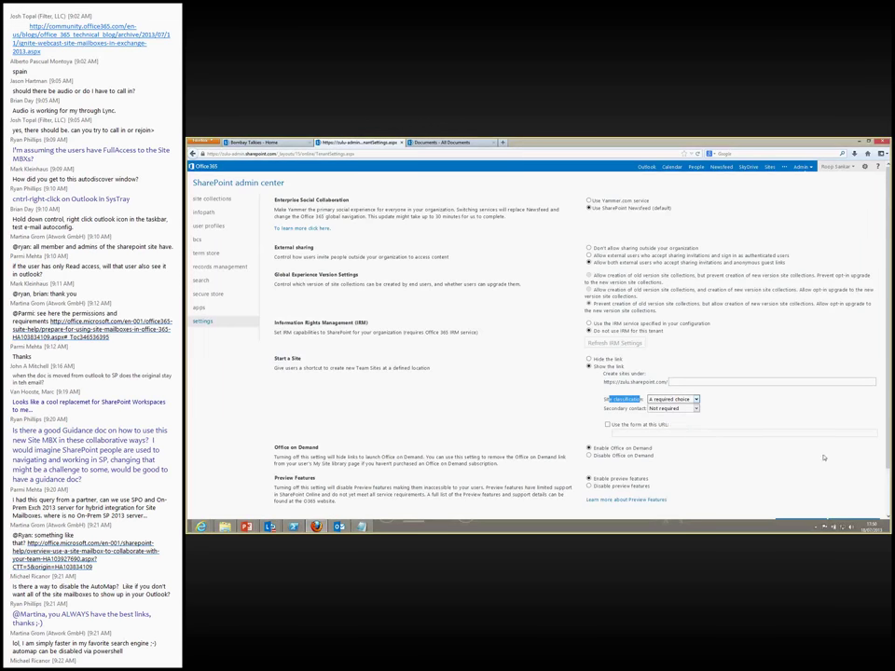
drag(886, 471, 889, 501)
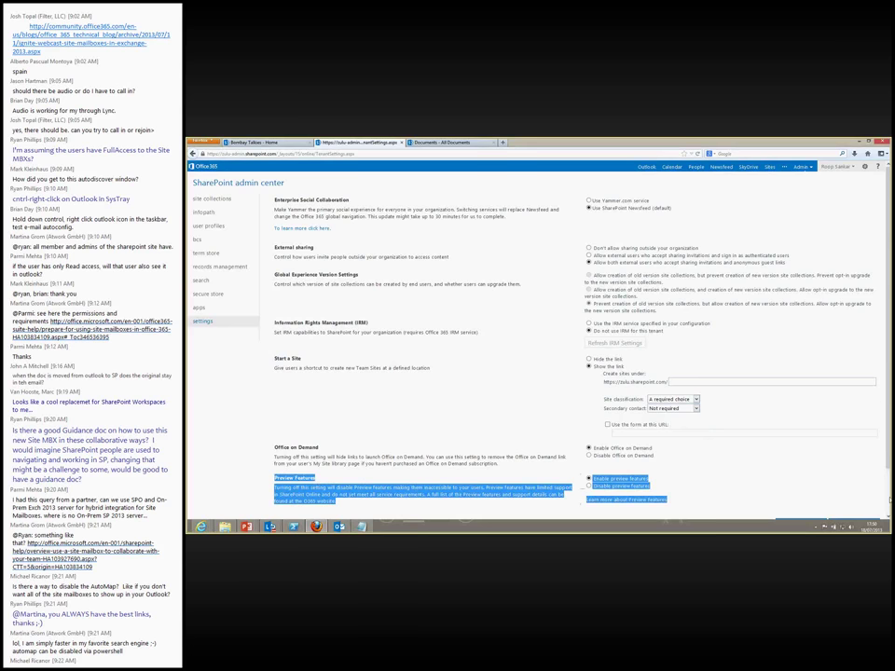
scroll(886, 485, down, 3)
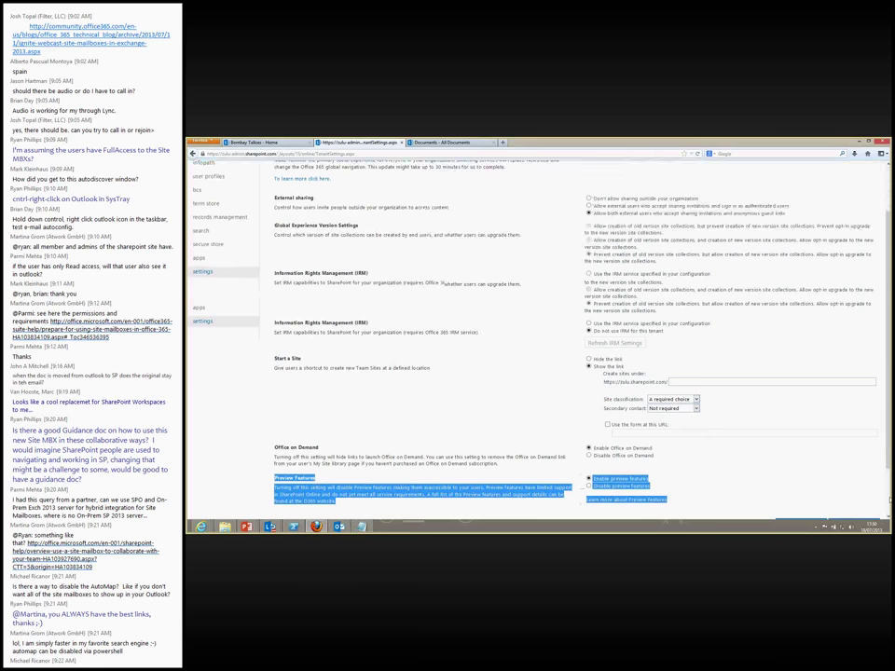
click(804, 476)
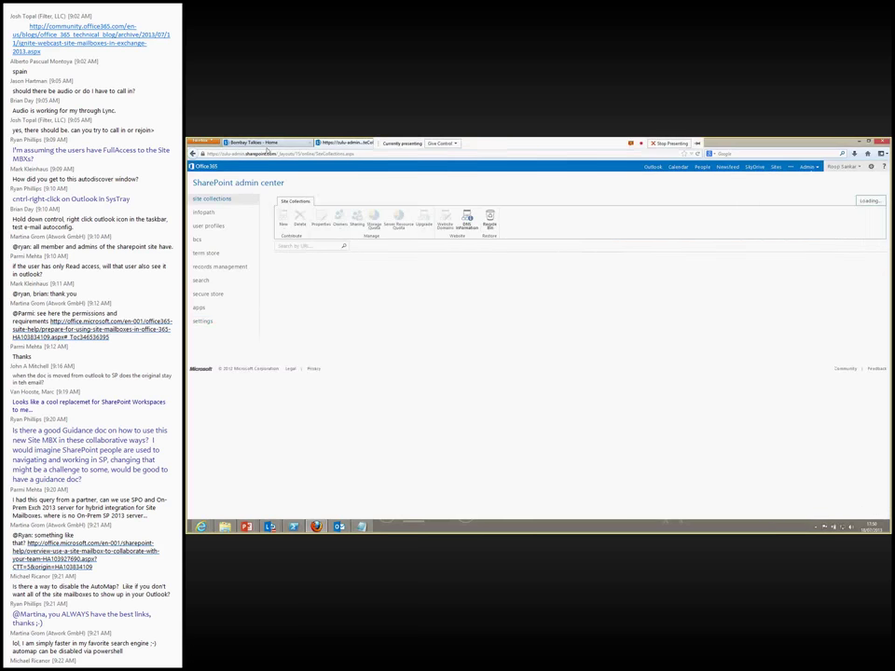
From the Sites page, create a new site named IGNITE - Site Mailbox with the IGNITE Webcast policy
click(779, 167)
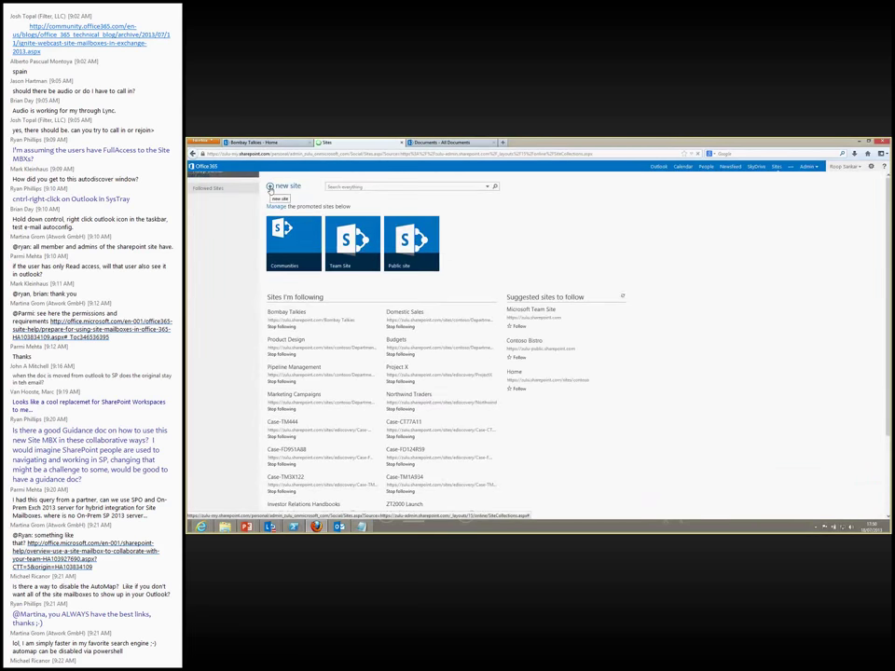
click(269, 186)
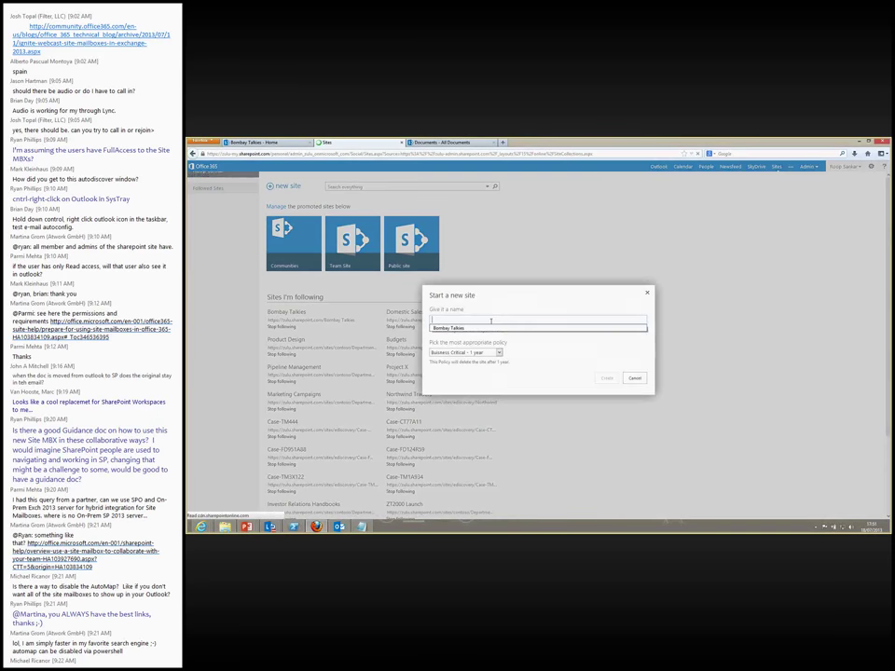
text(I)
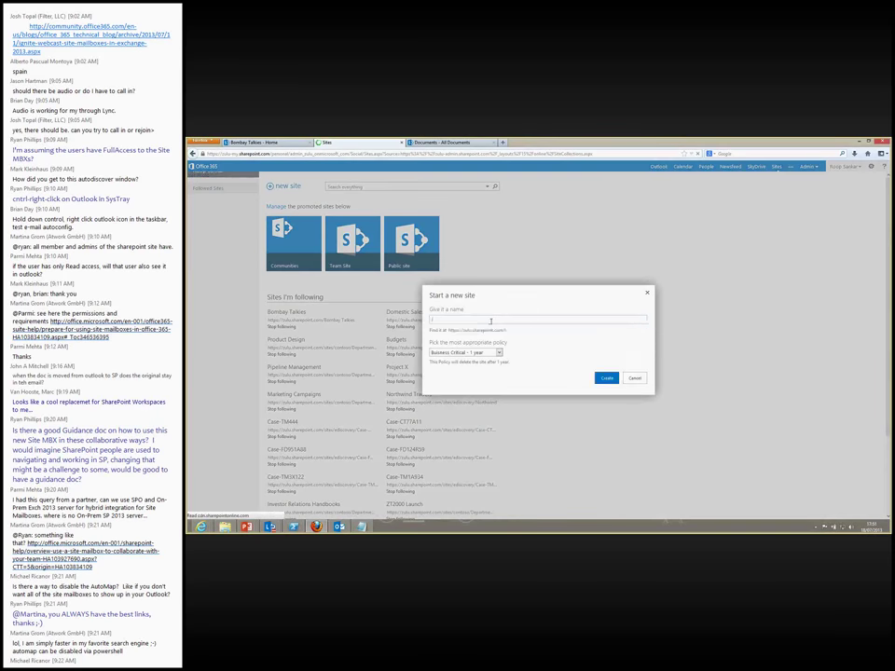
text(GNITE - Site Mailbox)
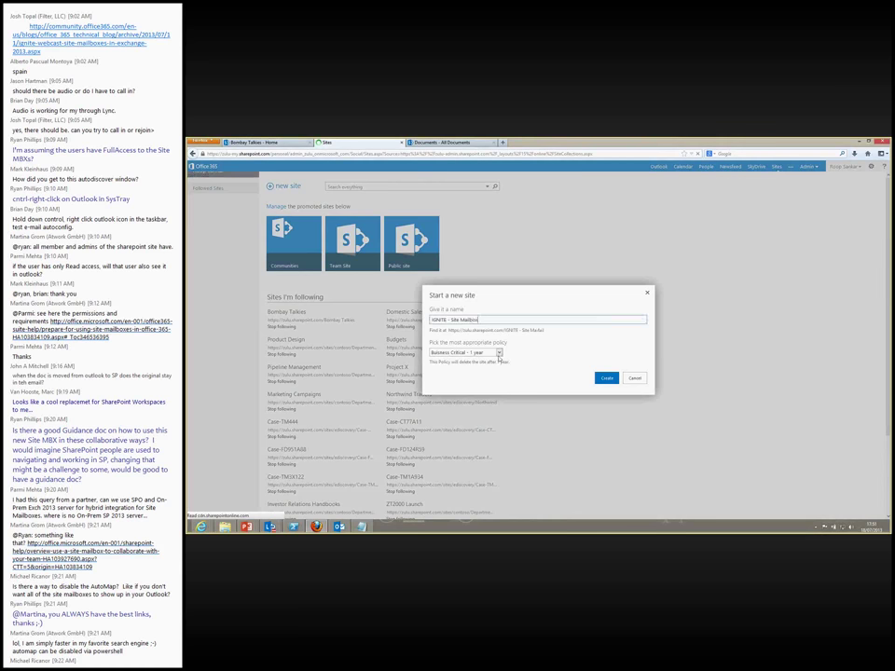
click(499, 354)
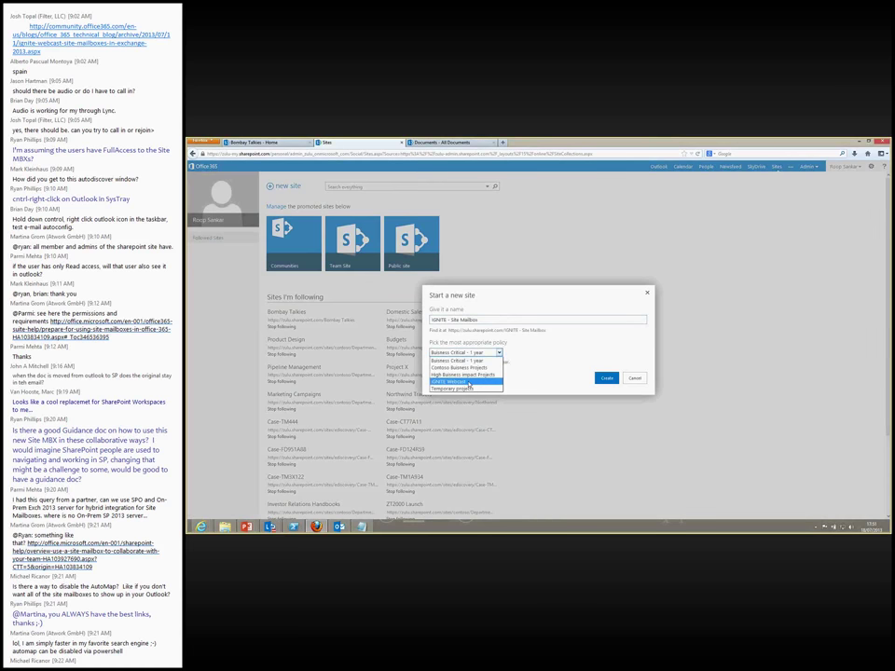
click(471, 382)
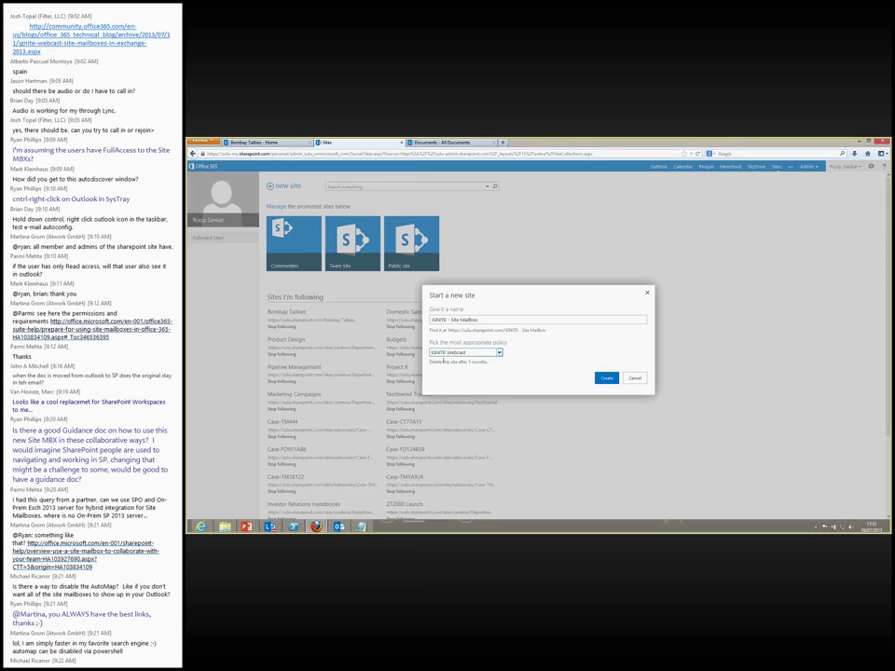
drag(485, 362, 429, 362)
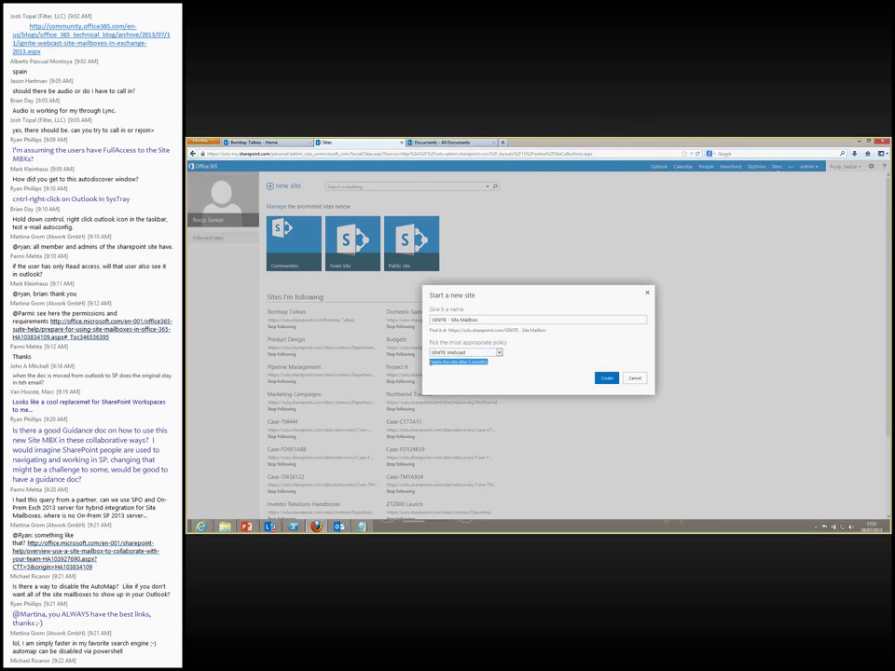
click(607, 377)
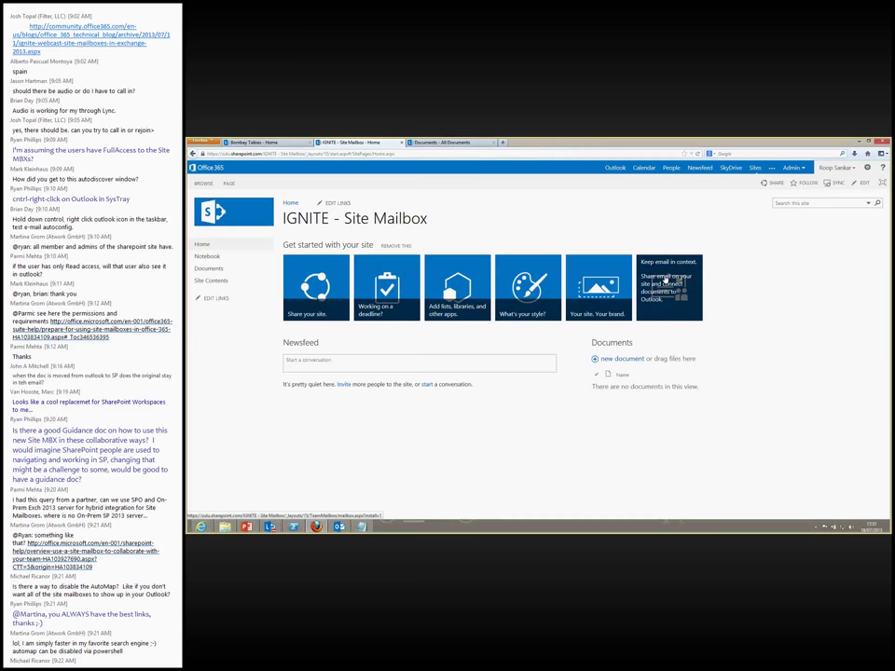
Add the Site Mailbox app to the IGNITE - Site Mailbox site and open Mailbox to create the site mailbox
click(667, 280)
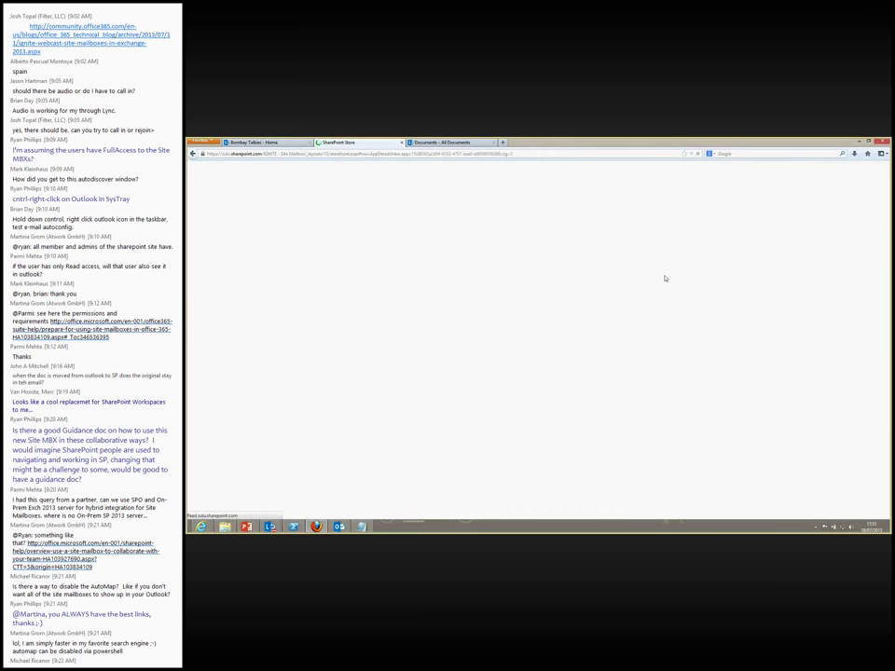
click(582, 261)
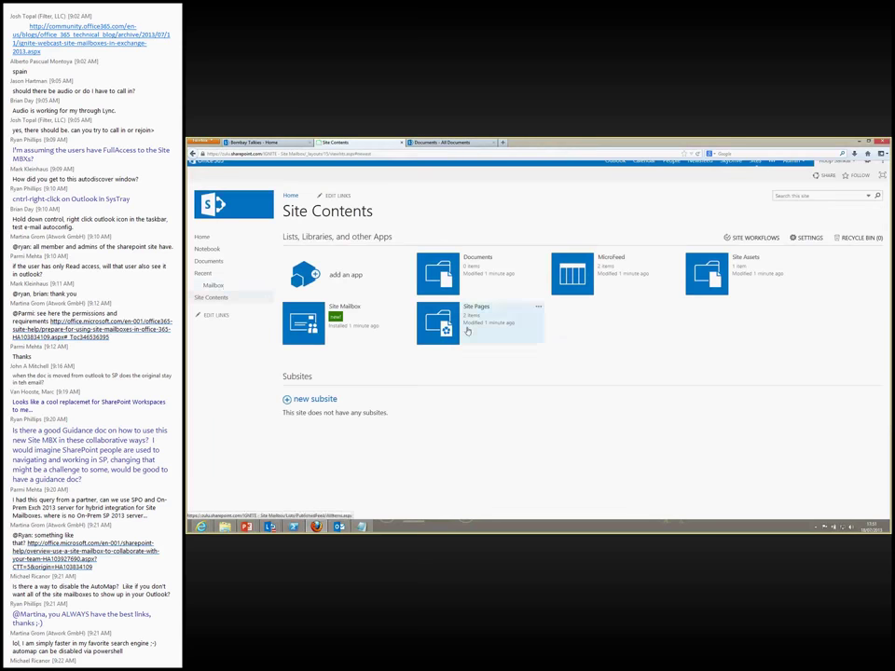
click(223, 286)
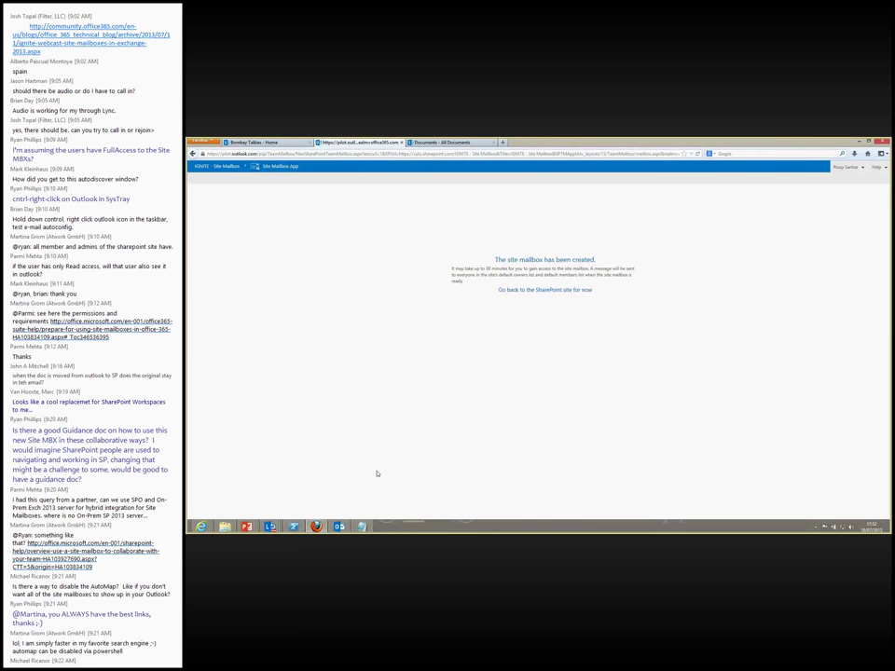
Switch the Lync conversation to presenting the secondary monitor and advance the slide show to "Site mailboxes pre-reqs (on-prem)"
mouse_move(270, 526)
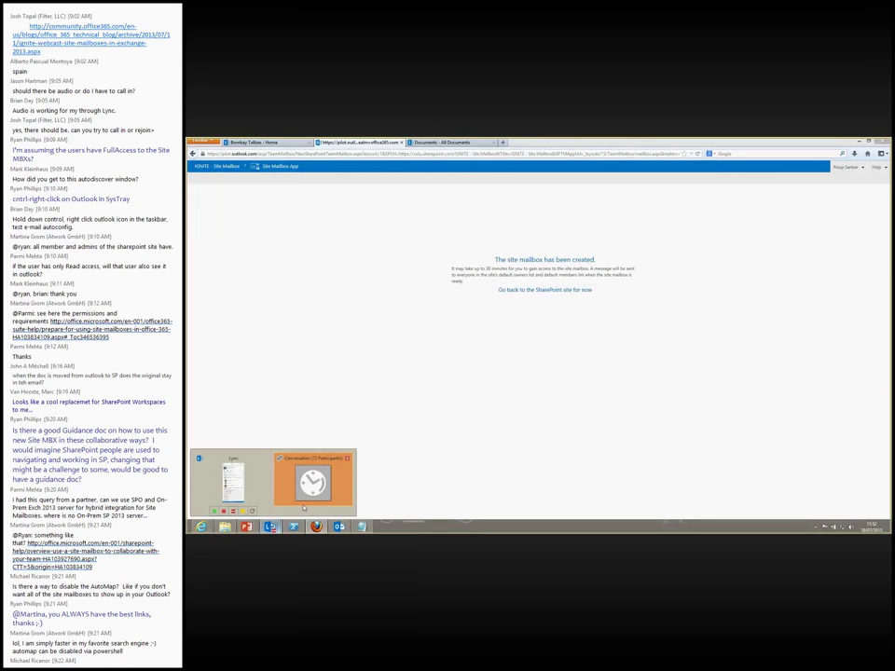
click(303, 508)
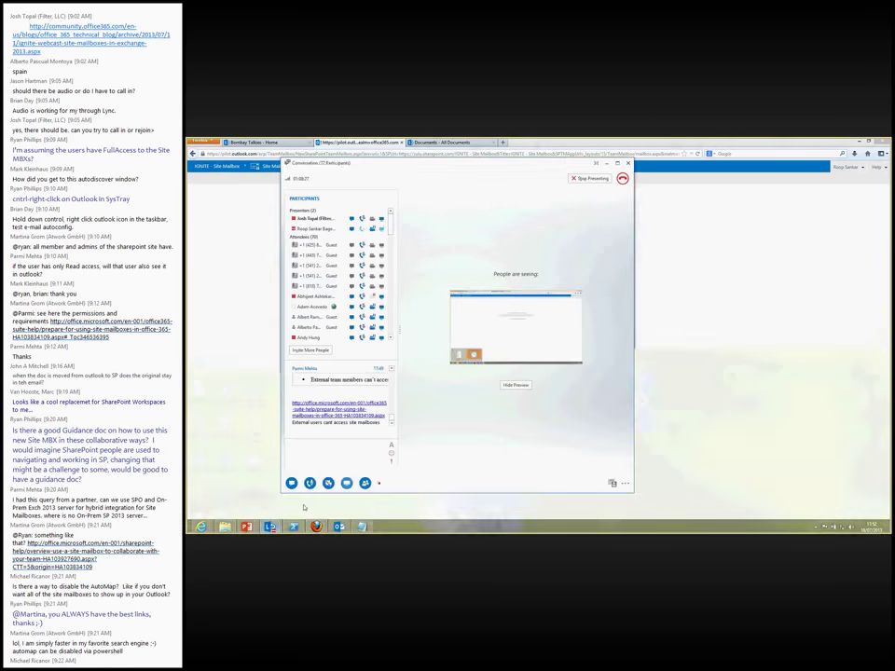
click(346, 483)
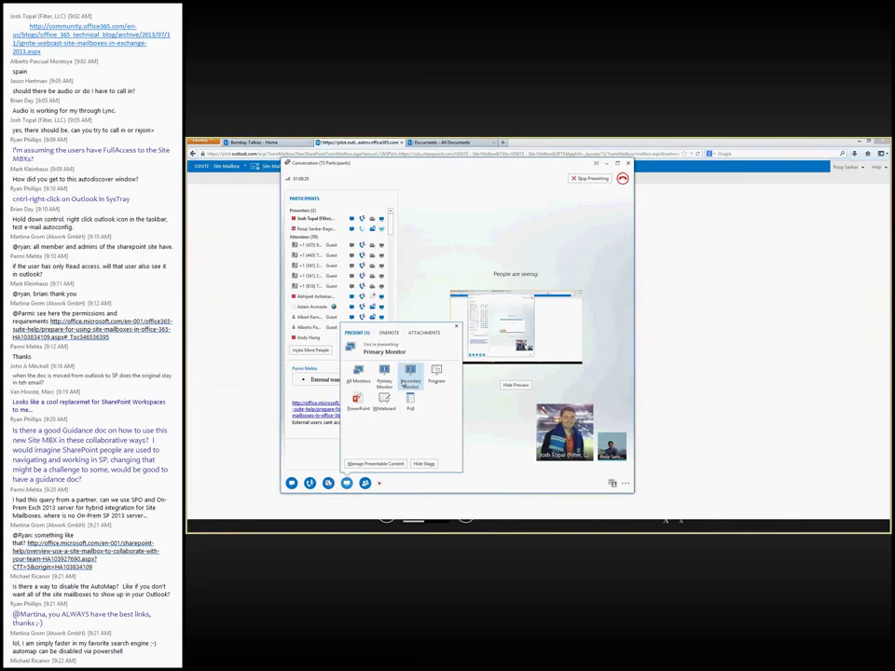
click(407, 379)
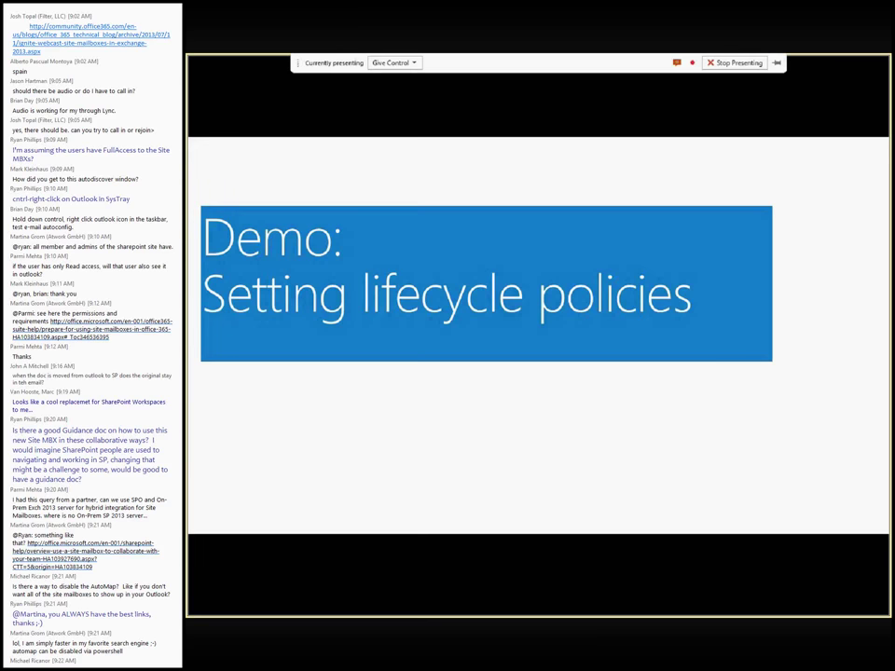
key(Right)
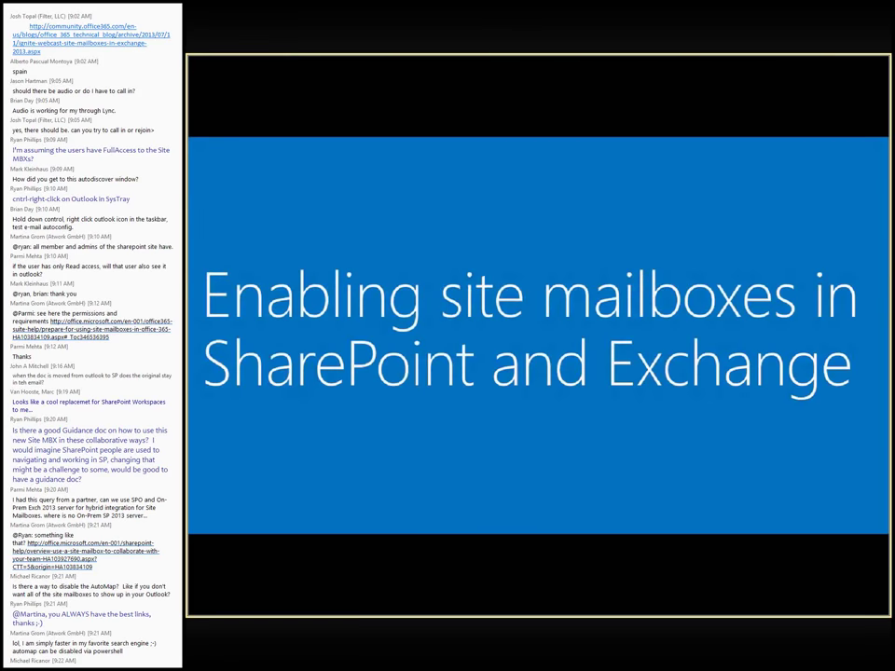
key(Right)
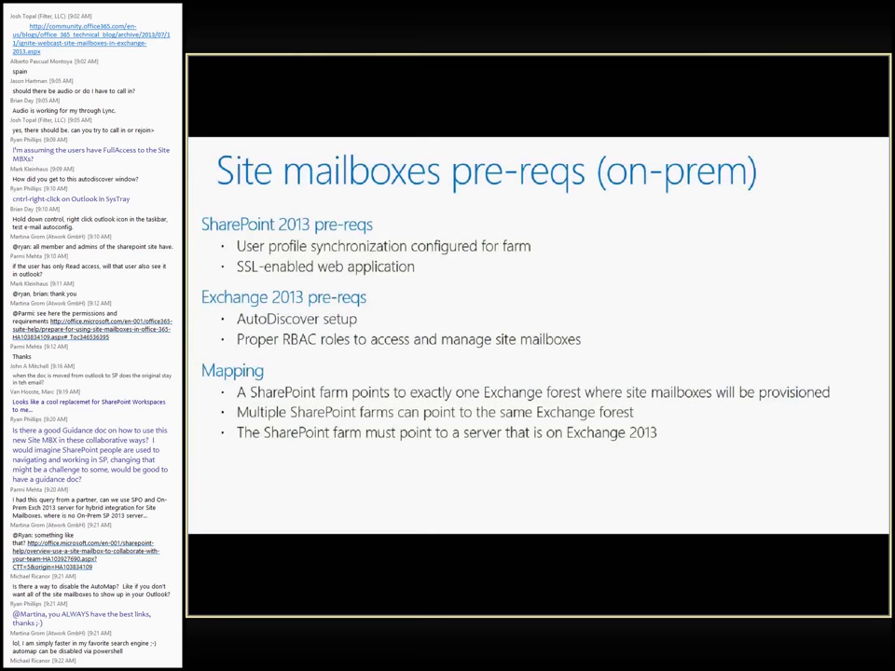
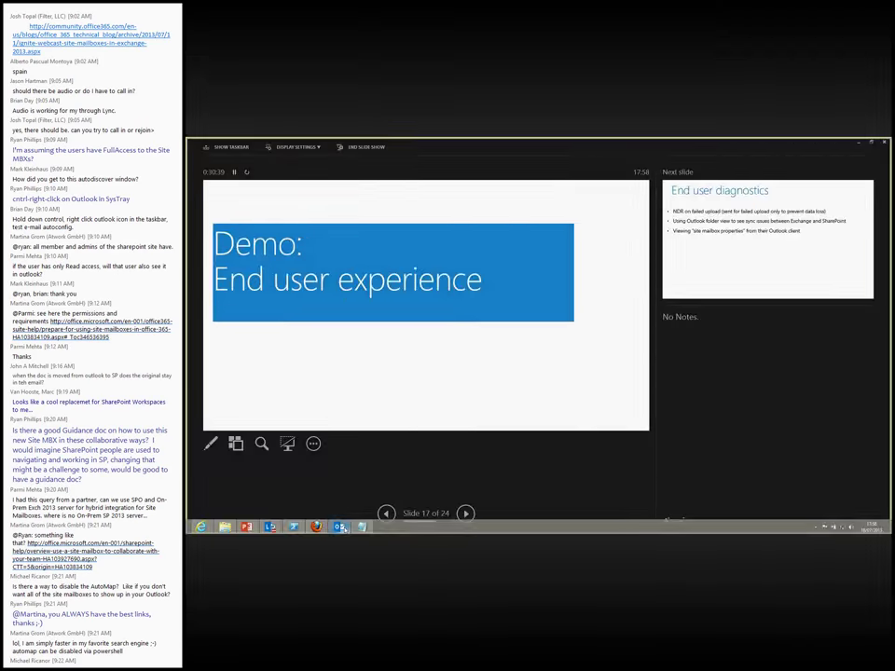
End the slide show, clear away PowerPoint and the browser, and show Outlook on the desktop beside the Test Files - SM folder
click(342, 527)
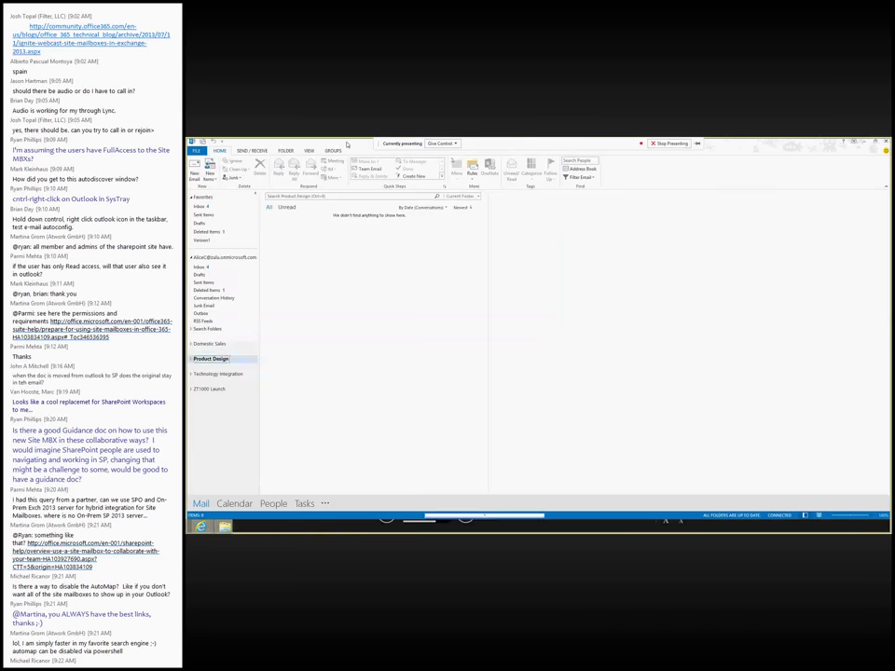
key(super+Down)
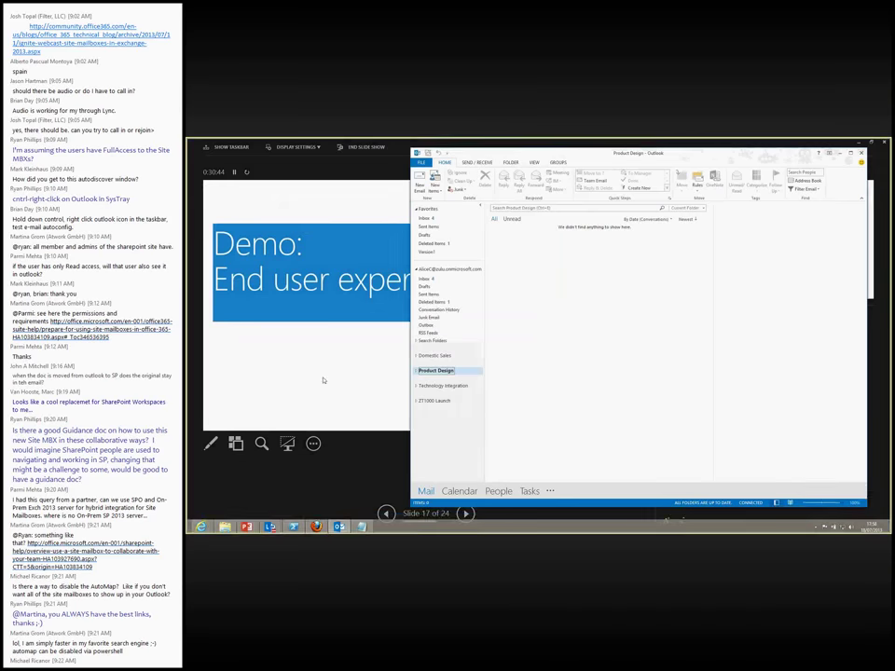
key(super+Down)
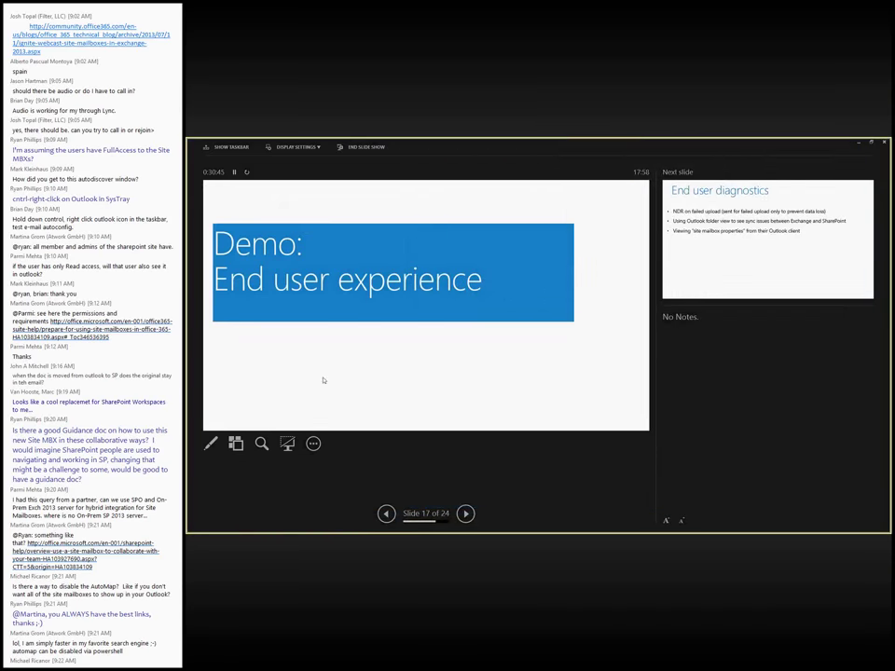
key(Escape)
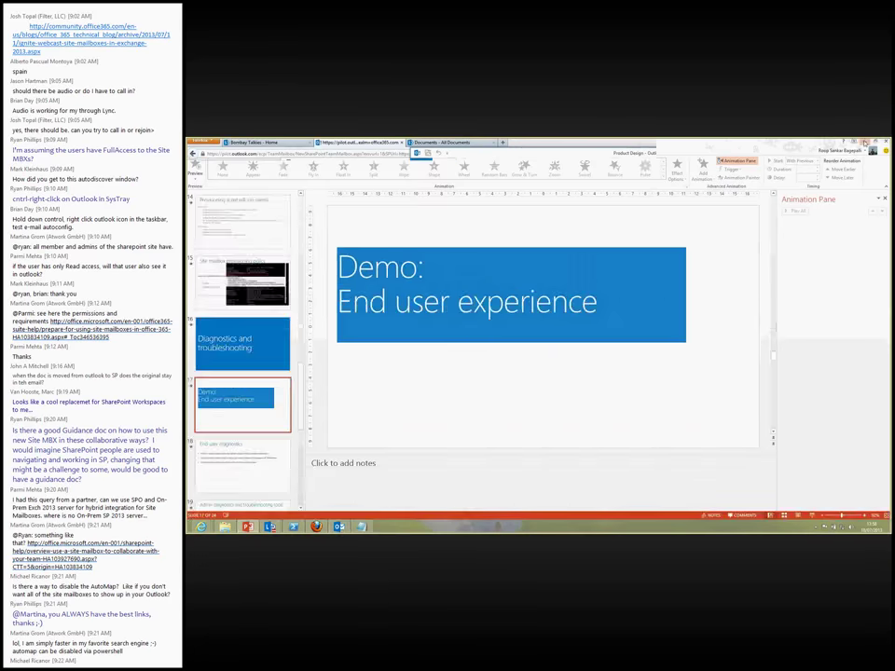
click(864, 142)
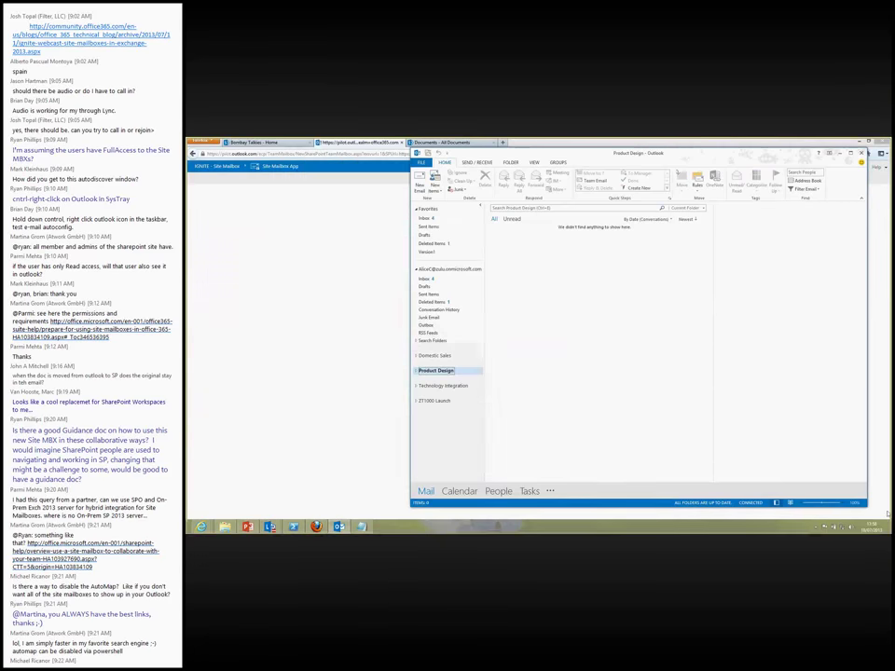
key(super+Down)
click(889, 528)
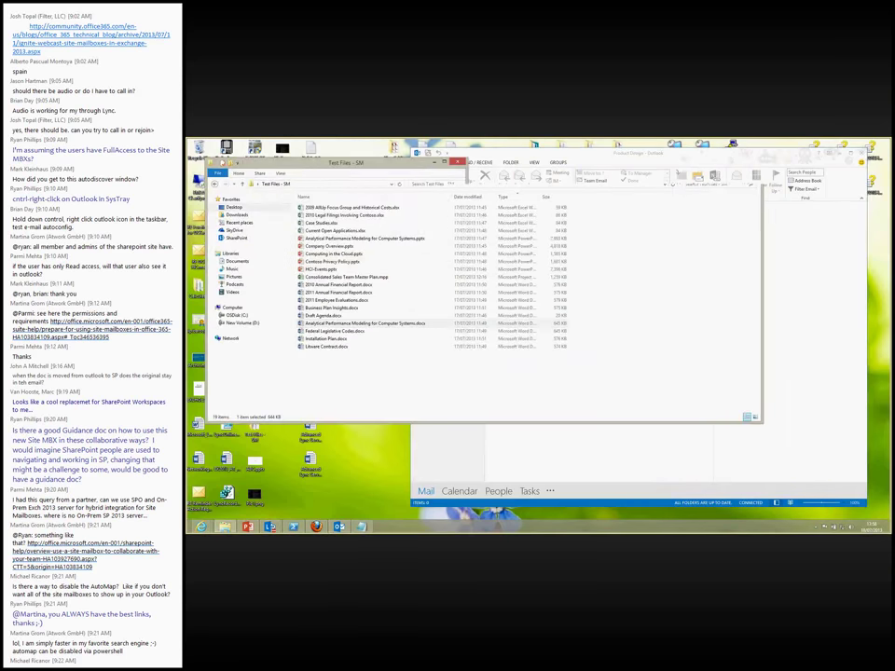
Try to add Case Studies.xlsx from Test Files - SM to the Version 2.2 documents folder of the Product Design site mailbox
click(417, 372)
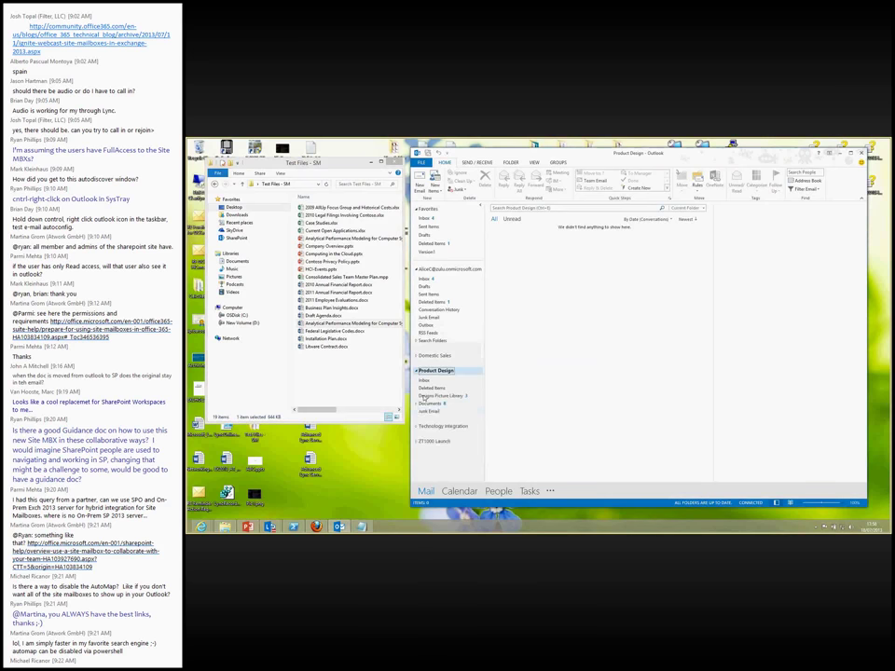
click(440, 414)
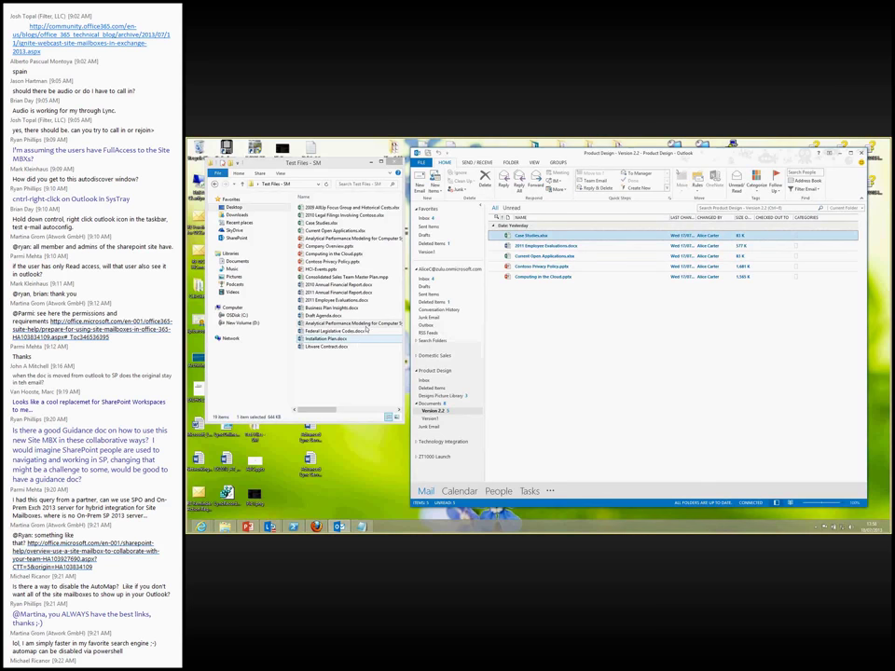
click(332, 223)
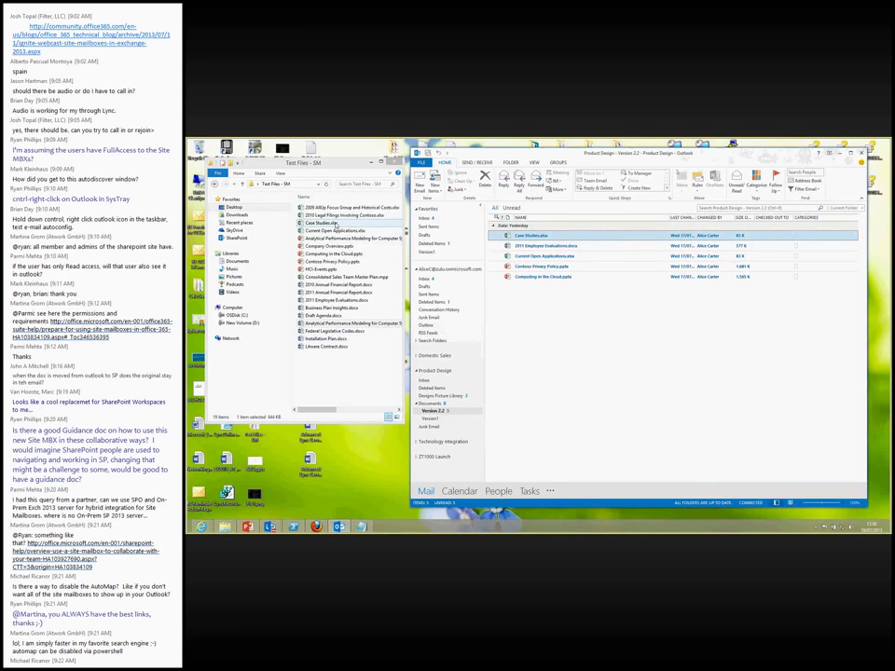
drag(332, 224, 566, 340)
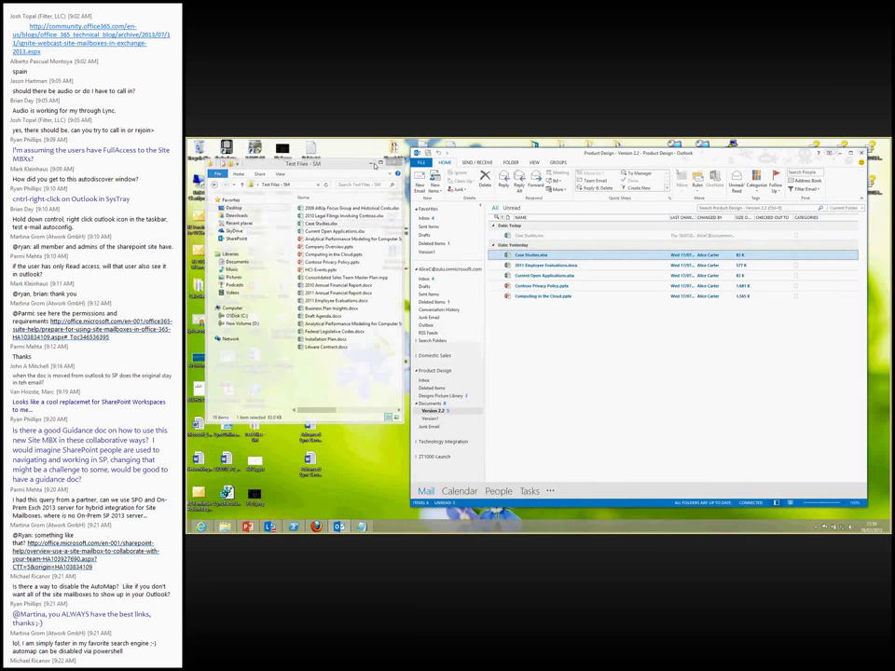
Put the Test Files - SM window away, maximize Outlook and show the complete folder list
click(372, 163)
click(850, 152)
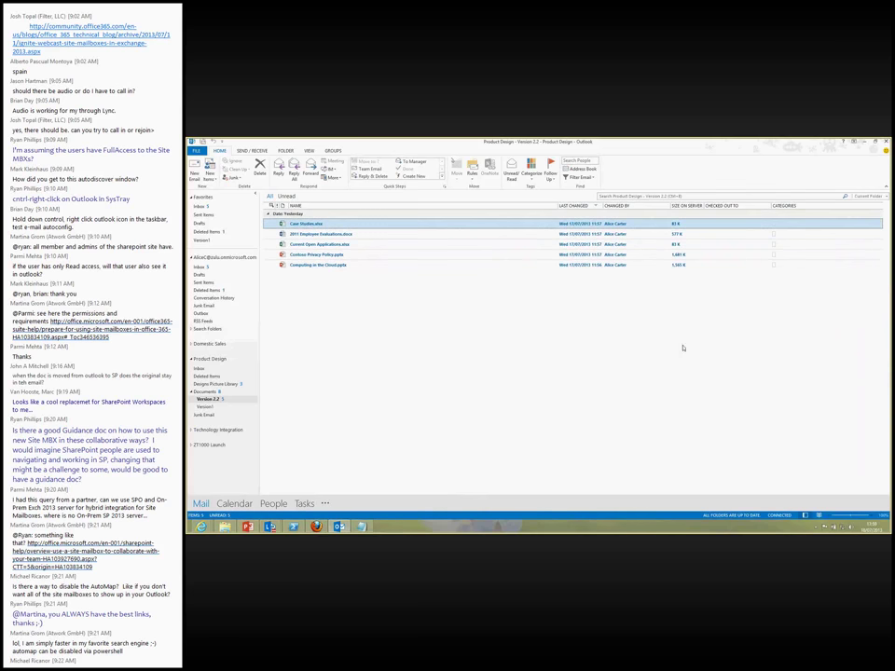
click(326, 503)
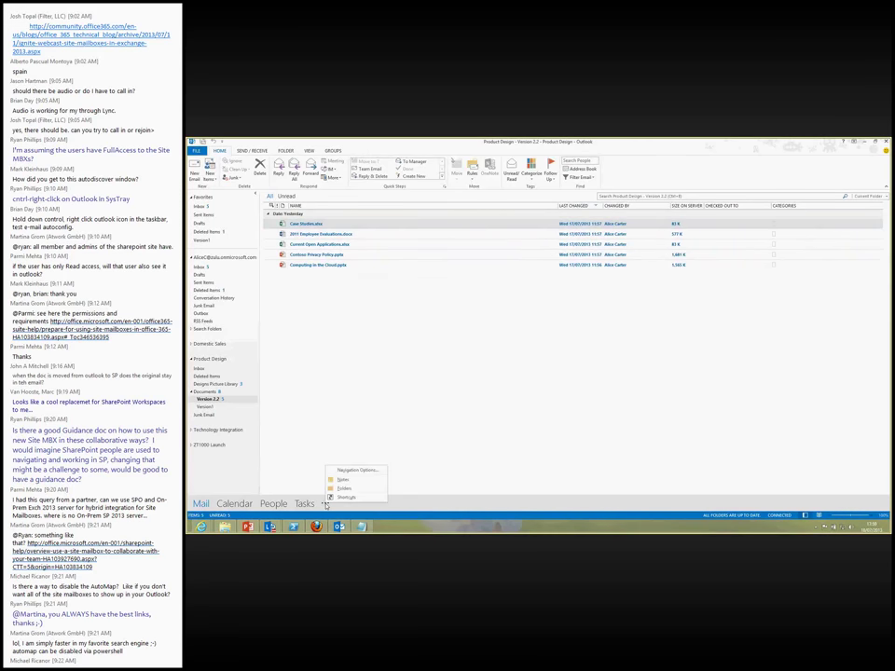
click(343, 489)
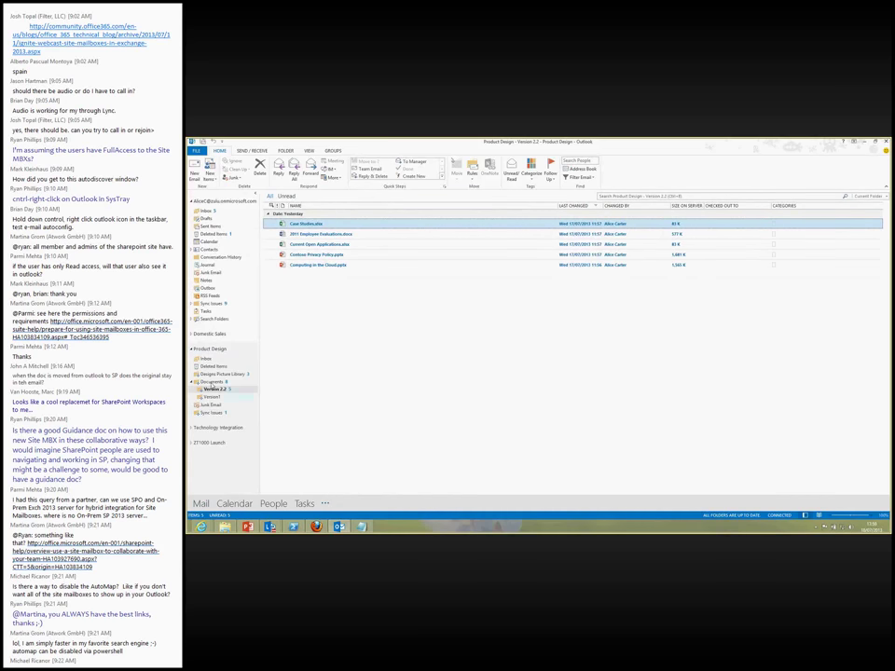
Examine the Case Studies.xlsx upload message in Product Design's Sync Issues folder, and return to the mail inbox to check its copy
click(212, 413)
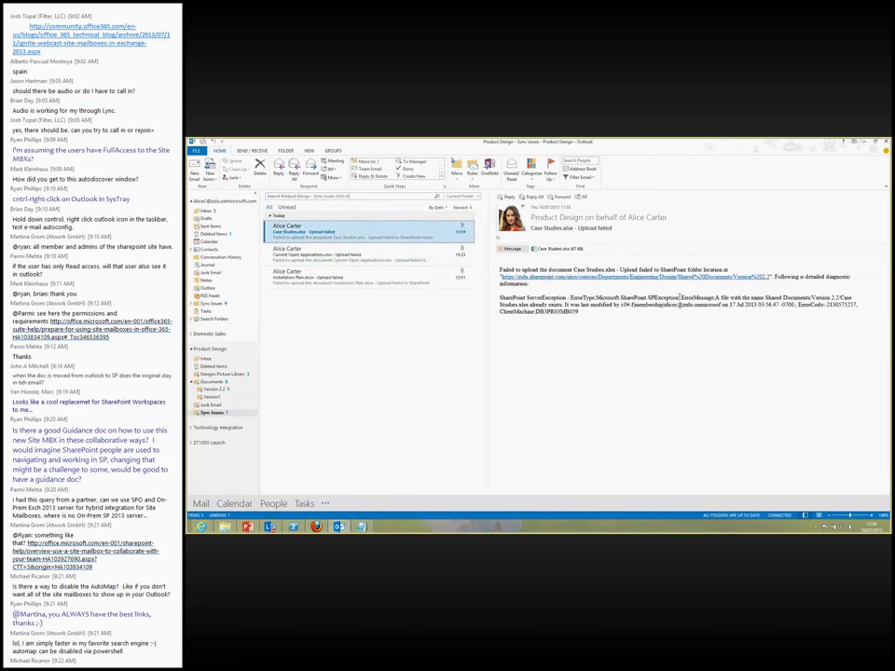
drag(743, 299, 563, 305)
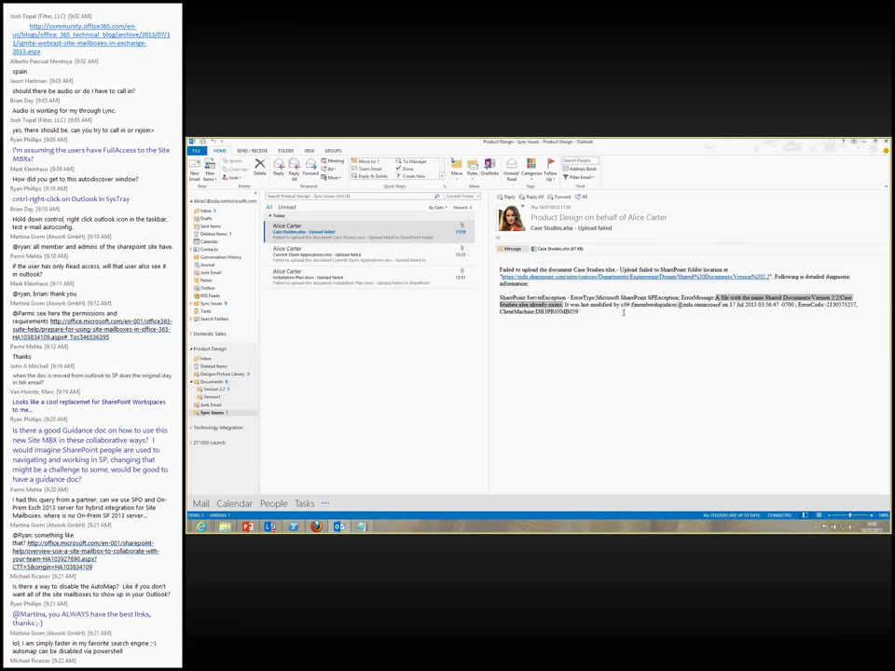
click(648, 311)
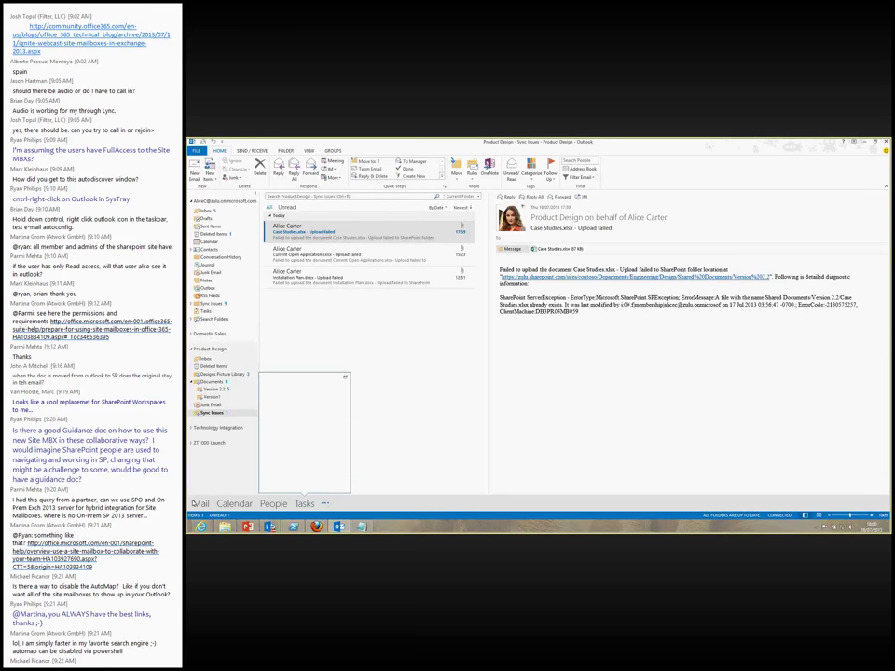
click(196, 503)
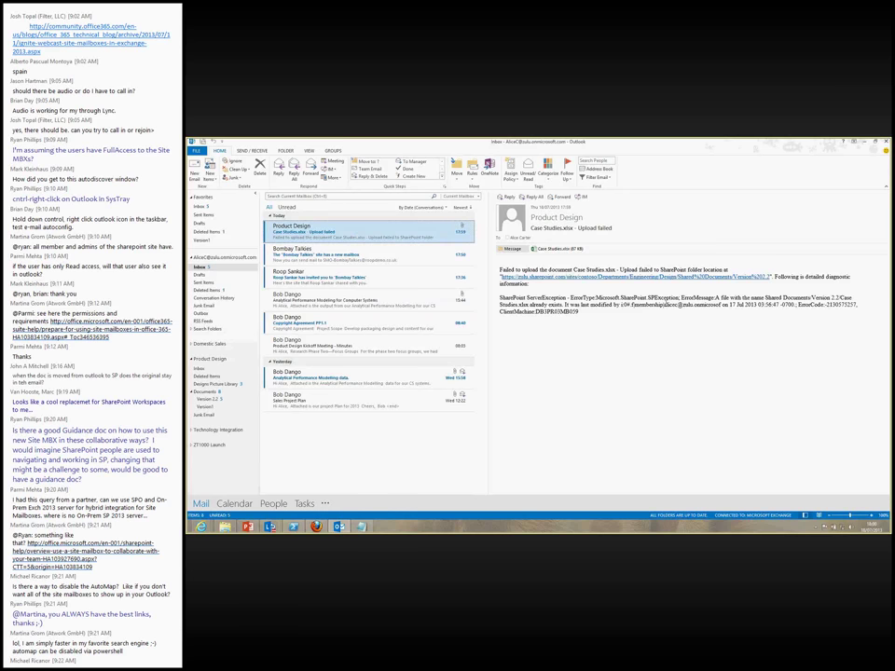
Examine the error type and error message in the Case Studies.xlsx upload failed email, highlighting the text that explains the cause
double_click(698, 298)
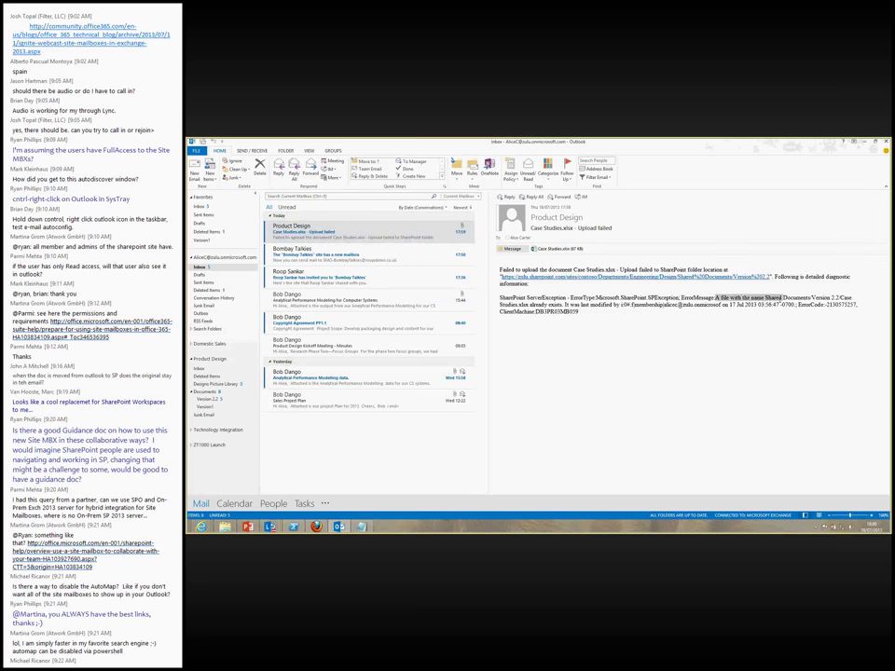
shift+click(595, 298)
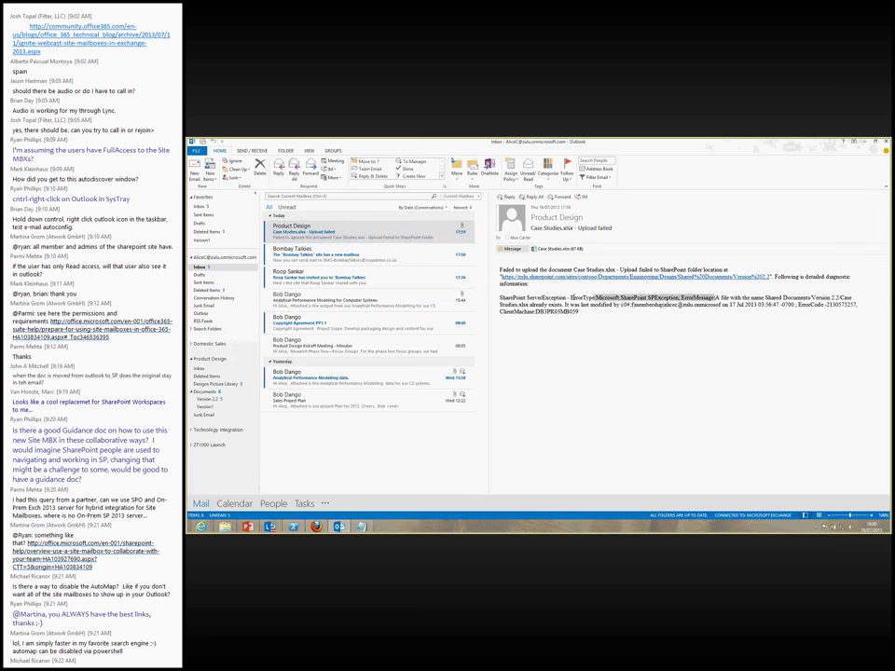
drag(715, 297, 563, 305)
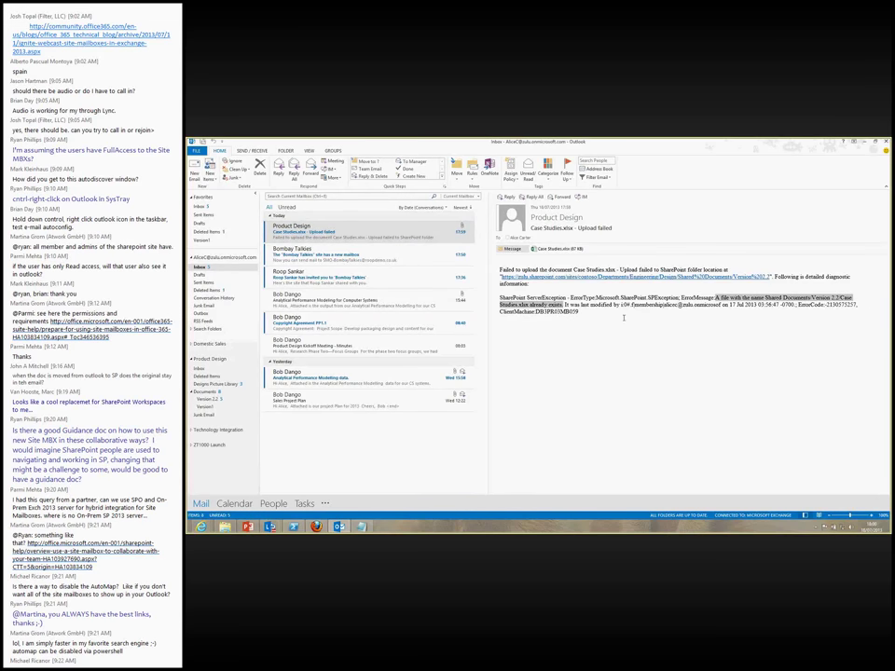
click(627, 313)
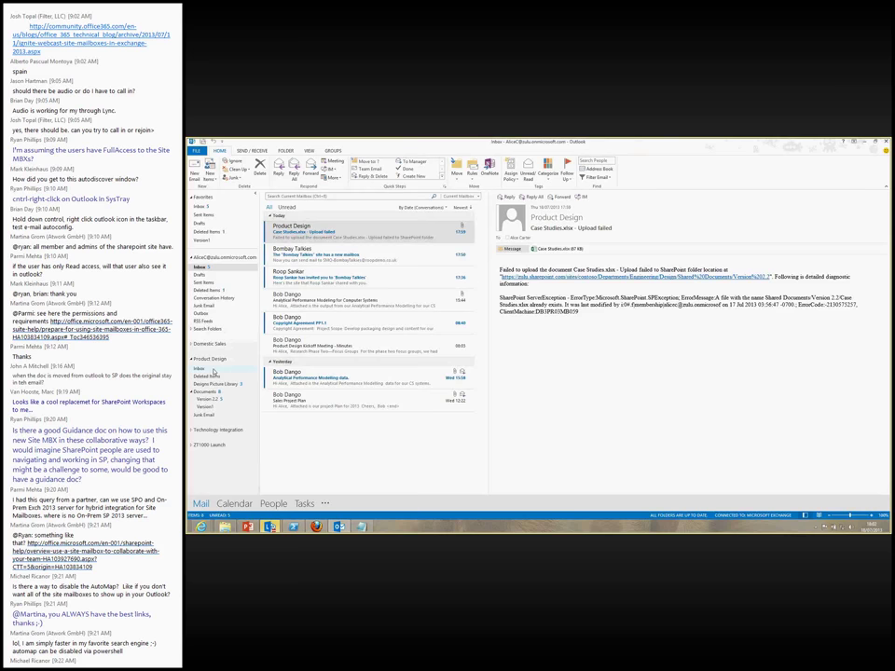
Open the site mailbox properties of Product Design and review its display name
right_click(215, 371)
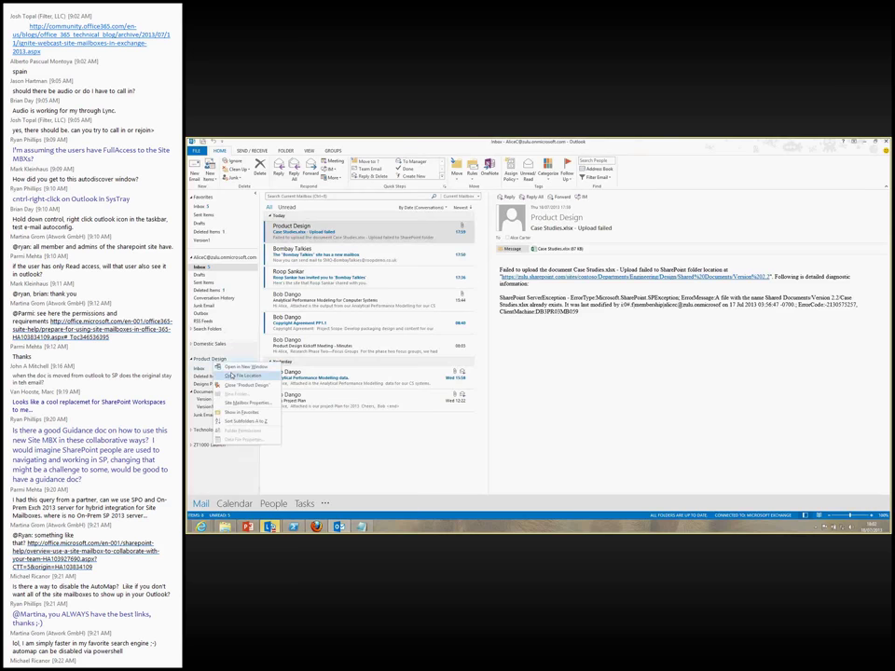
right_click(212, 363)
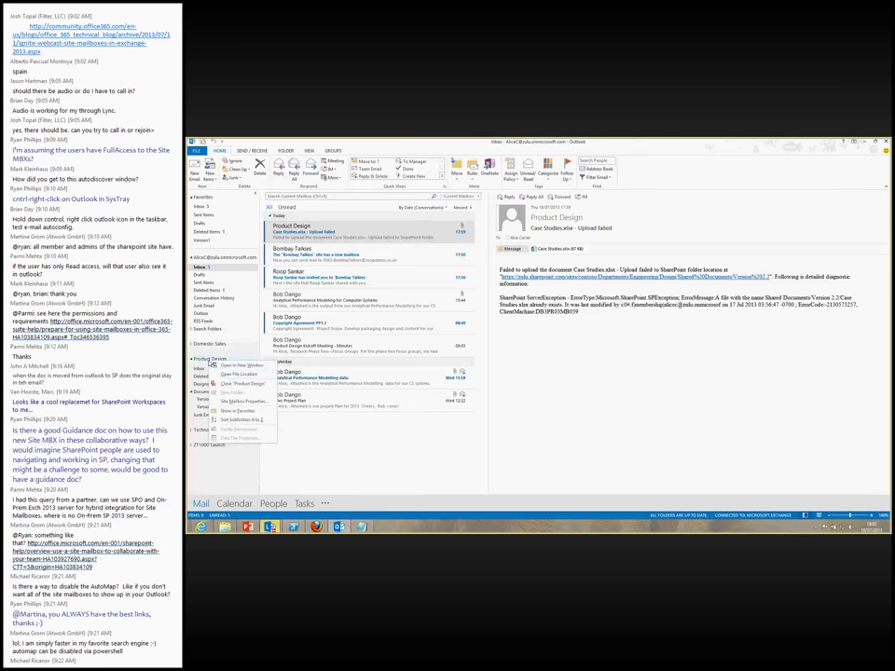
click(237, 403)
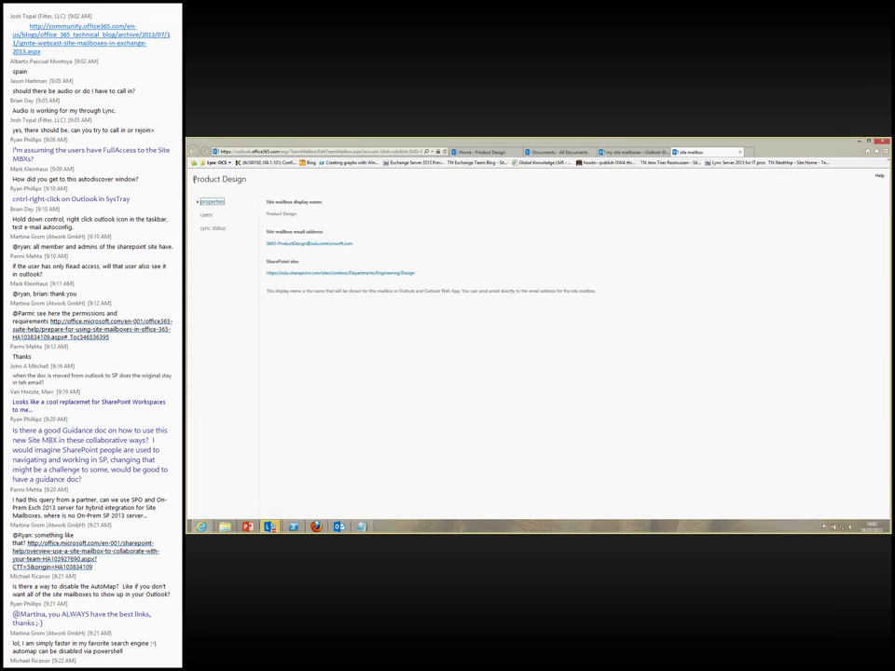
drag(194, 179, 244, 182)
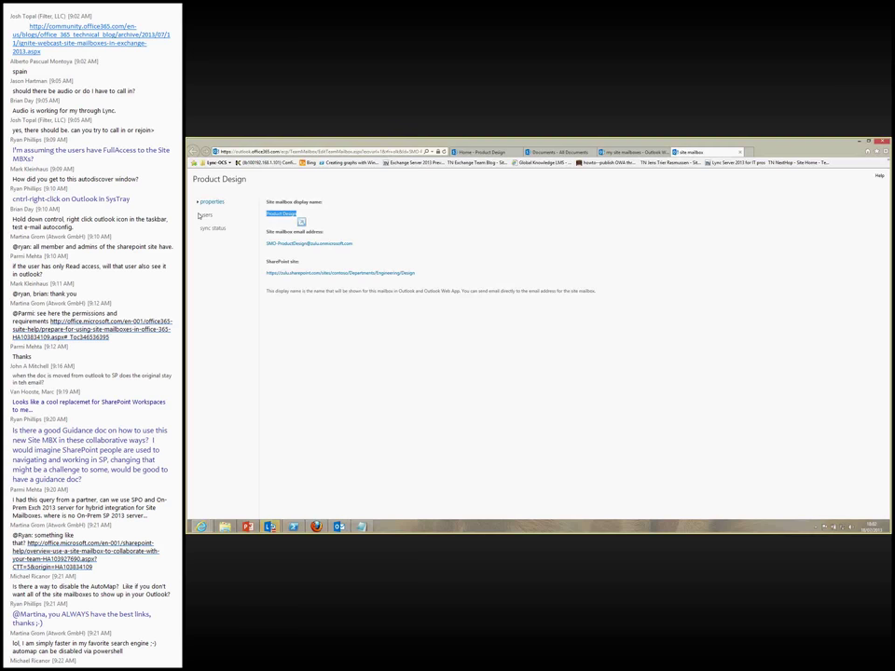
Review the Product Design site mailbox's users and its sync status for documents, membership and maintenance
click(213, 228)
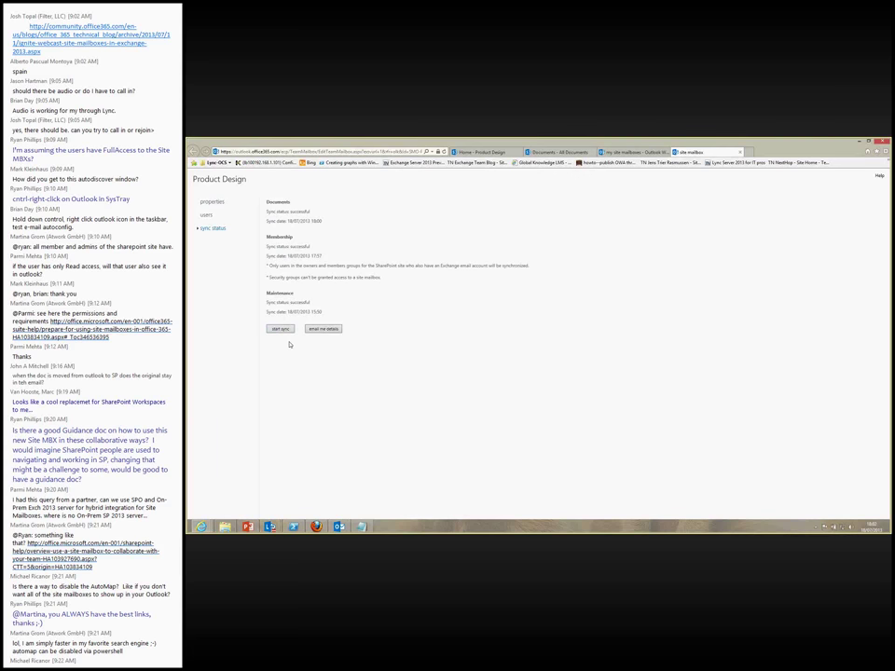
click(206, 215)
click(212, 228)
drag(324, 313, 287, 314)
Switch to the Lync conversation and present the second monitor to the participants instead of the primary one
click(271, 527)
click(299, 496)
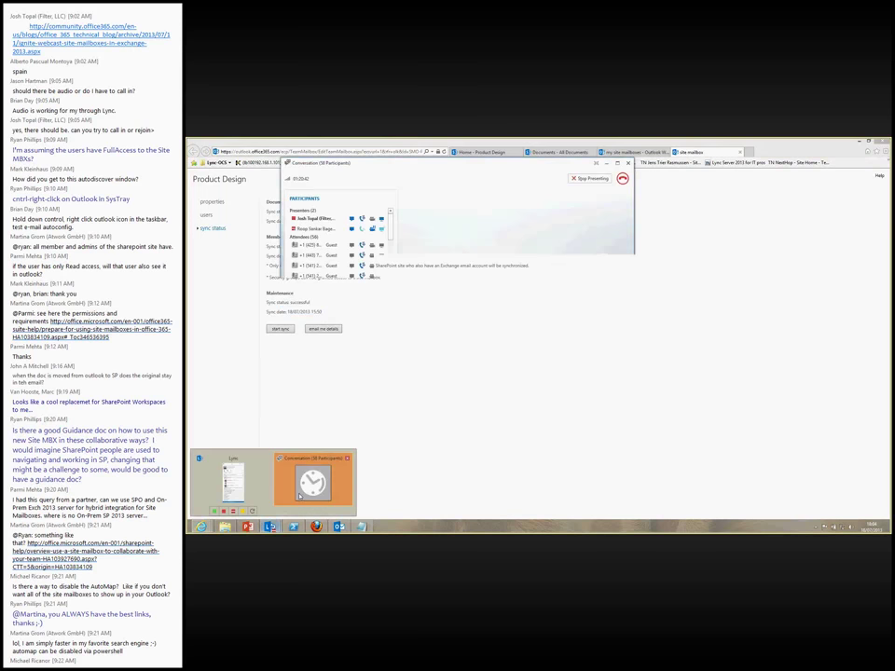
click(346, 483)
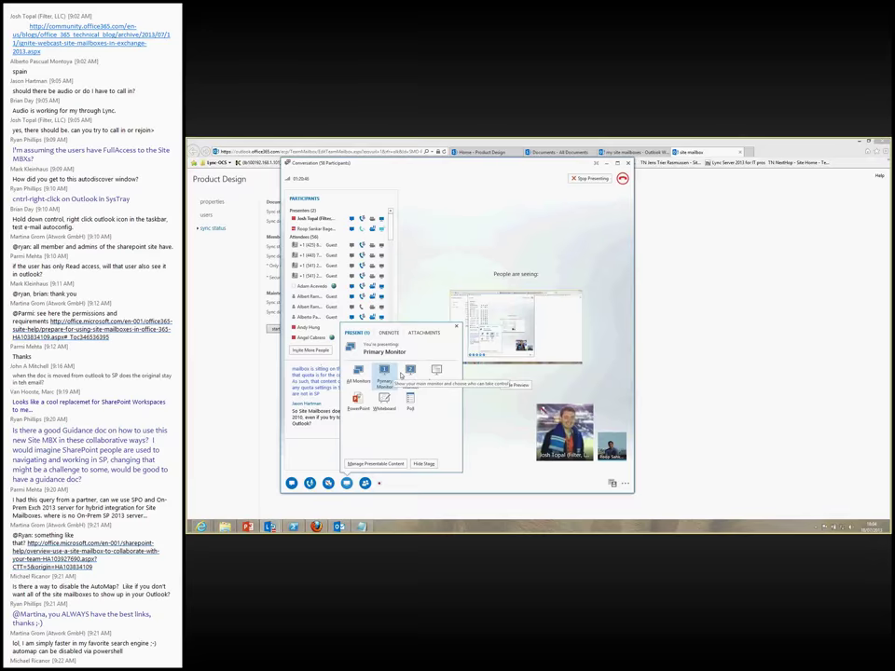
click(401, 375)
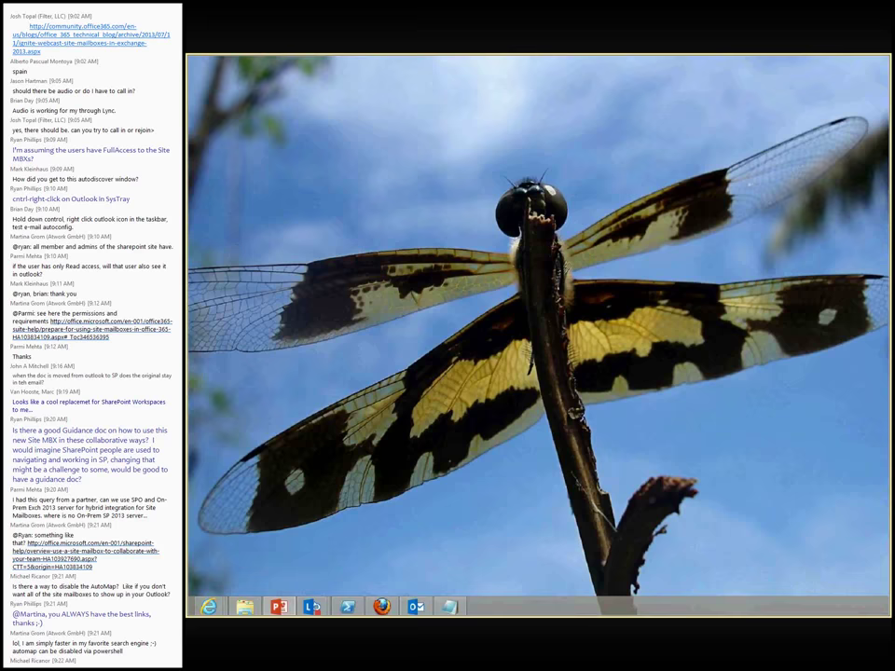